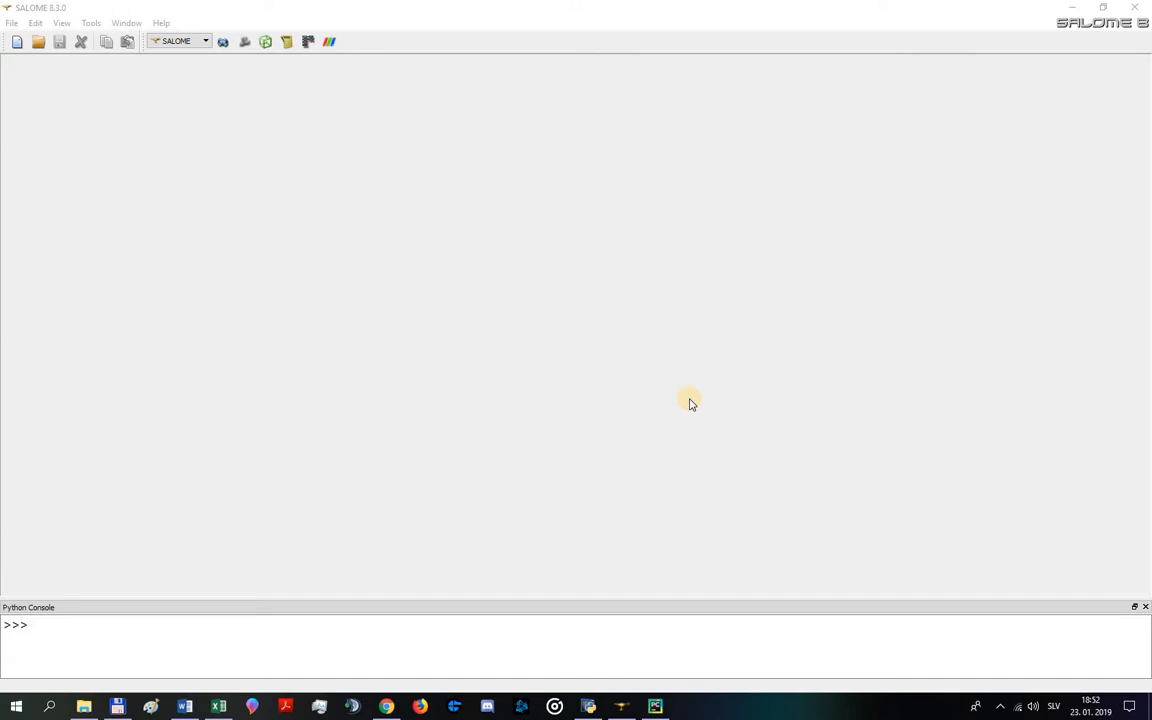
- Open the SALOME-8.3.0-WIN64 folder inside Extracted under Salome windows 8.3 in File Explorer
click(84, 707)
double_click(360, 262)
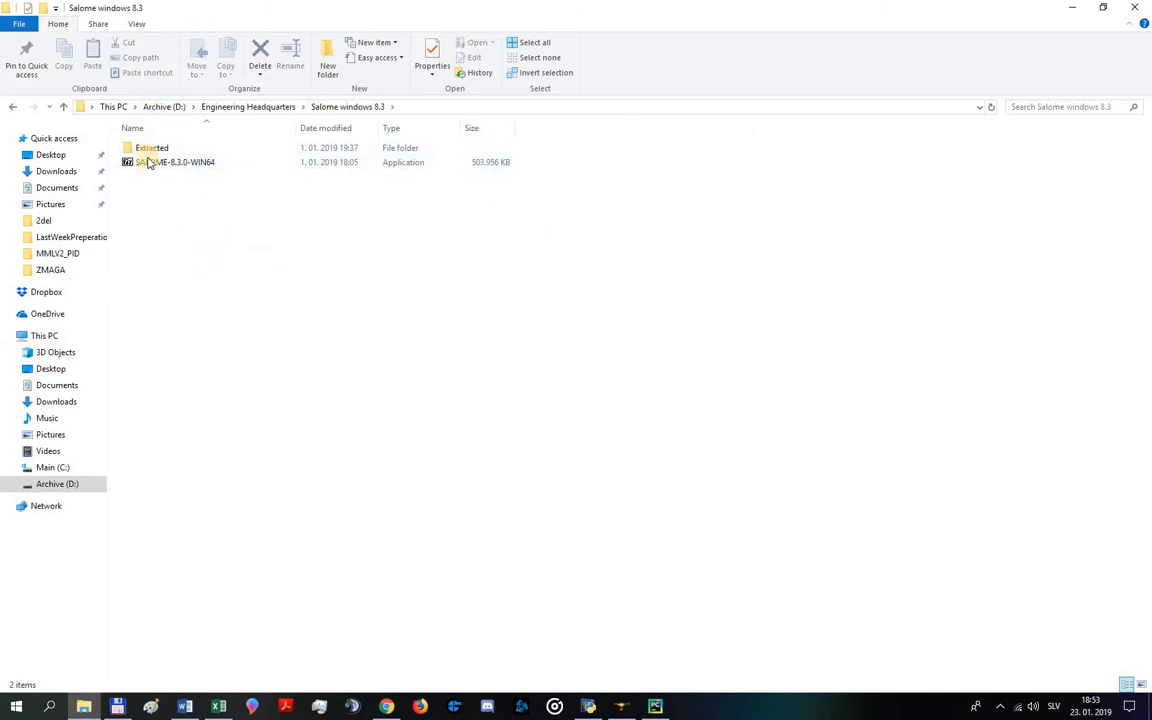
double_click(163, 150)
double_click(215, 150)
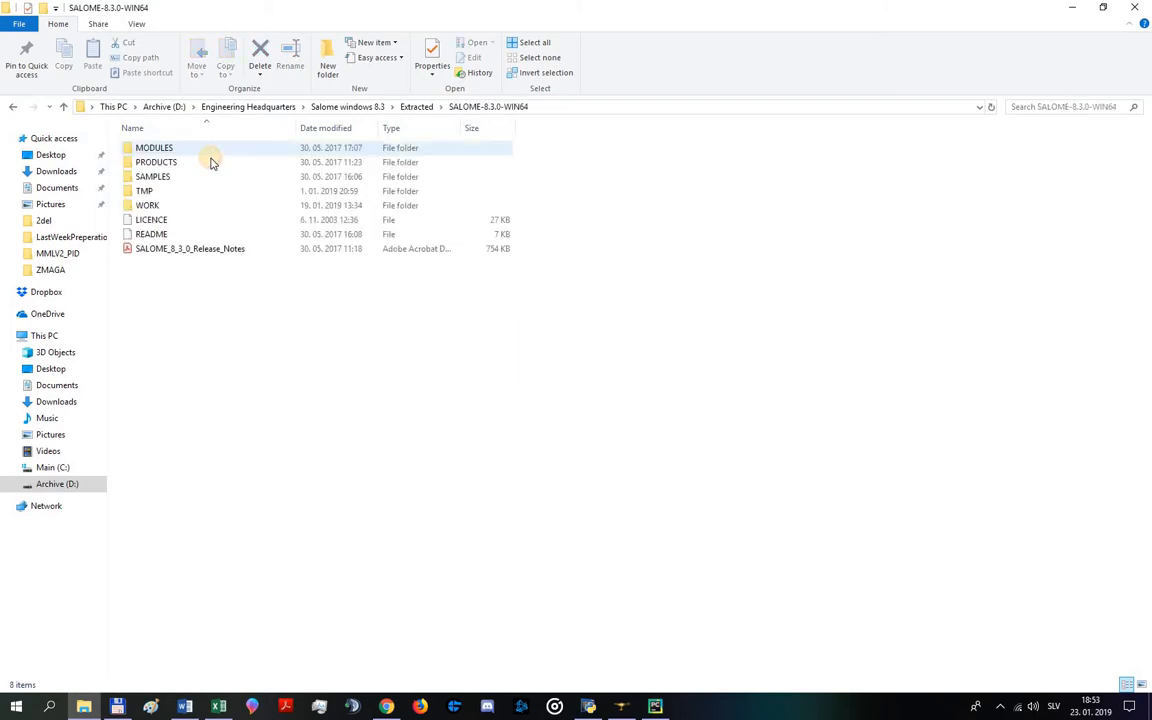
double_click(158, 162)
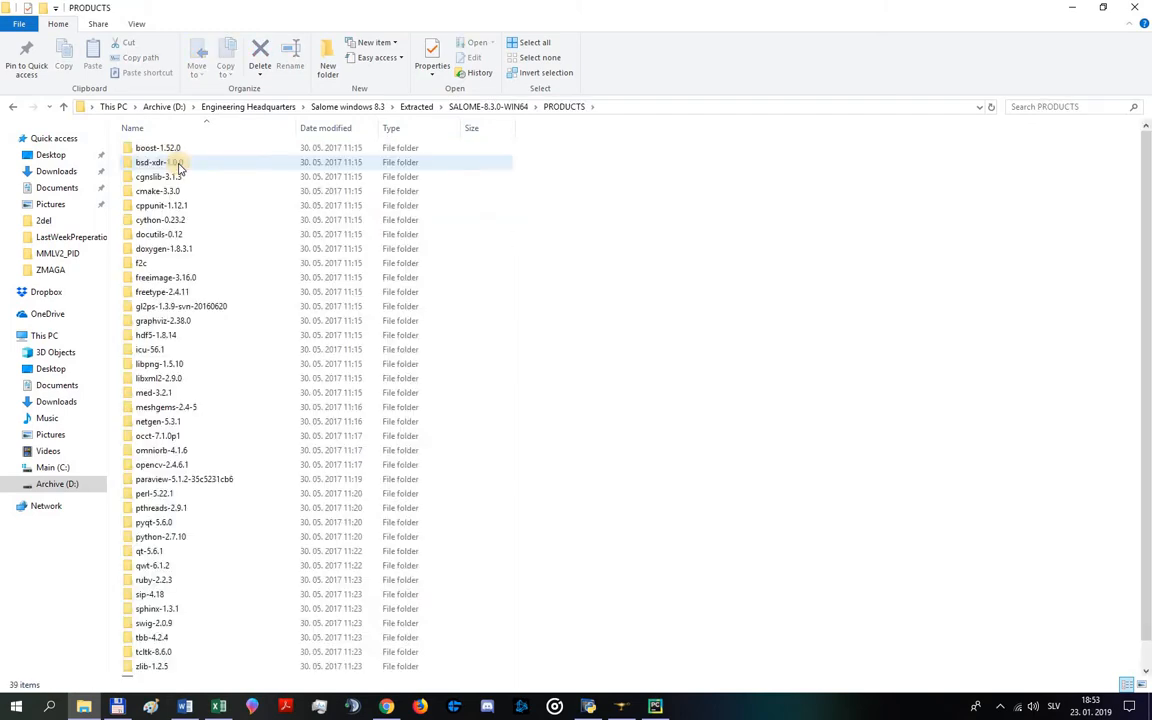
double_click(222, 151)
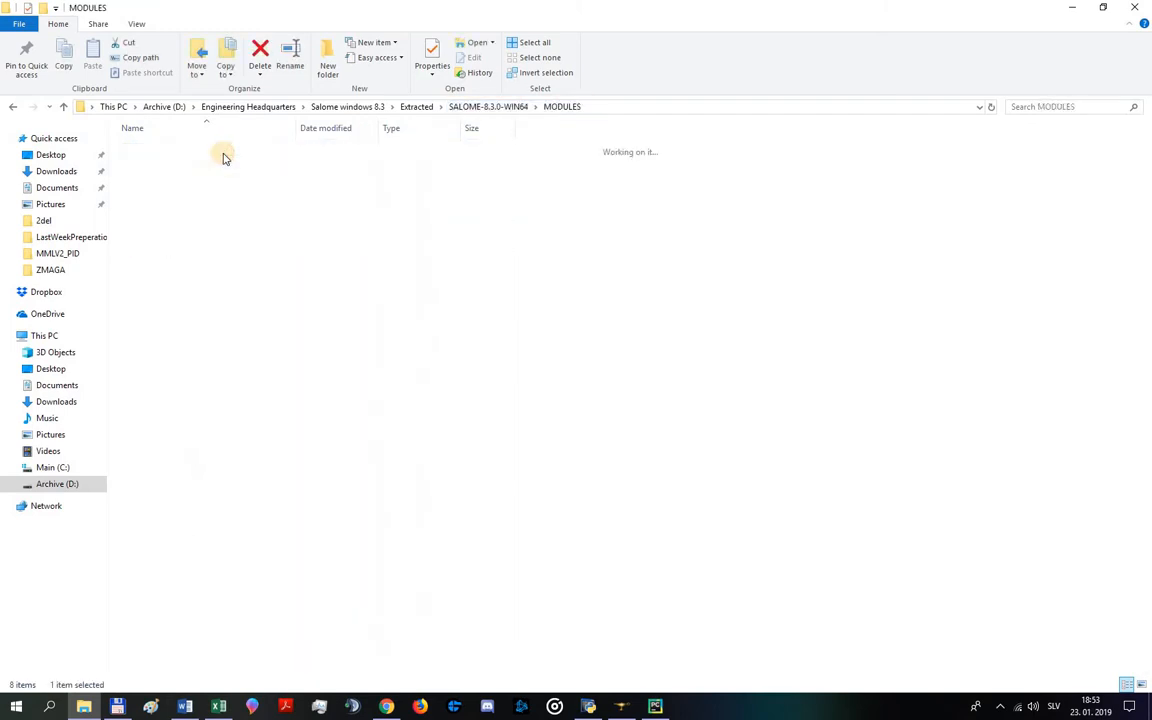
click(509, 108)
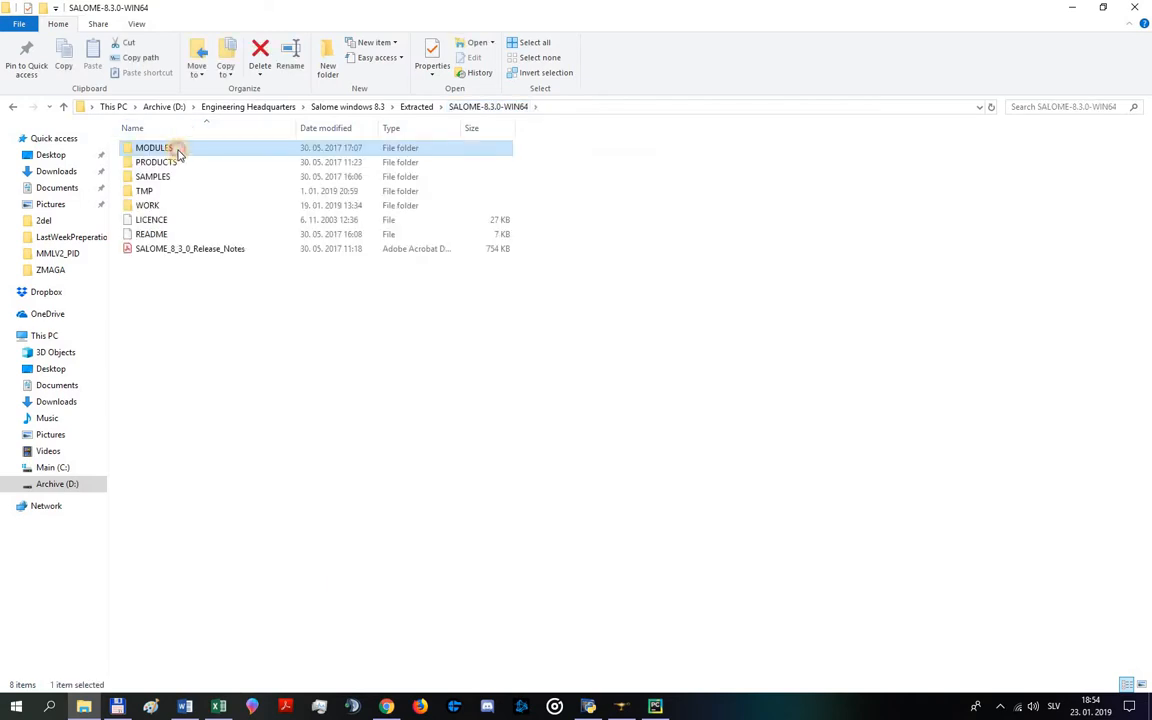
- Open the recettes folder under MODULES, HEXABLOCK, HEXABLOCK_SRC, src, TEST_PY
double_click(179, 152)
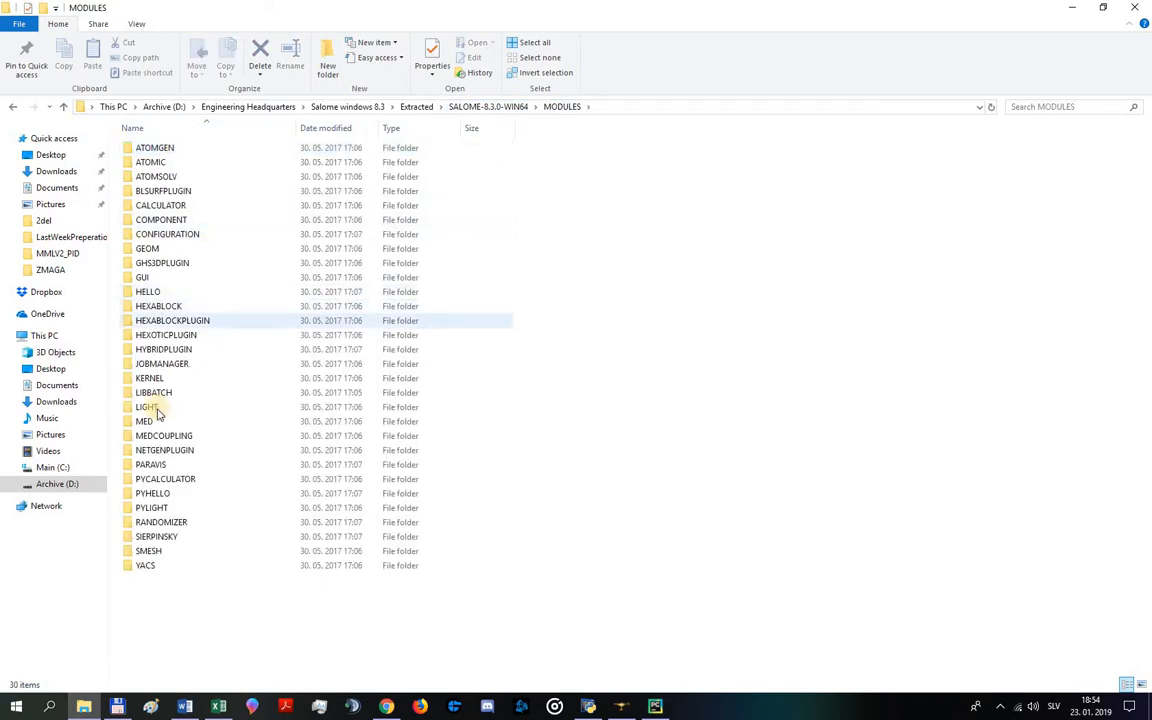
double_click(175, 306)
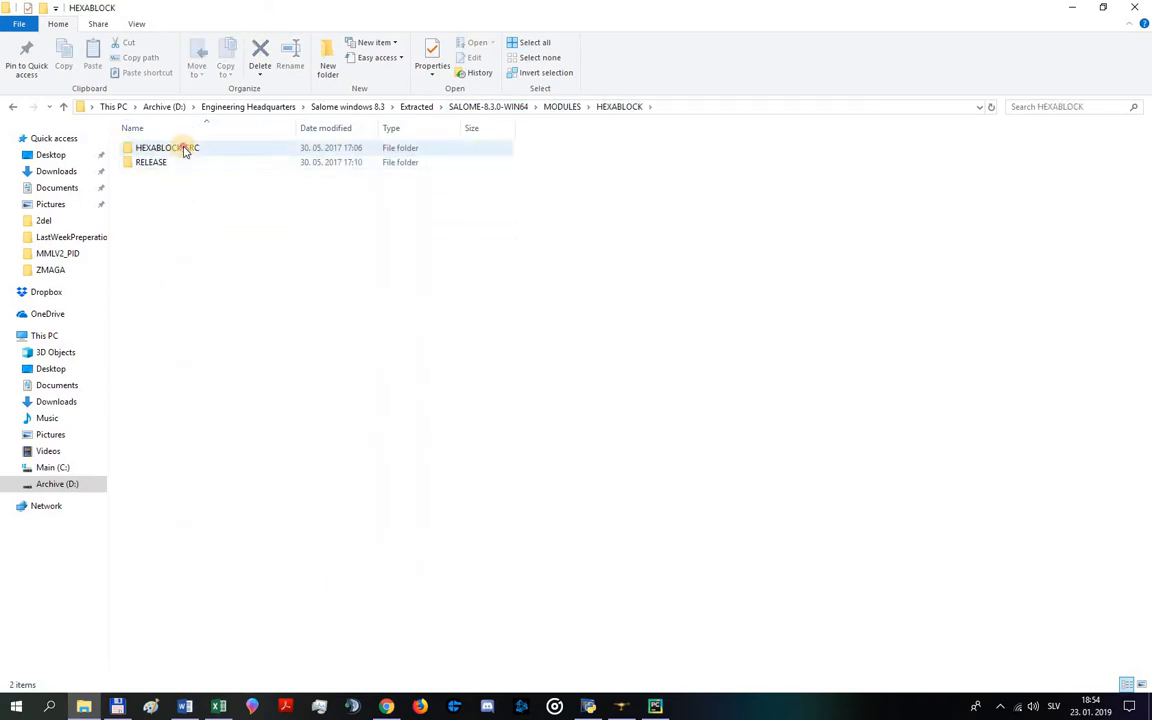
double_click(184, 151)
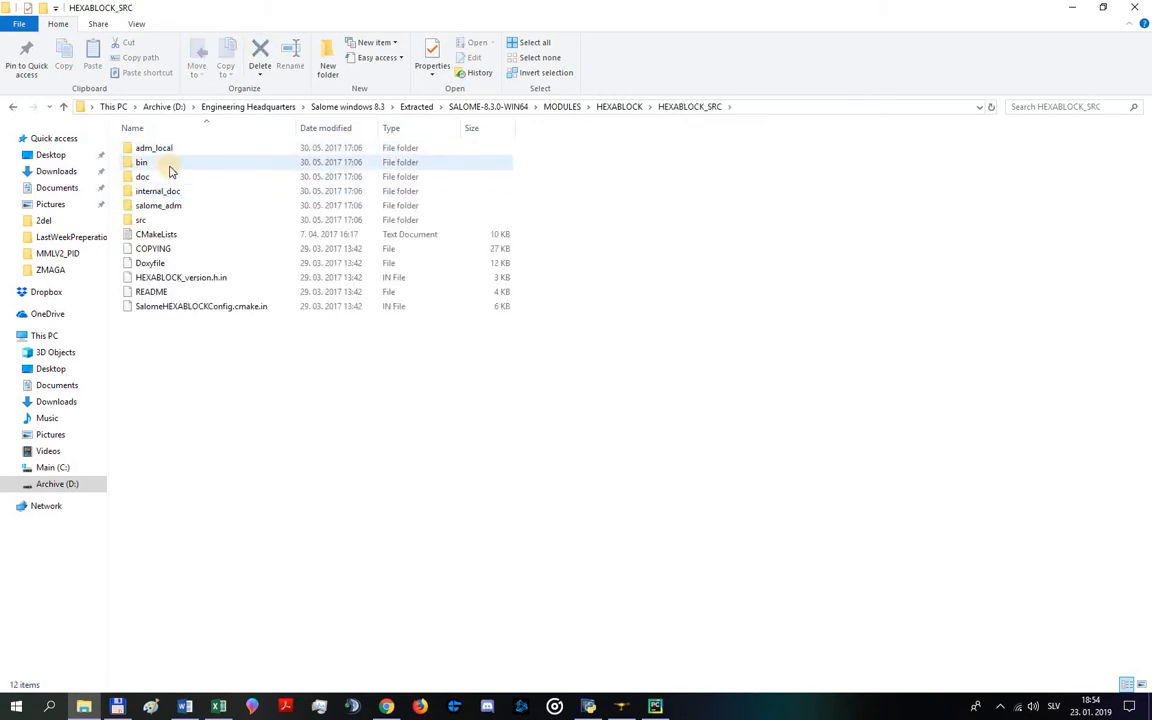
double_click(152, 220)
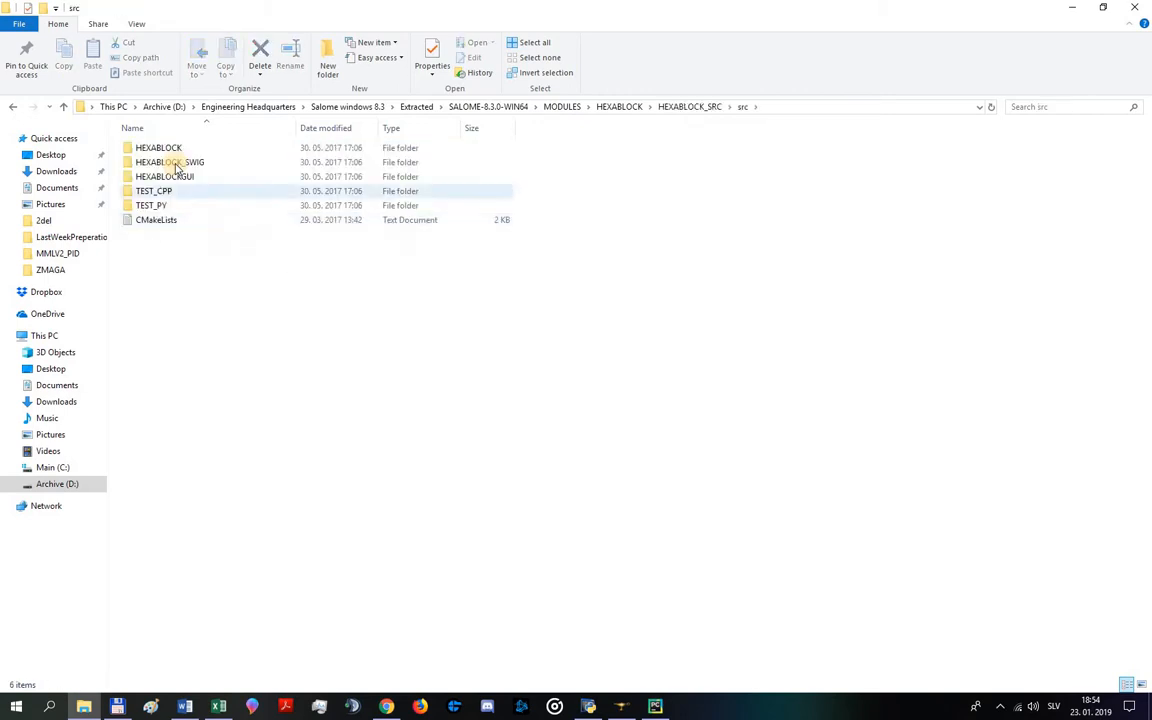
double_click(151, 205)
double_click(168, 178)
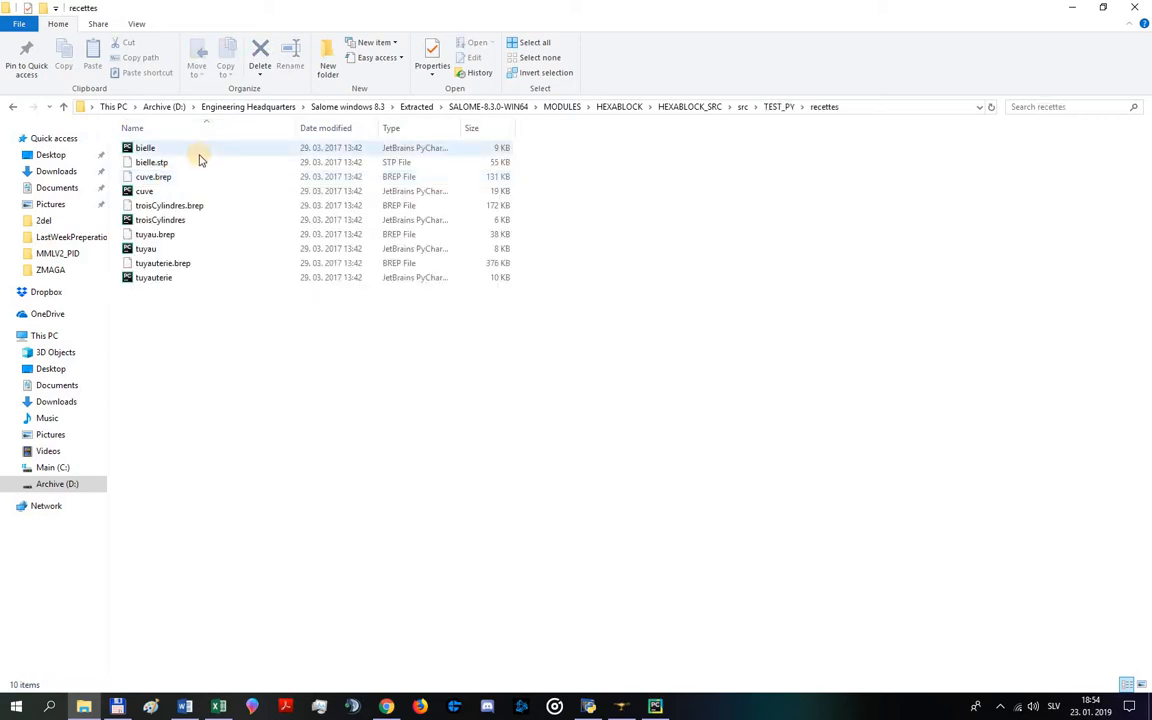
- Copy the bielle Python script and the bielle.stp file from the recettes folder
drag(541, 167, 387, 140)
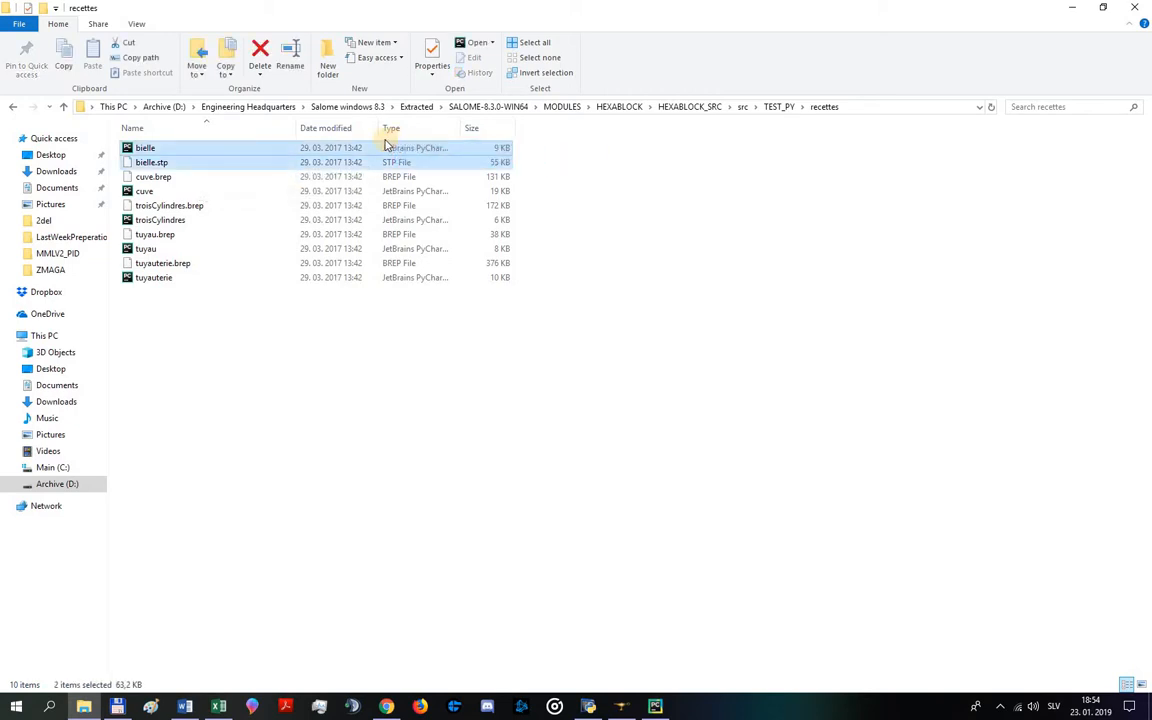
click(551, 166)
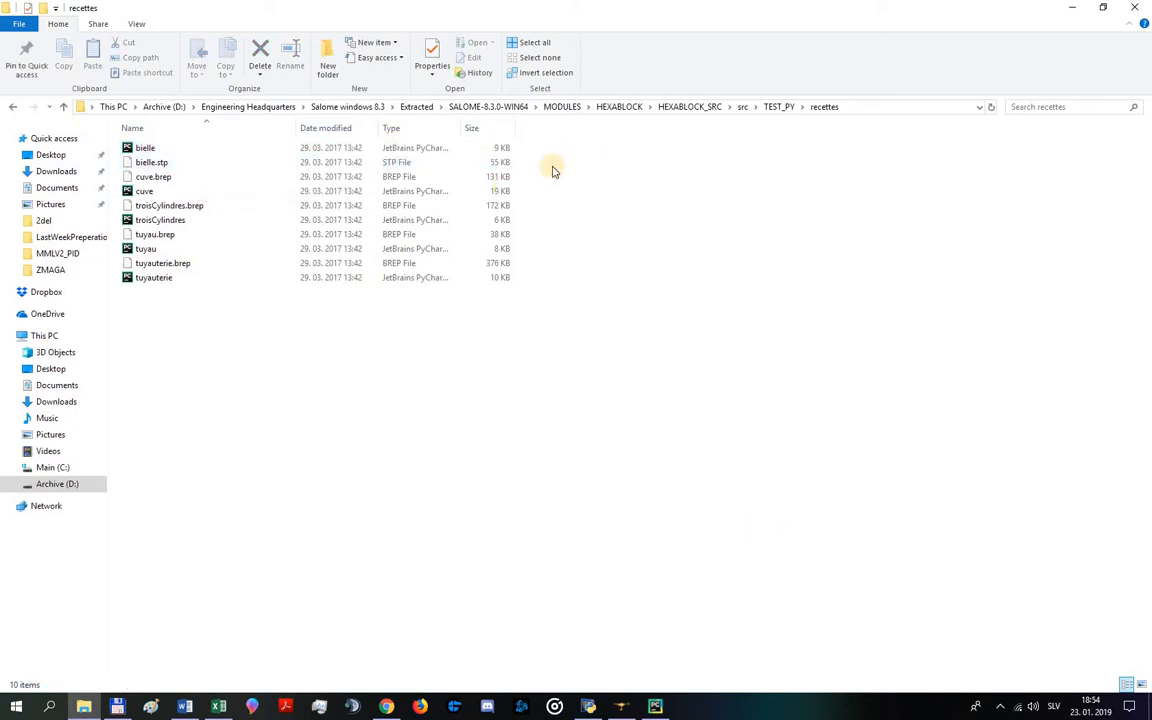
drag(535, 162, 158, 110)
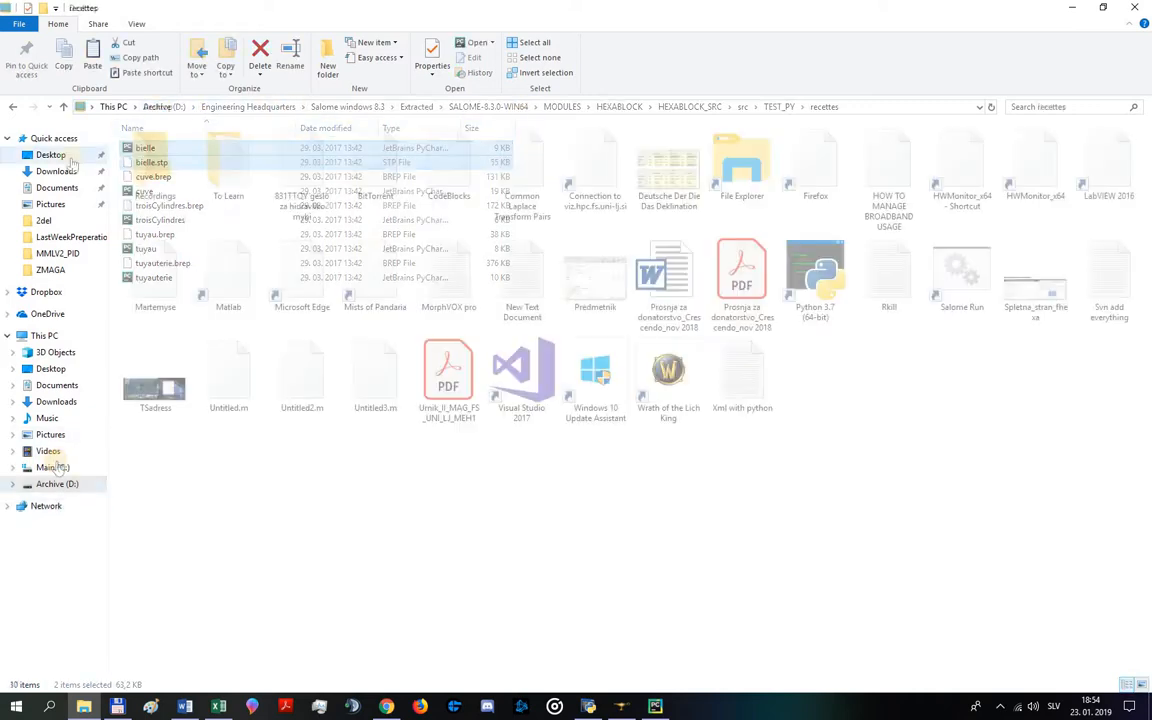
- Create a folder named Bielle_Guide in the Vaje 2018 folder and open it
right_click(182, 355)
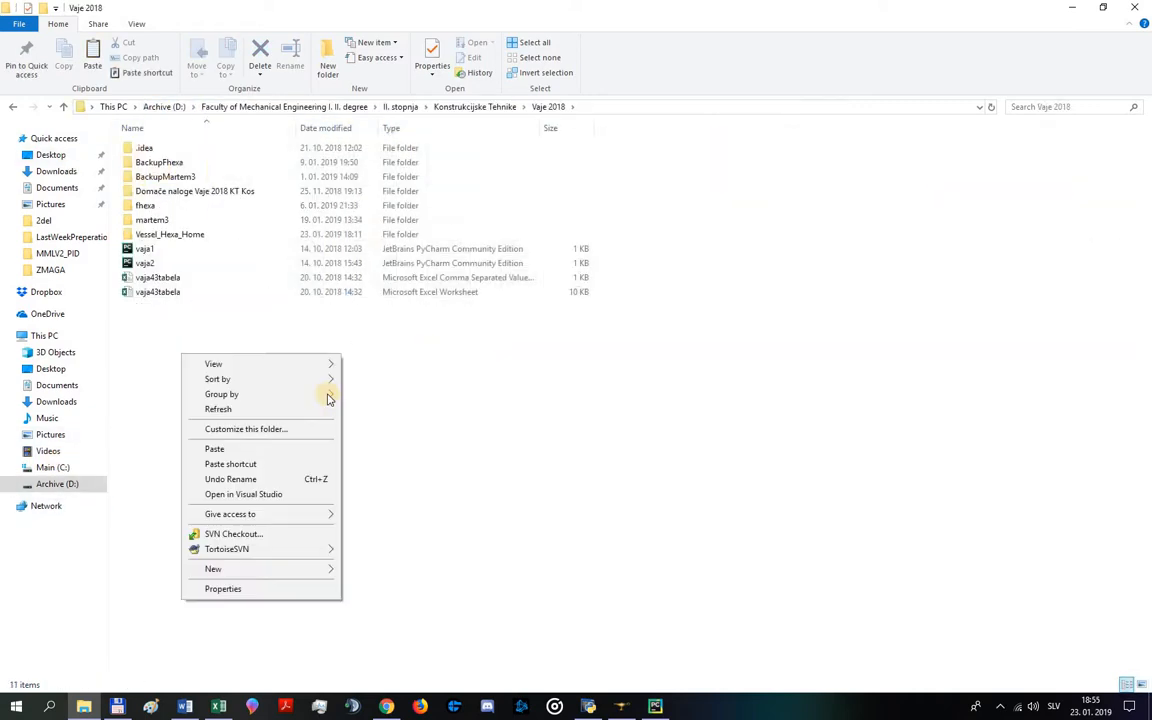
mouse_move(278, 566)
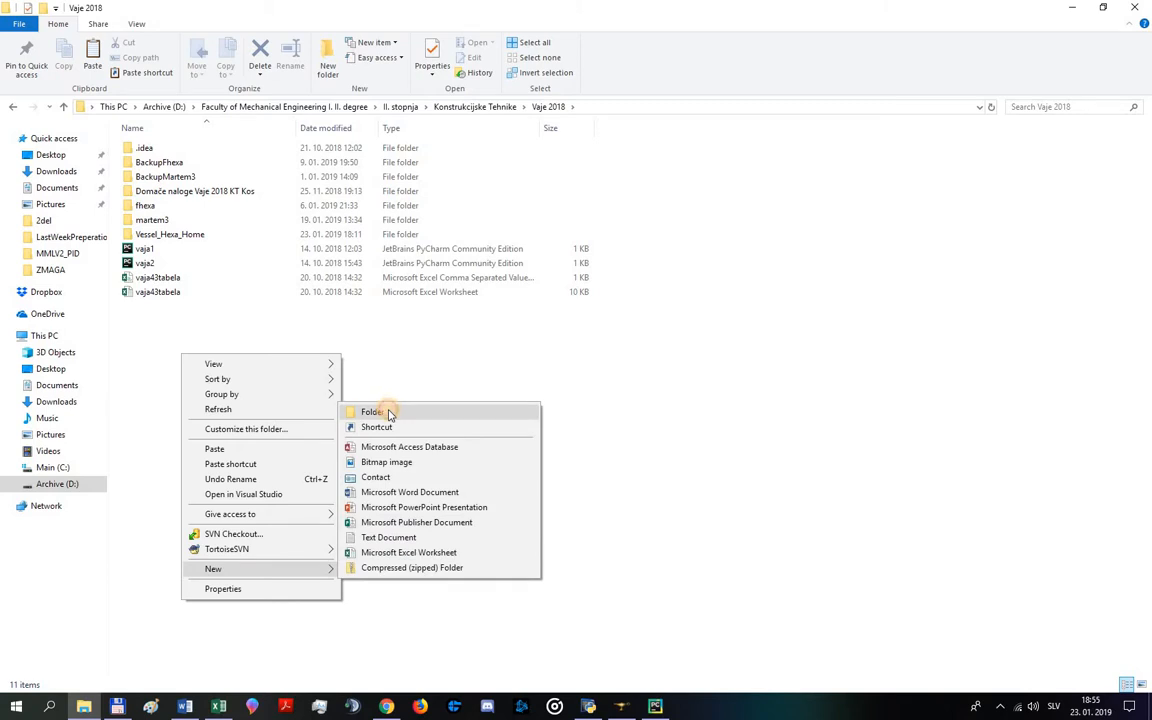
click(372, 412)
text(Bielle)
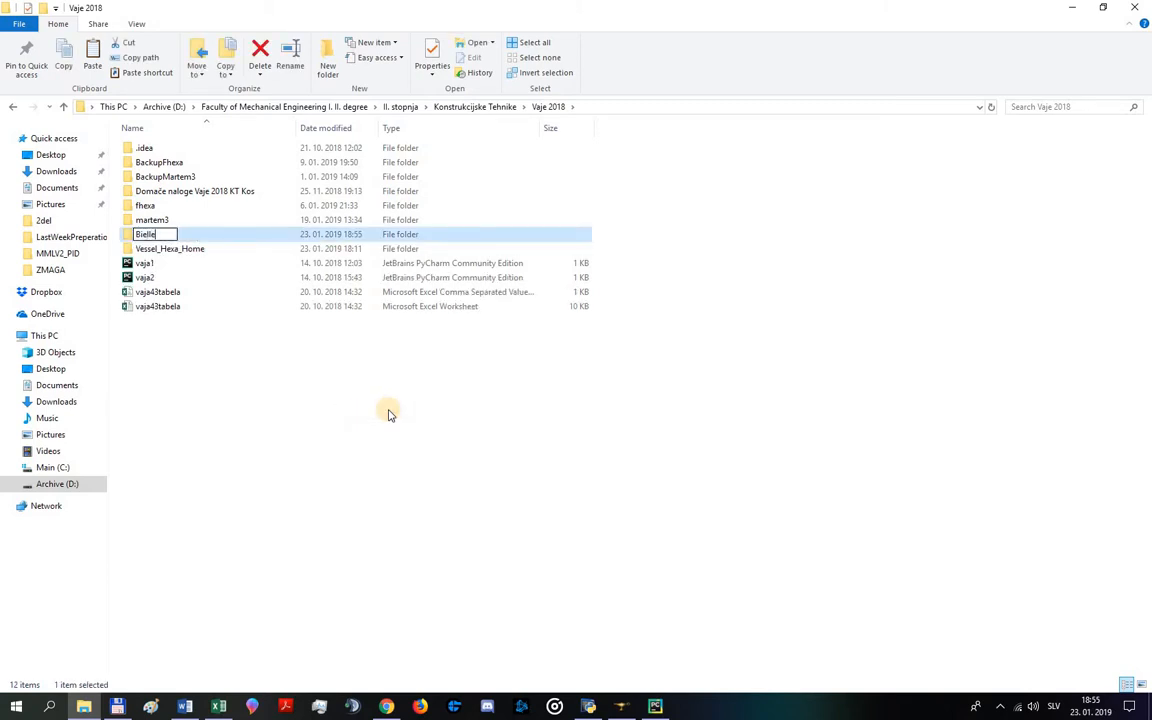
text(_GUid)
key(BackSpace)
text(uide)
key(Return)
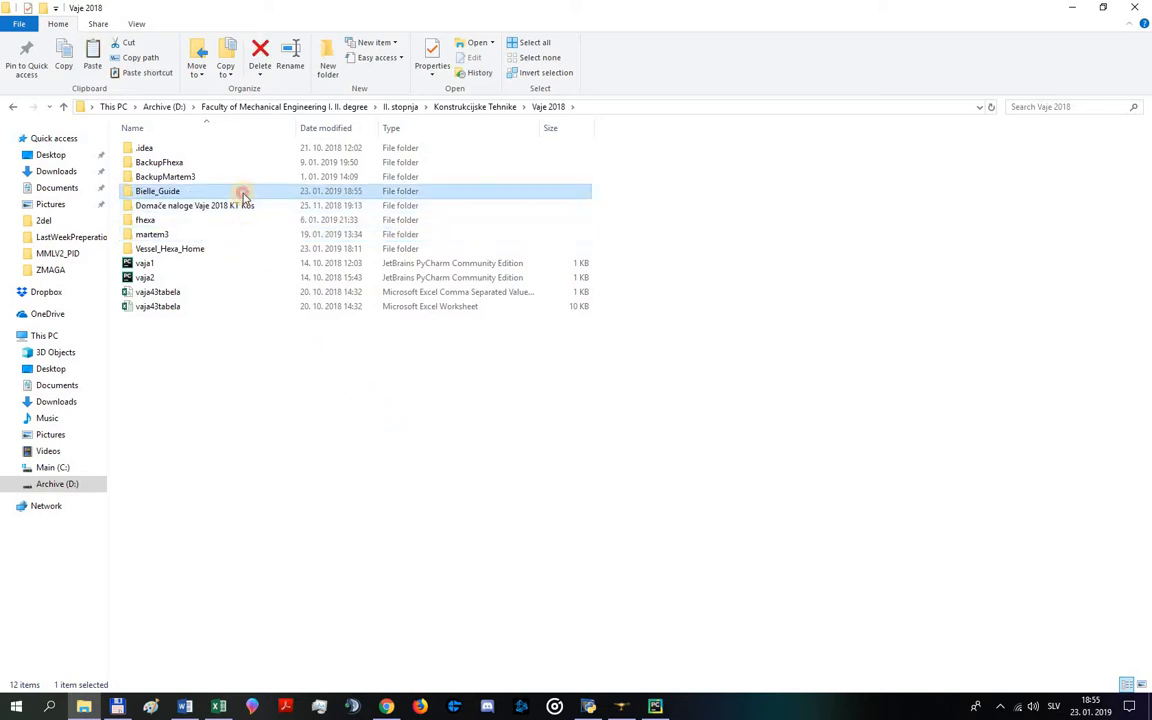
double_click(243, 193)
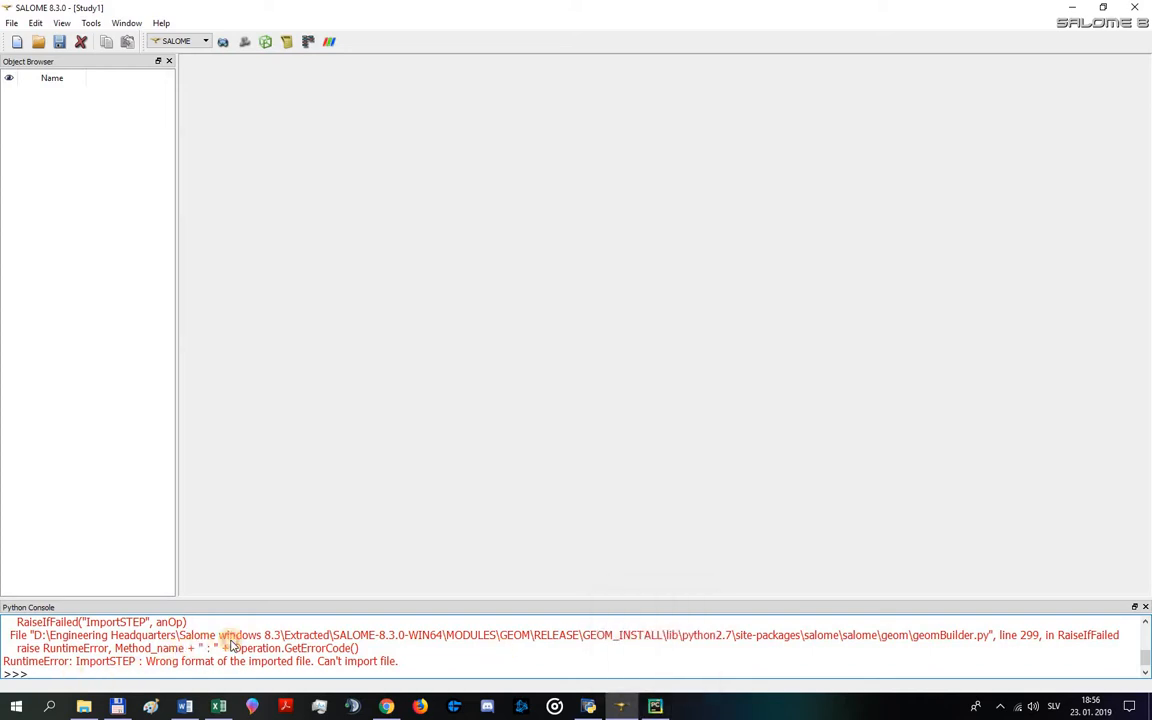
- Check the traceback in the Python console, and open bielle.py from the Bielle_Guide folder in PyCharm
scroll(222, 640, up, 1)
scroll(150, 650, up, 1)
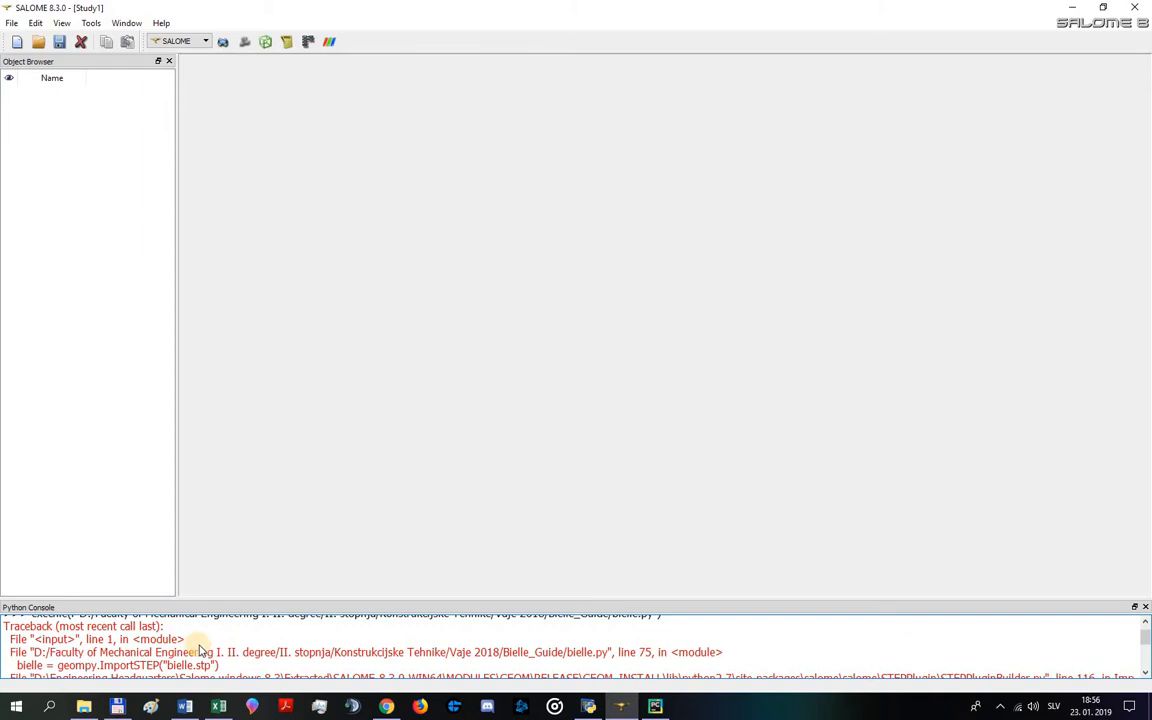
scroll(260, 645, down, 1)
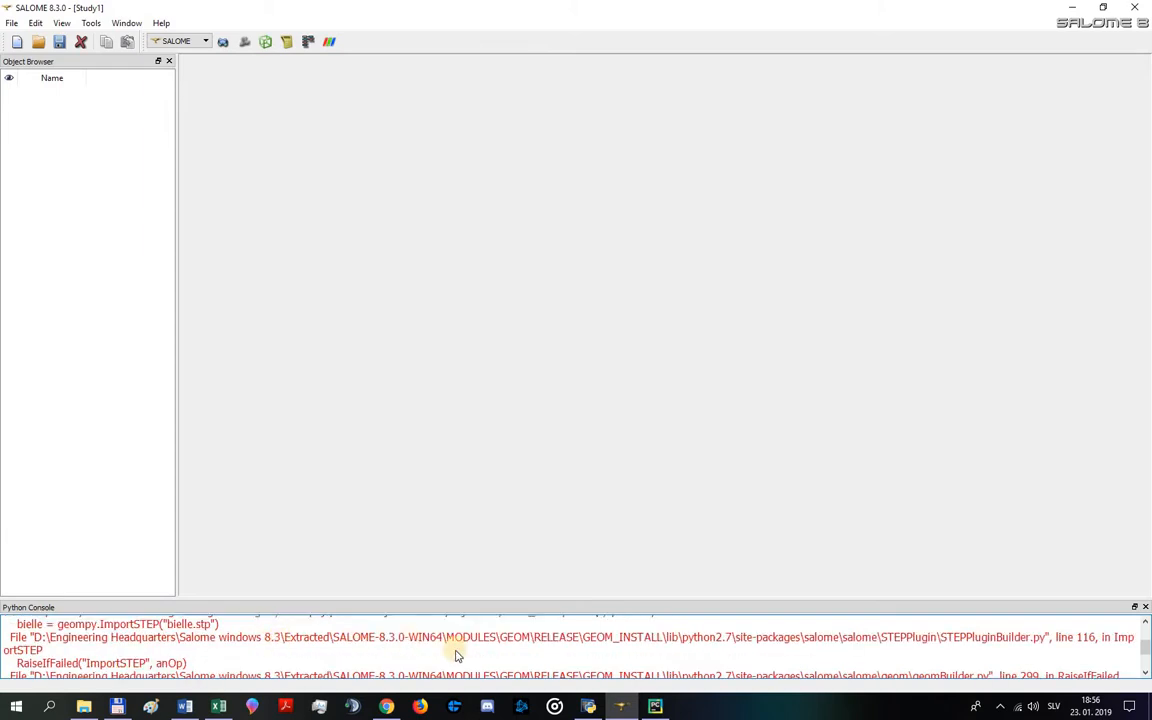
scroll(455, 655, down, 1)
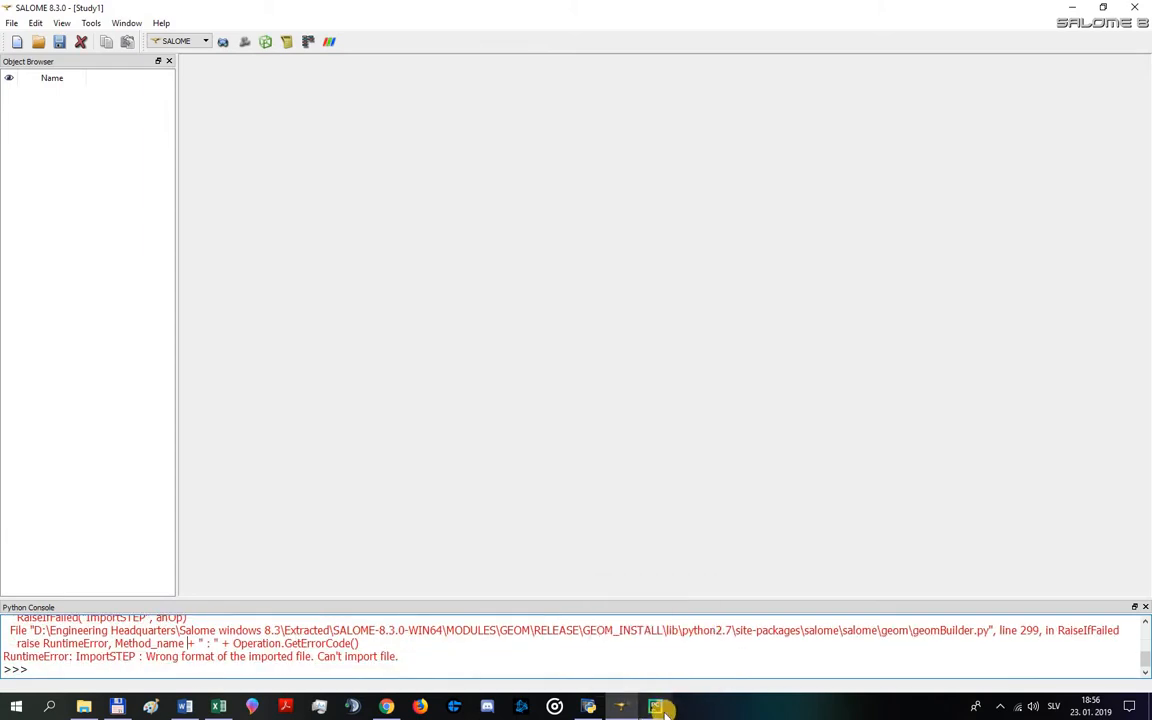
click(657, 707)
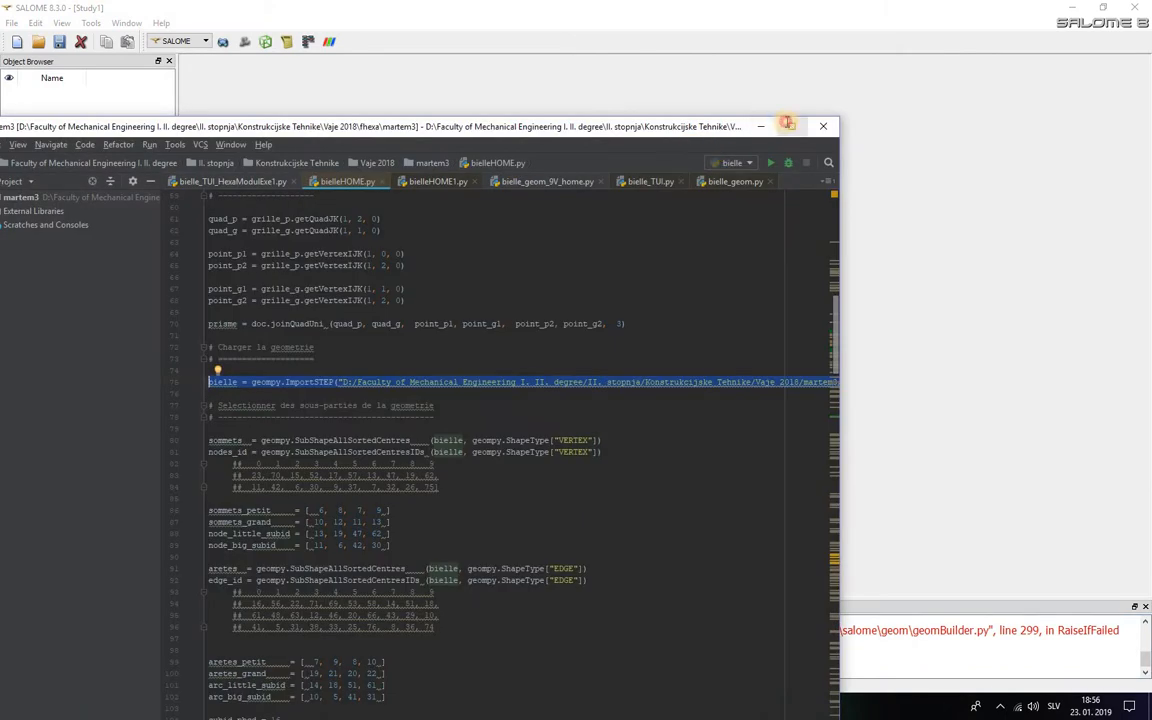
click(787, 125)
click(10, 22)
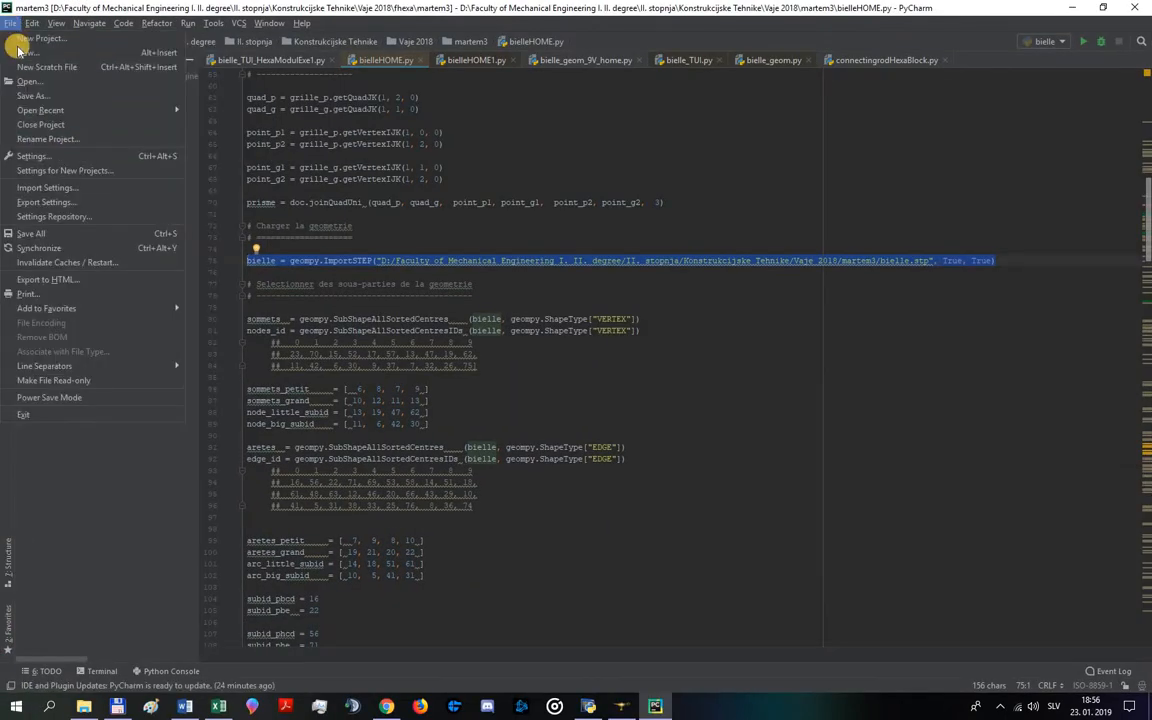
click(31, 81)
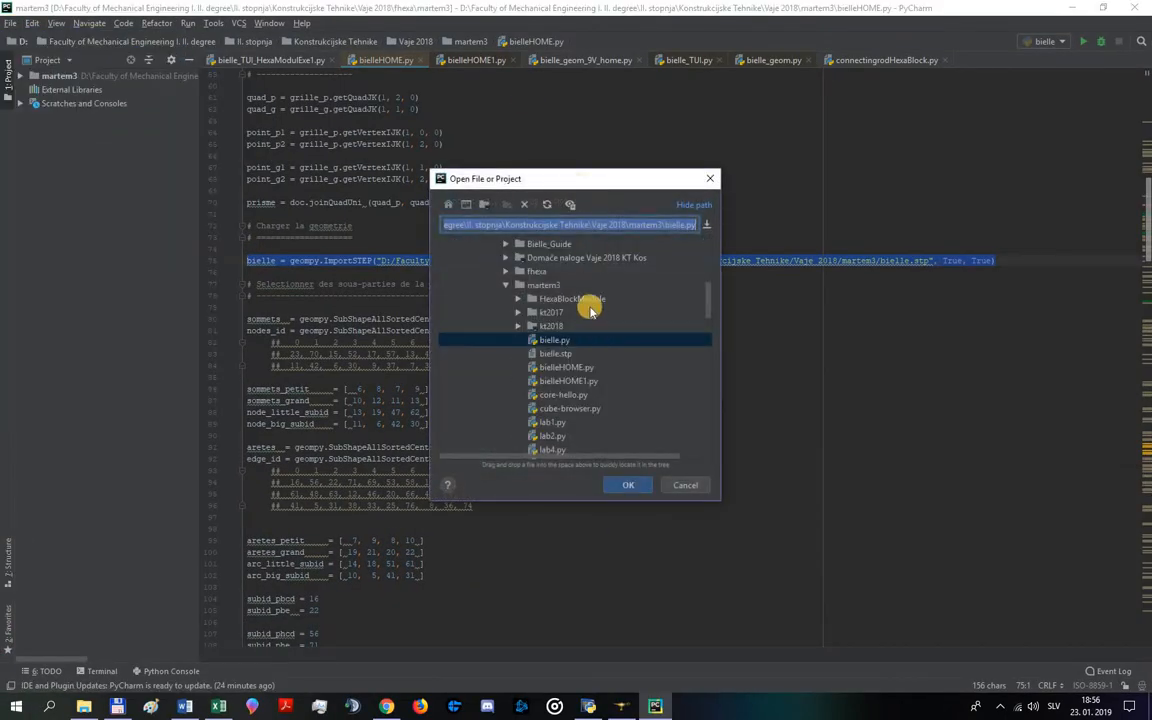
click(530, 245)
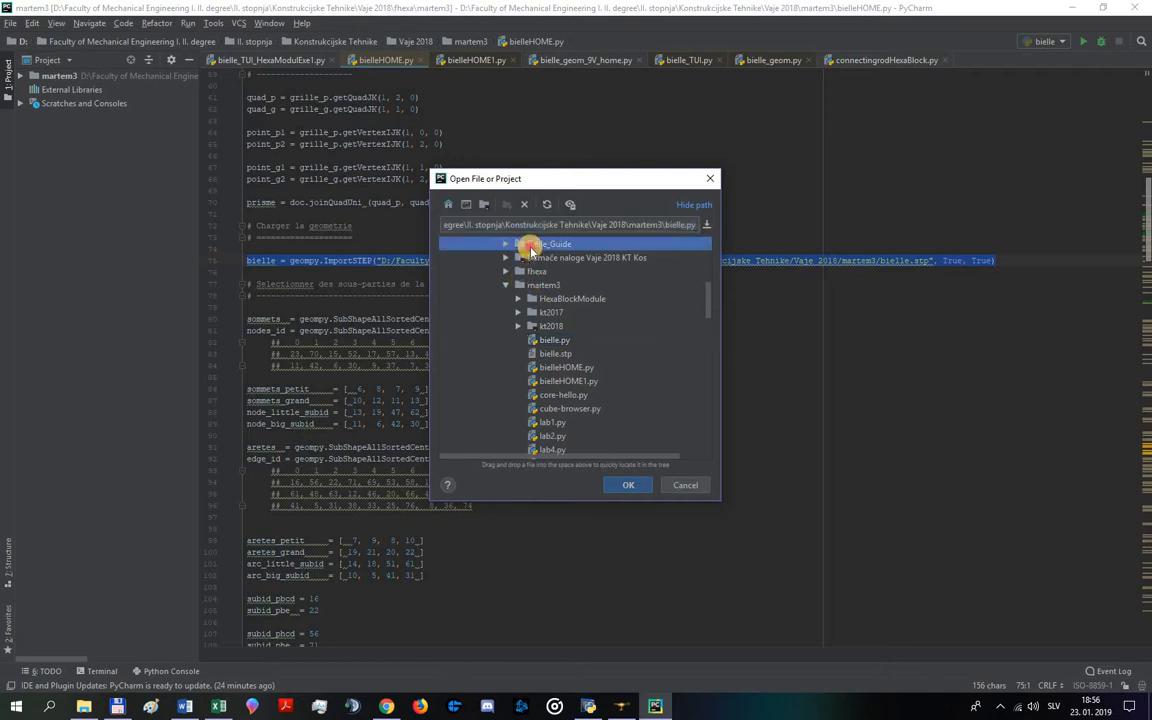
double_click(530, 245)
double_click(535, 258)
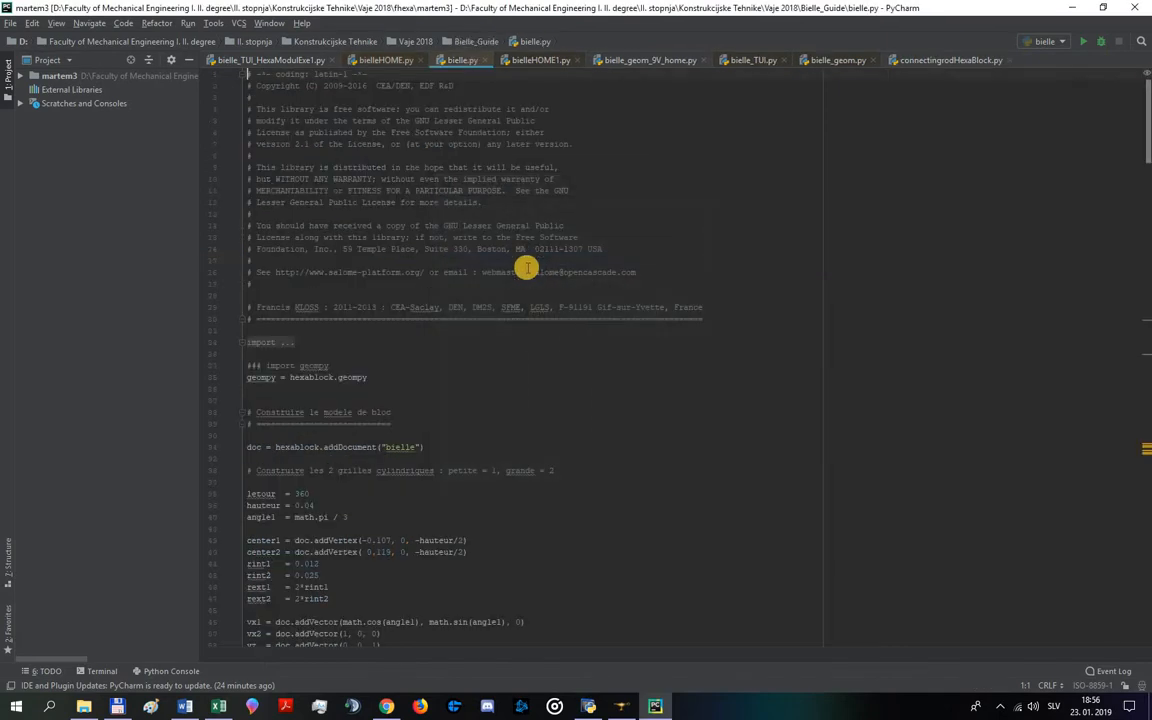
- Set the ImportSTEP call to "D:/Faculty of Mechanical Engineering I. II. degree/II. stopnja/Konstrukcijske Tehnike/Vaje 2018/Bielle_Guide/bielle.stp" with the arguments True, True
scroll(520, 334, down, 9)
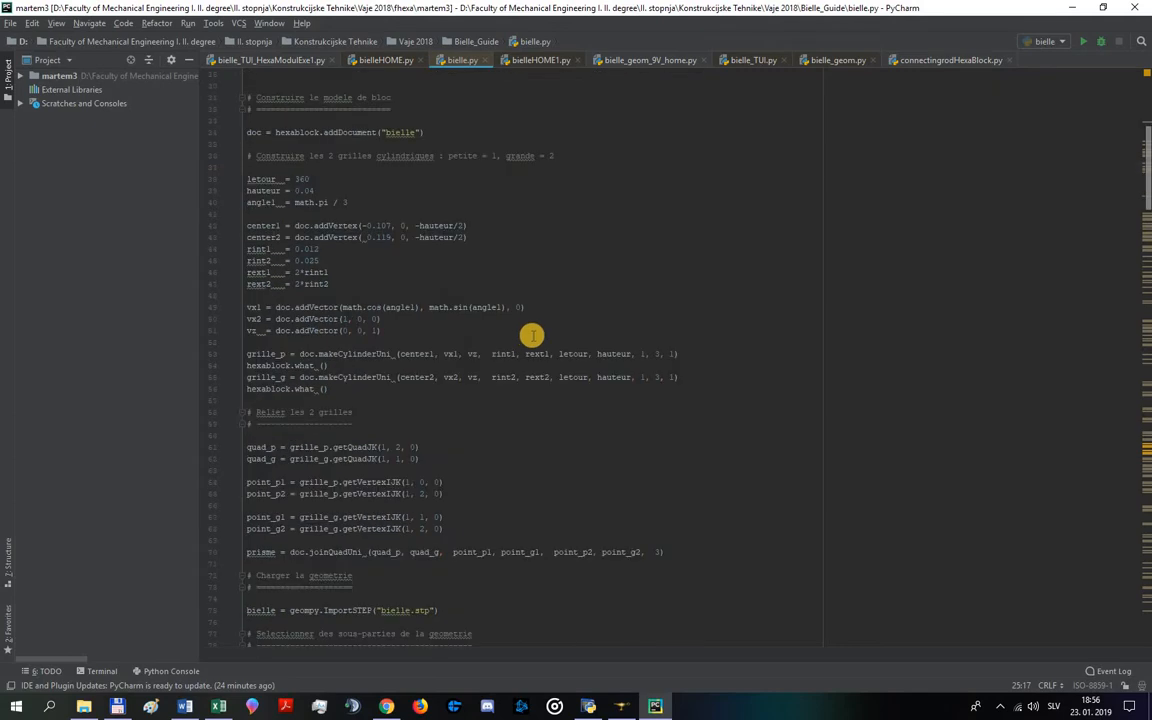
scroll(532, 334, down, 4)
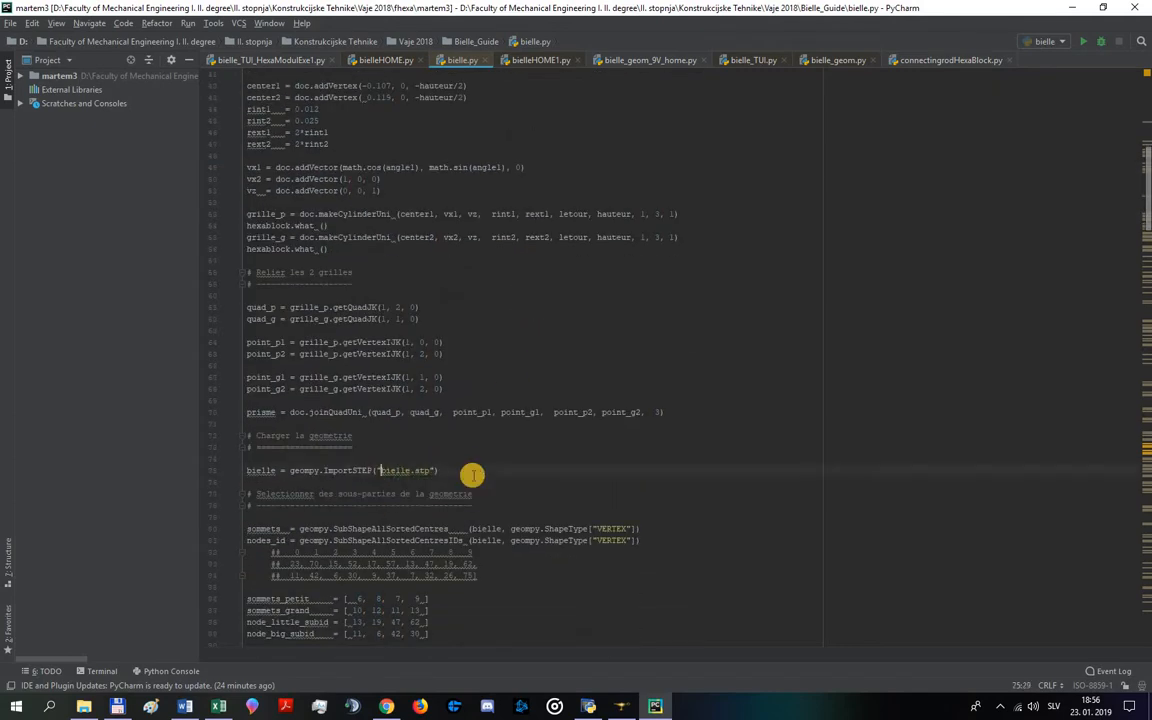
drag(436, 470, 172, 470)
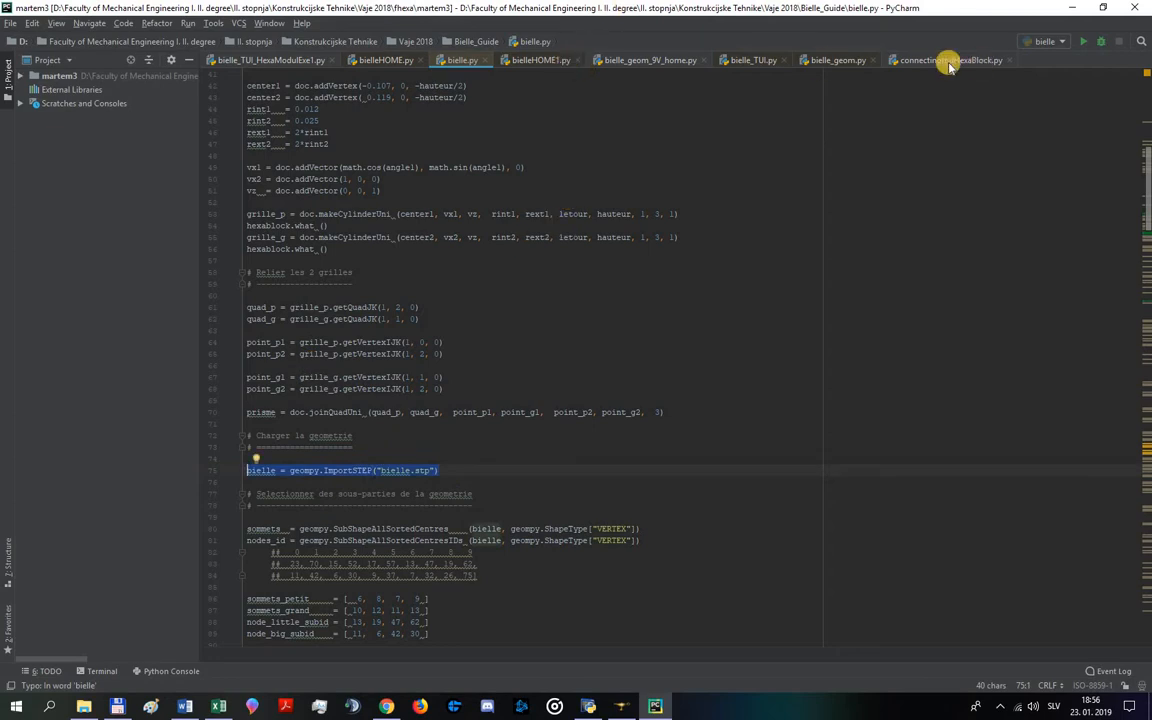
click(650, 60)
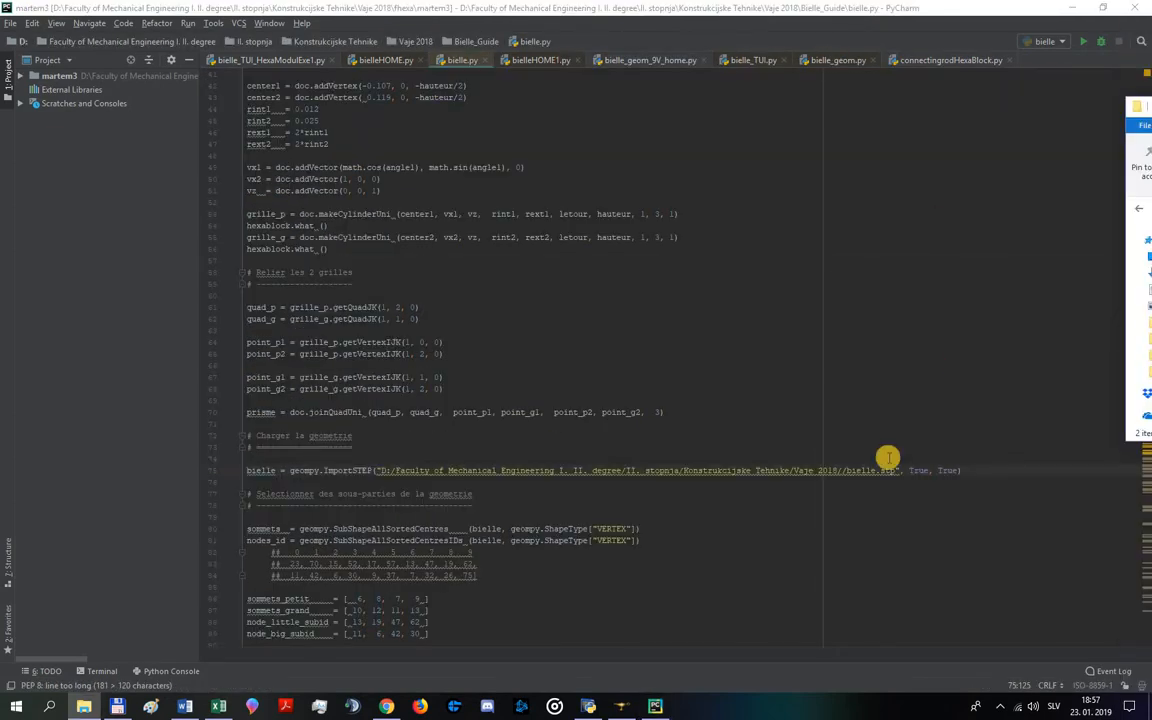
click(794, 470)
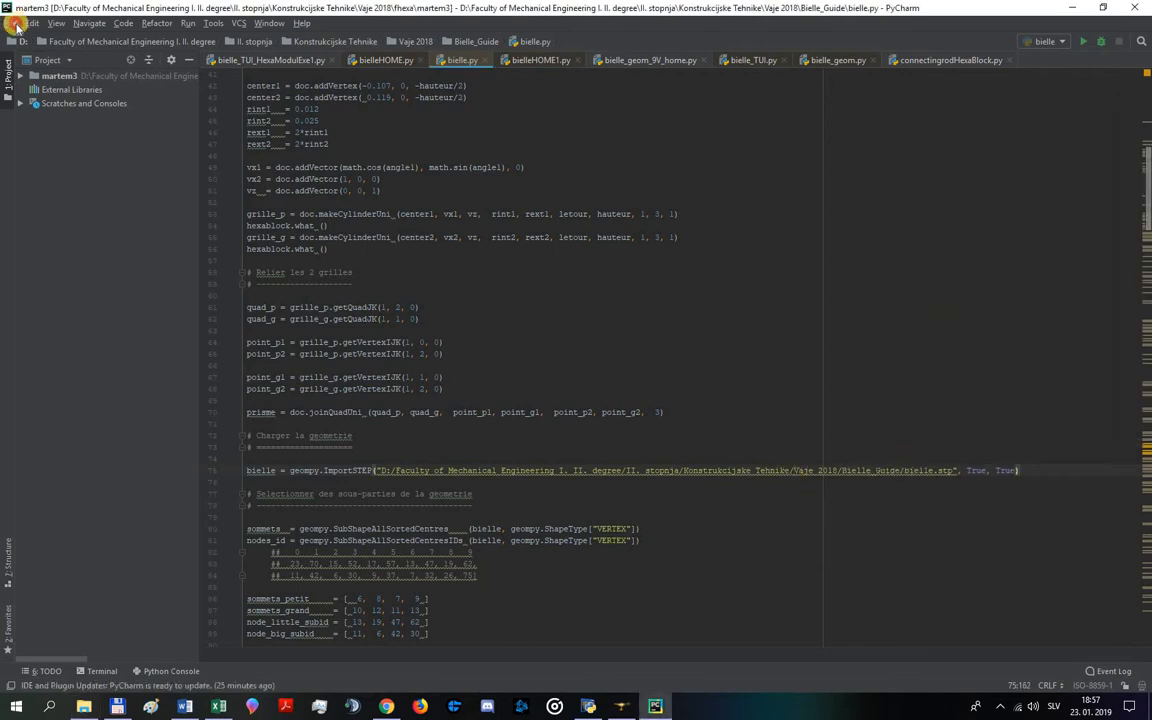
- Save a copy of the script as bielle_corrected_path.py in the Bielle_Guide folder
click(31, 23)
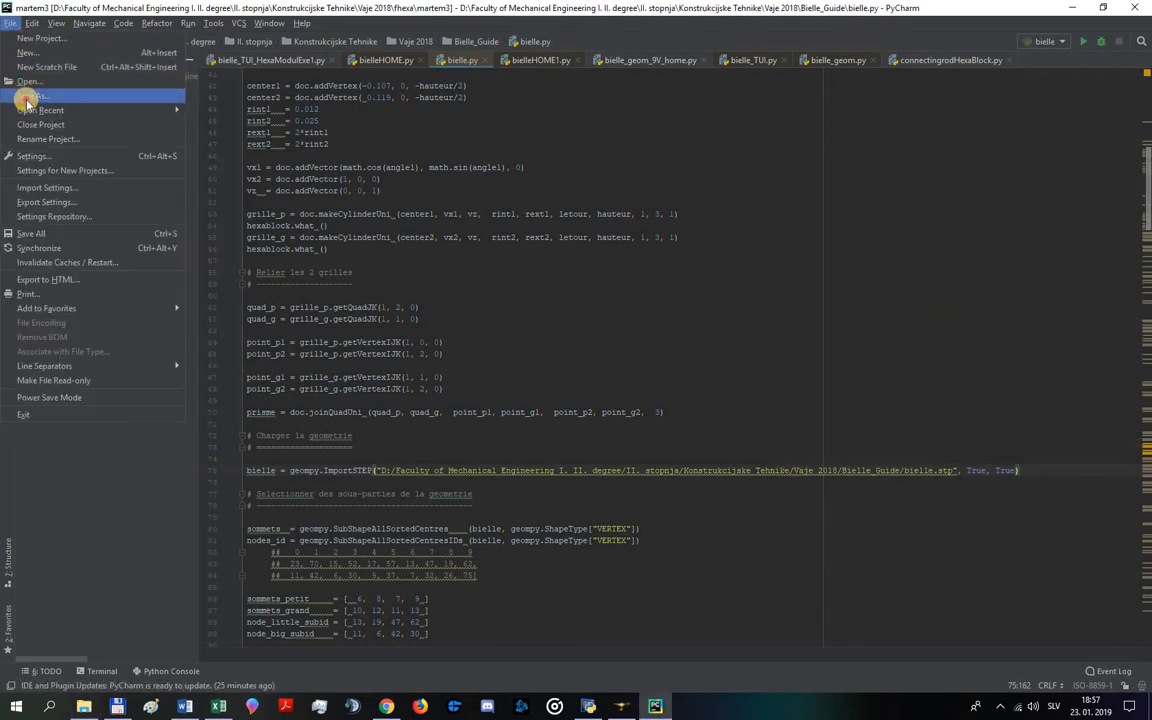
click(30, 87)
click(476, 325)
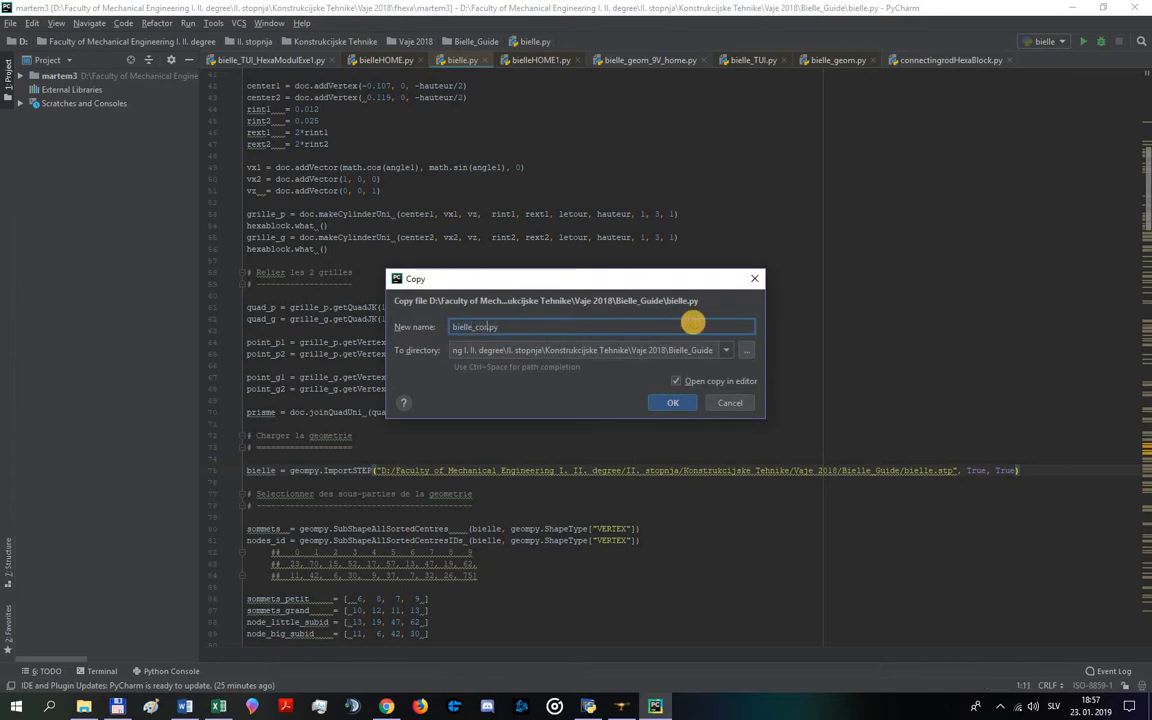
text(_corrected_path)
key(Return)
- Switch to SALOME and run the bielle_corrected_path.py script from the Bielle_Guide folder
key(alt+Tab)
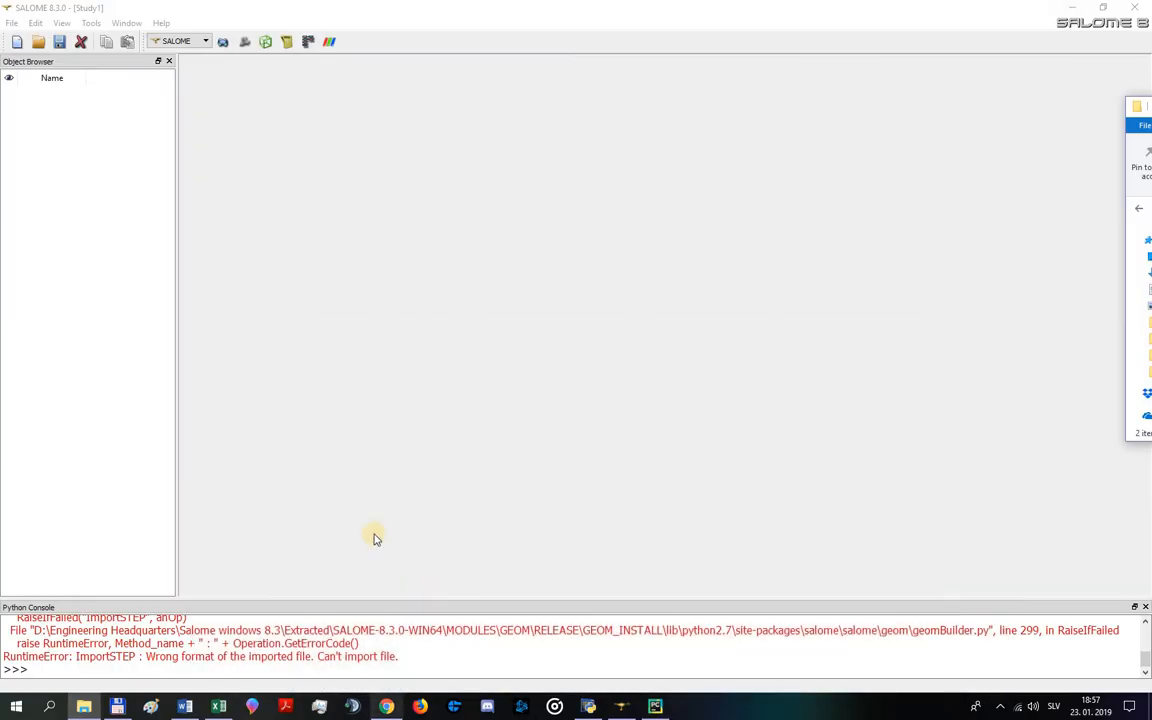
click(11, 22)
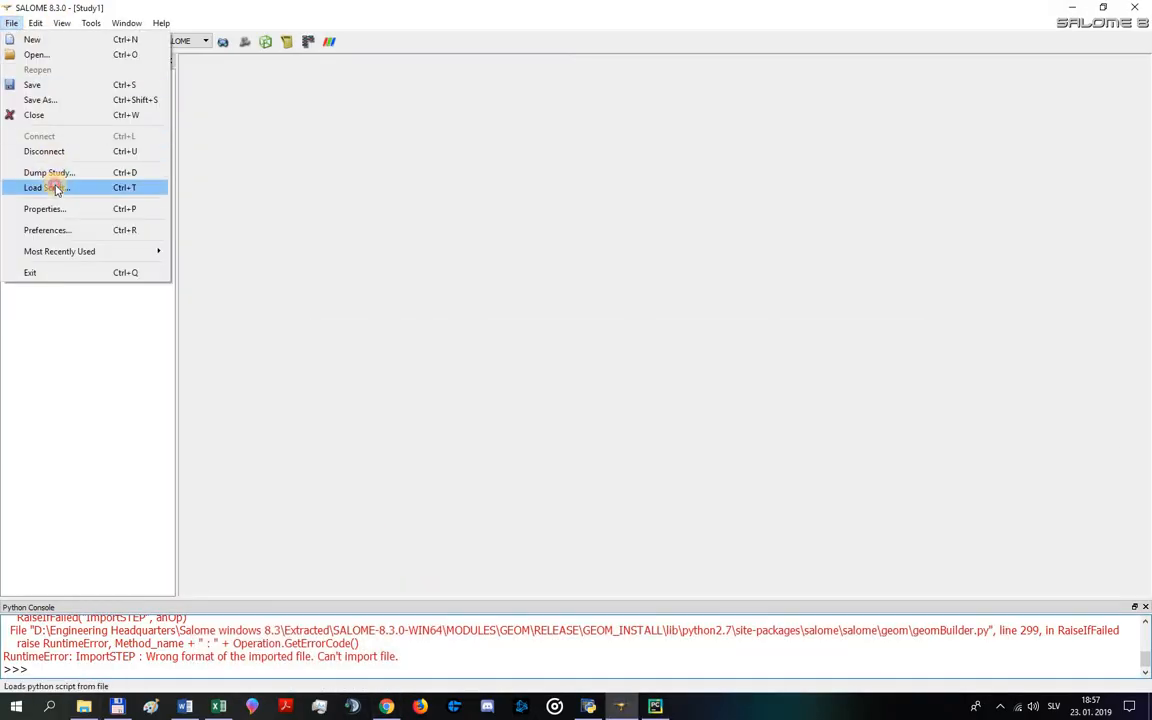
click(55, 188)
double_click(481, 264)
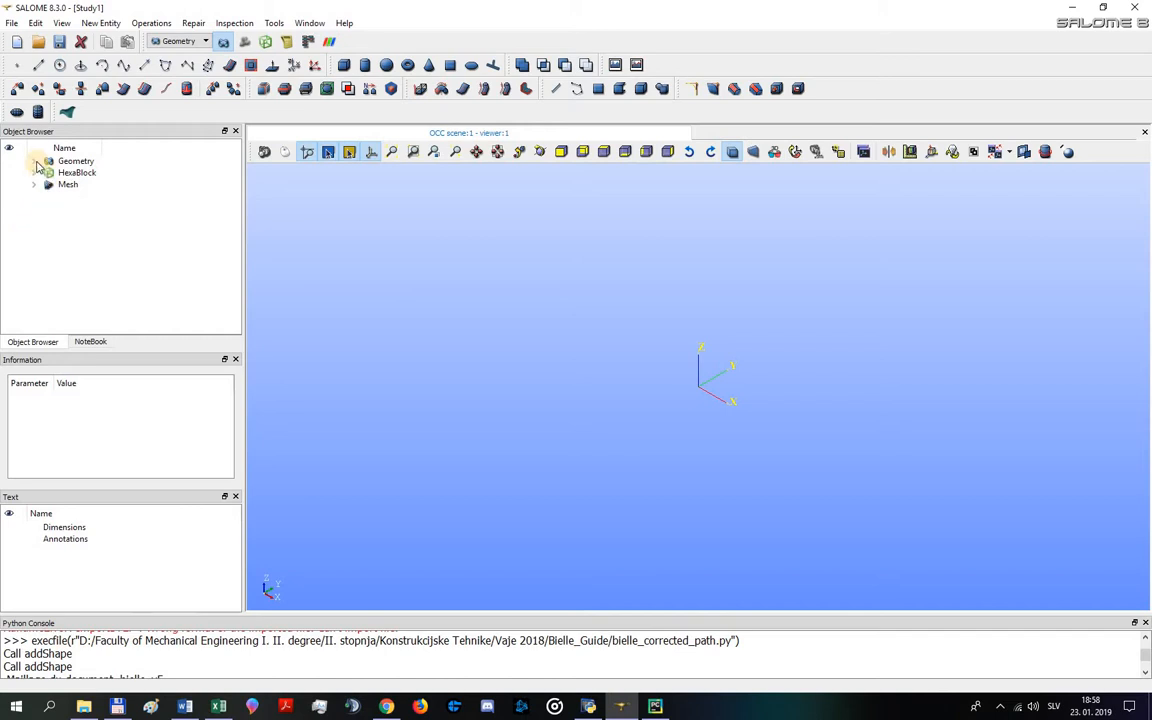
- Show the bielle_v5 geometry in the OCC view and inspect the connecting rod's shape
click(35, 163)
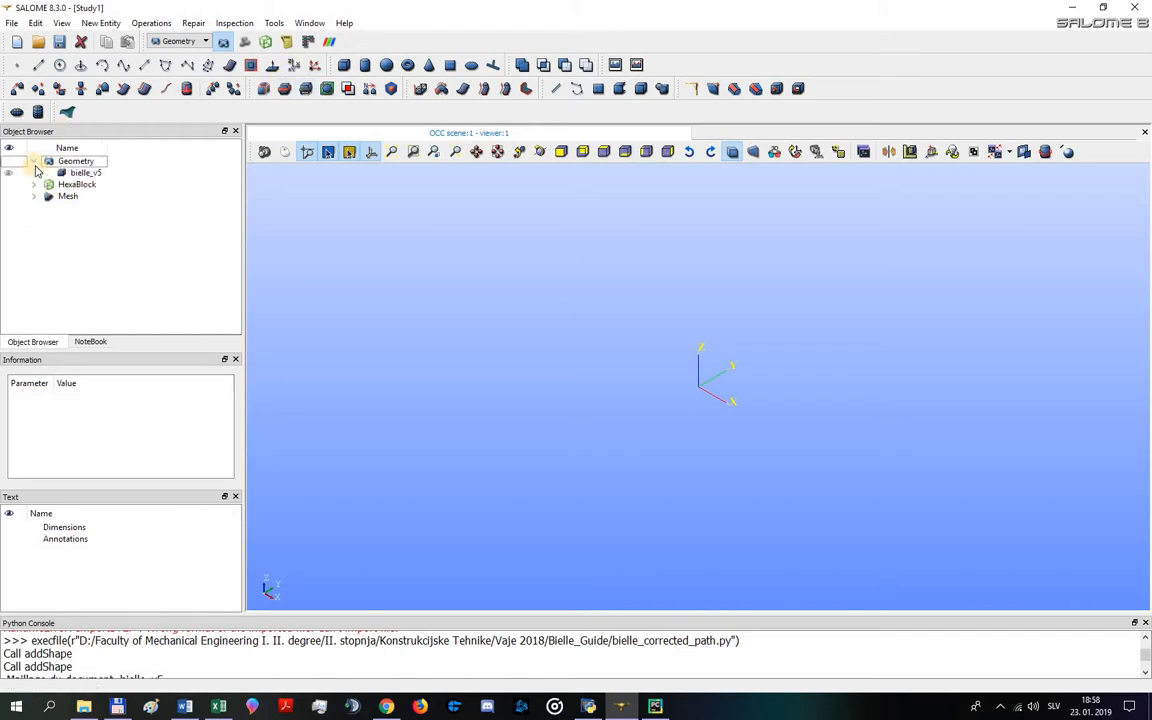
click(9, 172)
scroll(813, 408, up, 5)
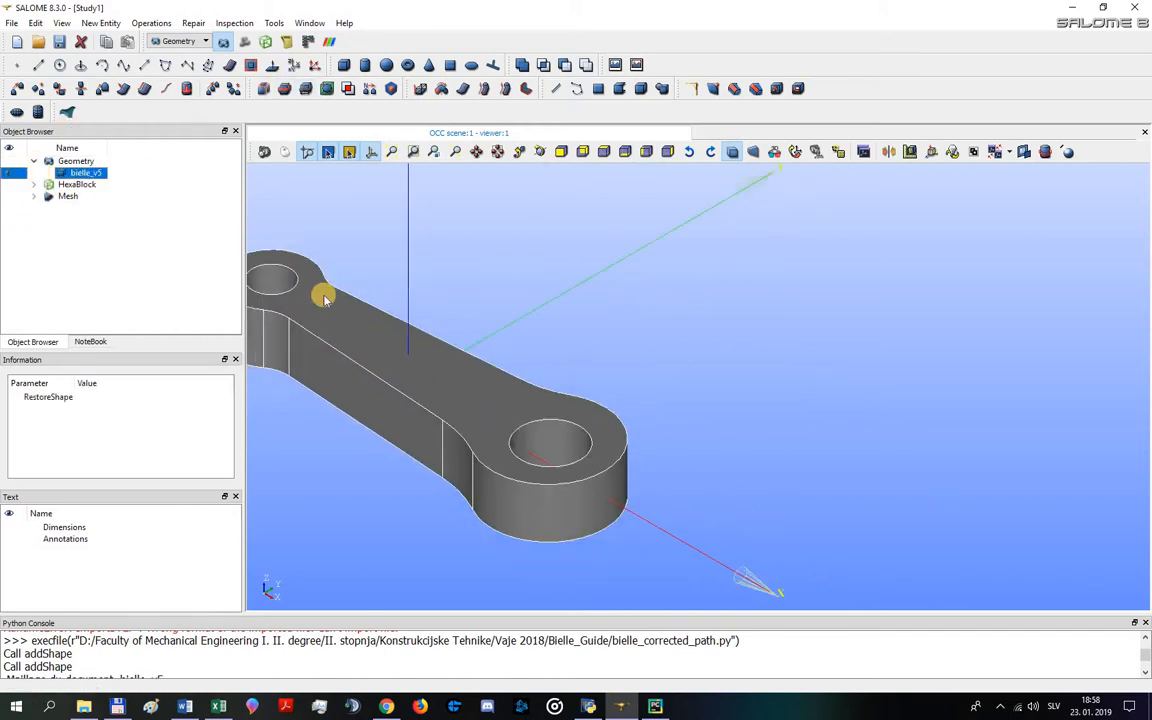
scroll(318, 300, down, 5)
scroll(694, 402, up, 4)
scroll(694, 402, down, 5)
scroll(378, 315, up, 4)
scroll(301, 380, down, 3)
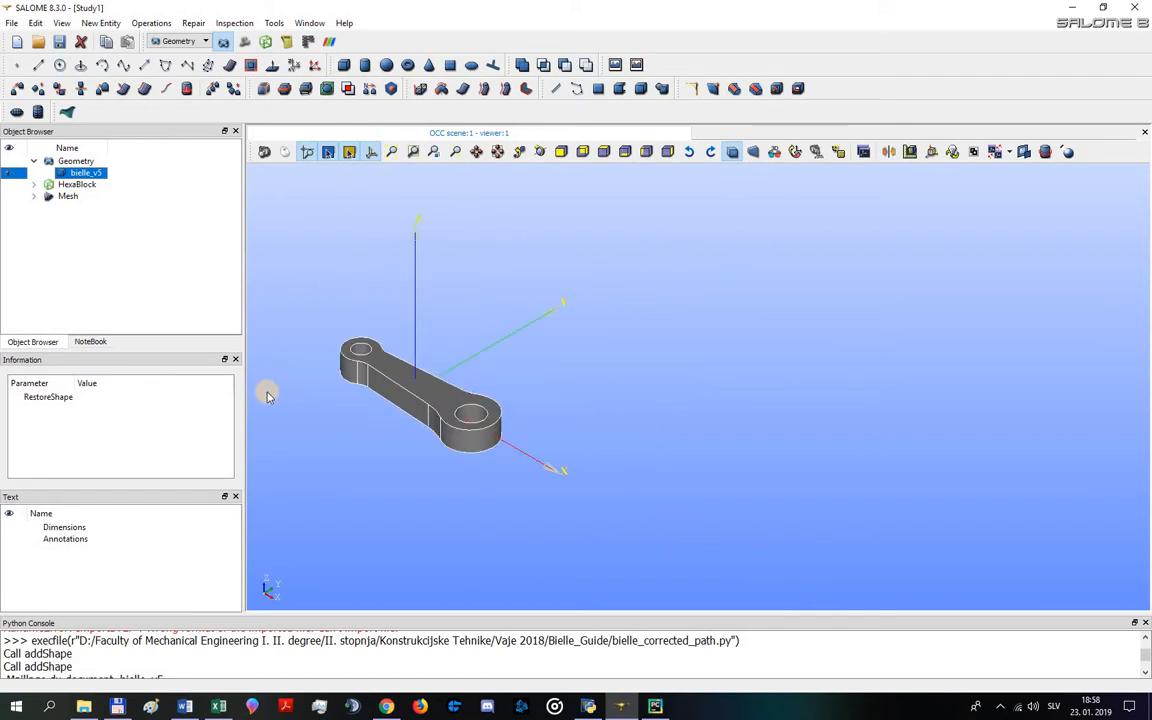
scroll(268, 396, up, 3)
- Expand the HexaBlock entry, activate the Mesh module and display the bielle_v5 mesh in the VTK view
click(34, 184)
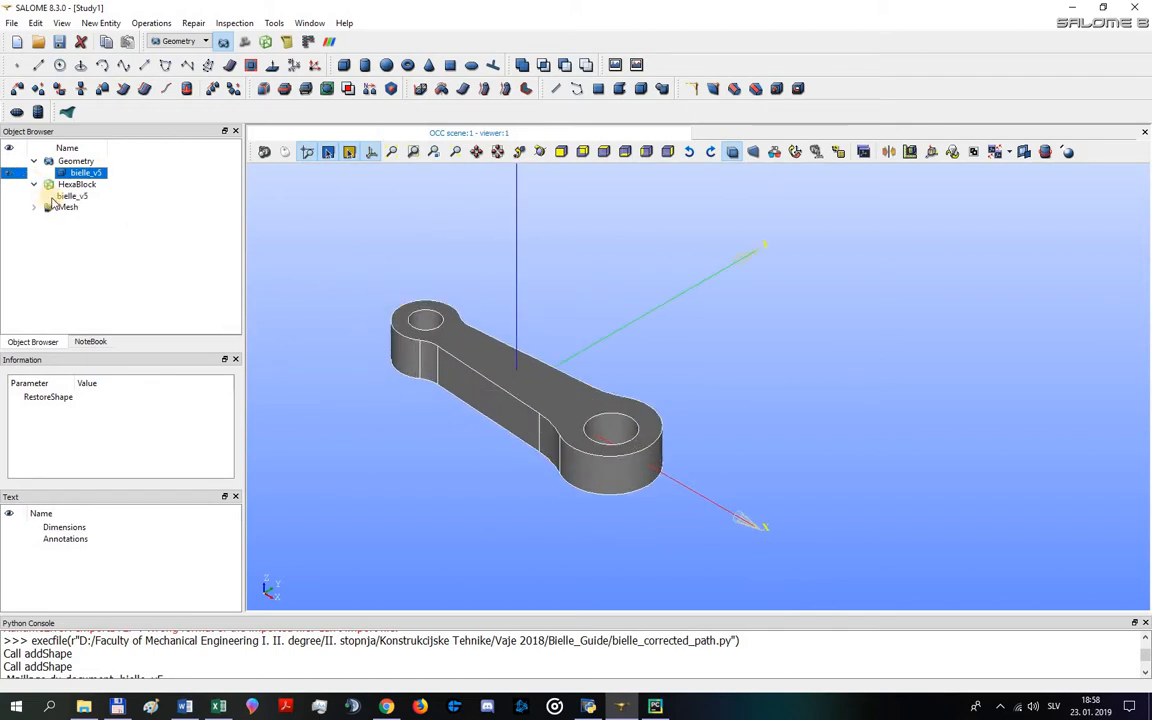
click(246, 42)
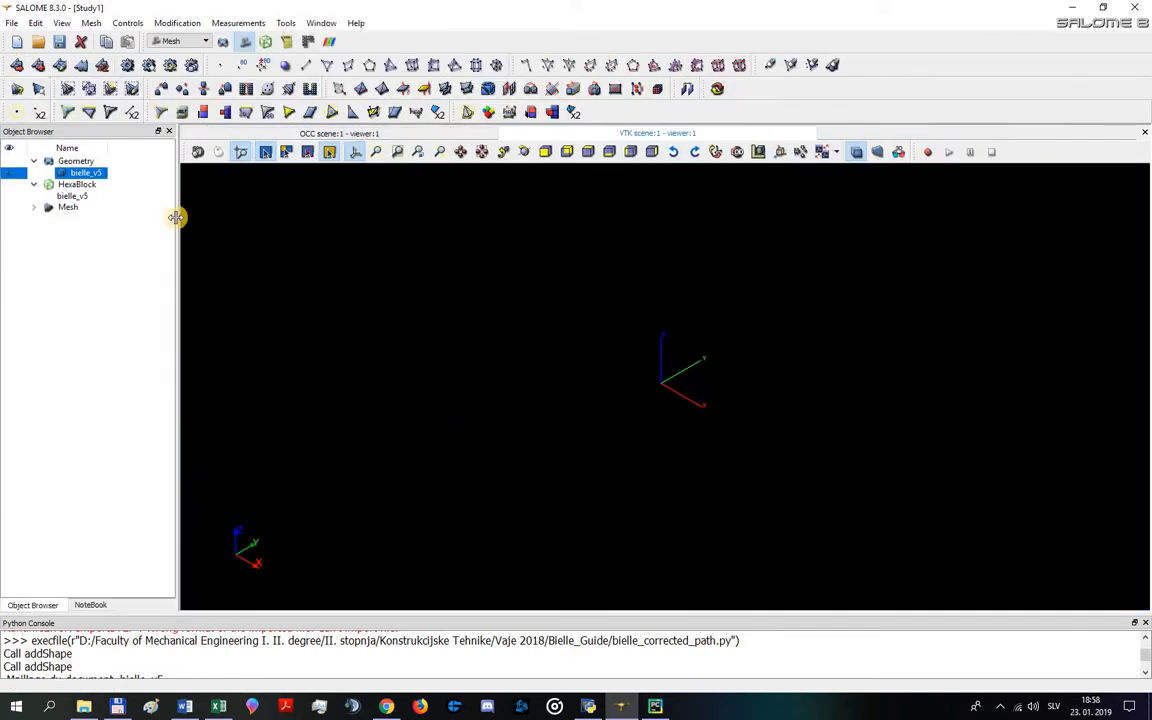
click(72, 196)
click(34, 207)
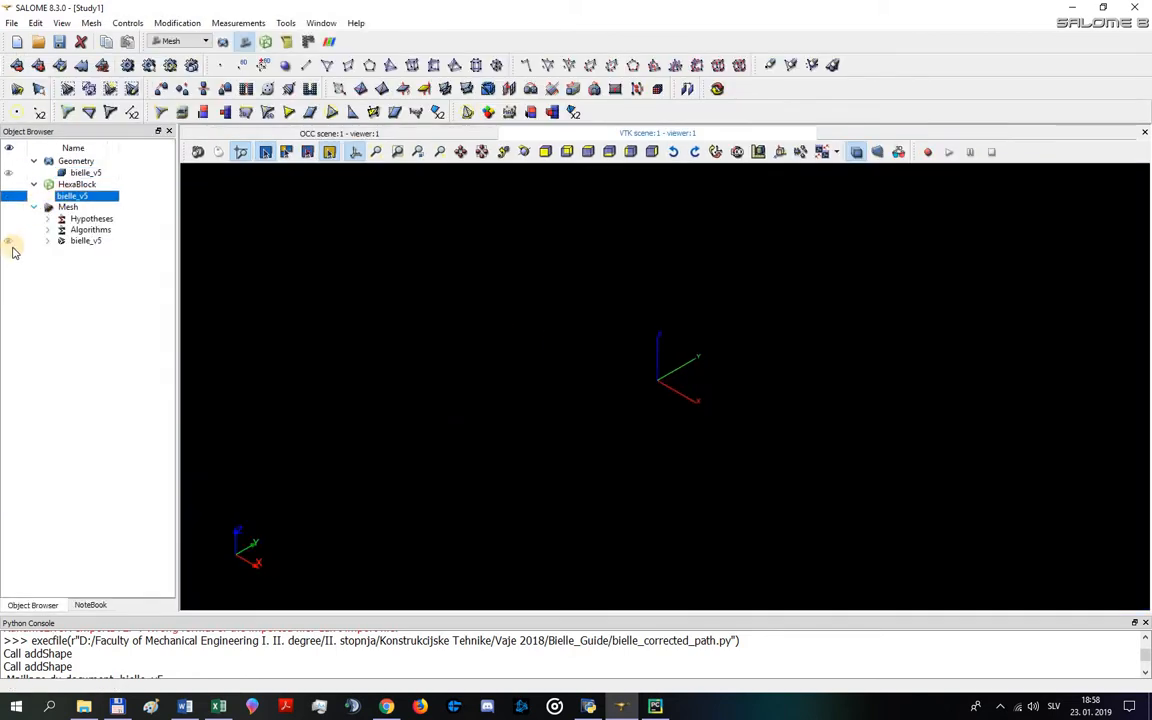
click(9, 241)
scroll(703, 424, up, 2)
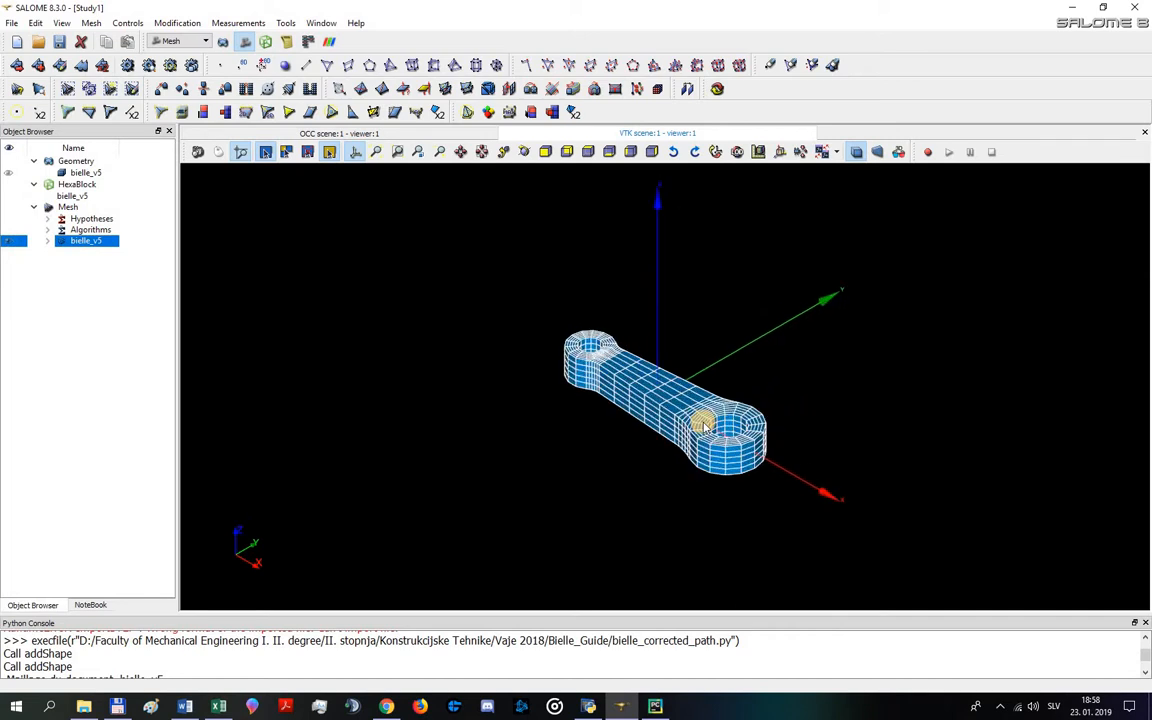
scroll(703, 425, up, 4)
- Toggle the visibility of the bielle_v5 mesh and examine its hypotheses, algorithms and groups in the object tree
click(9, 242)
click(9, 242)
scroll(874, 397, down, 1)
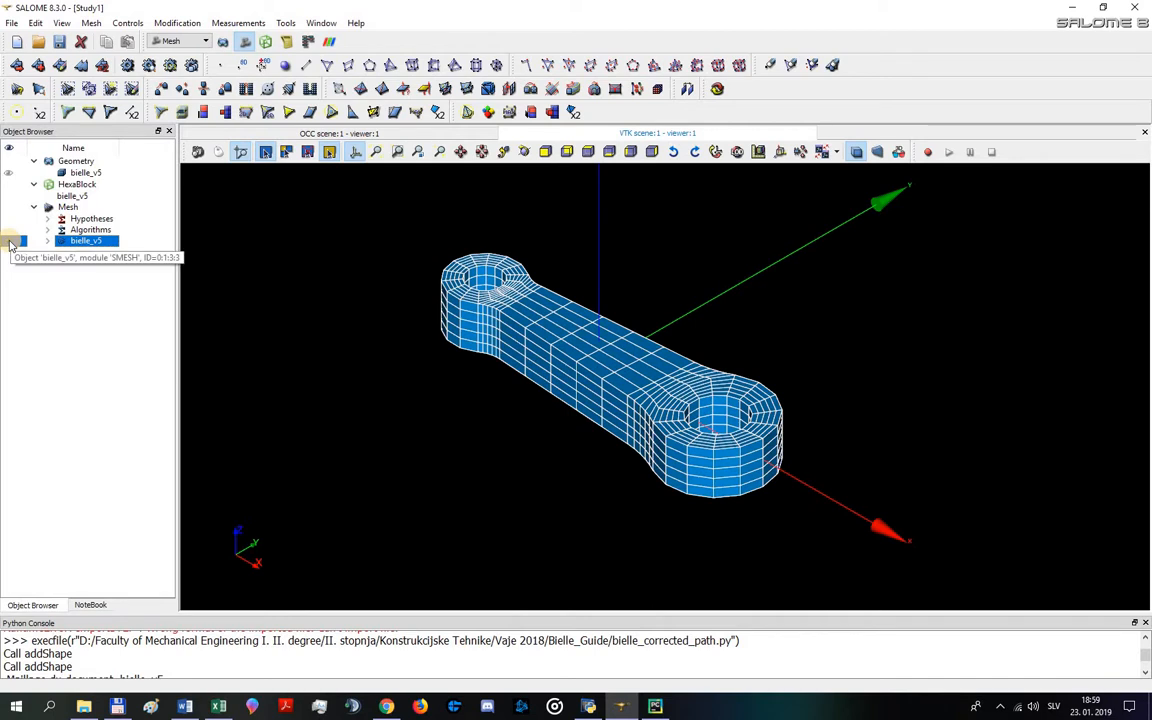
click(10, 243)
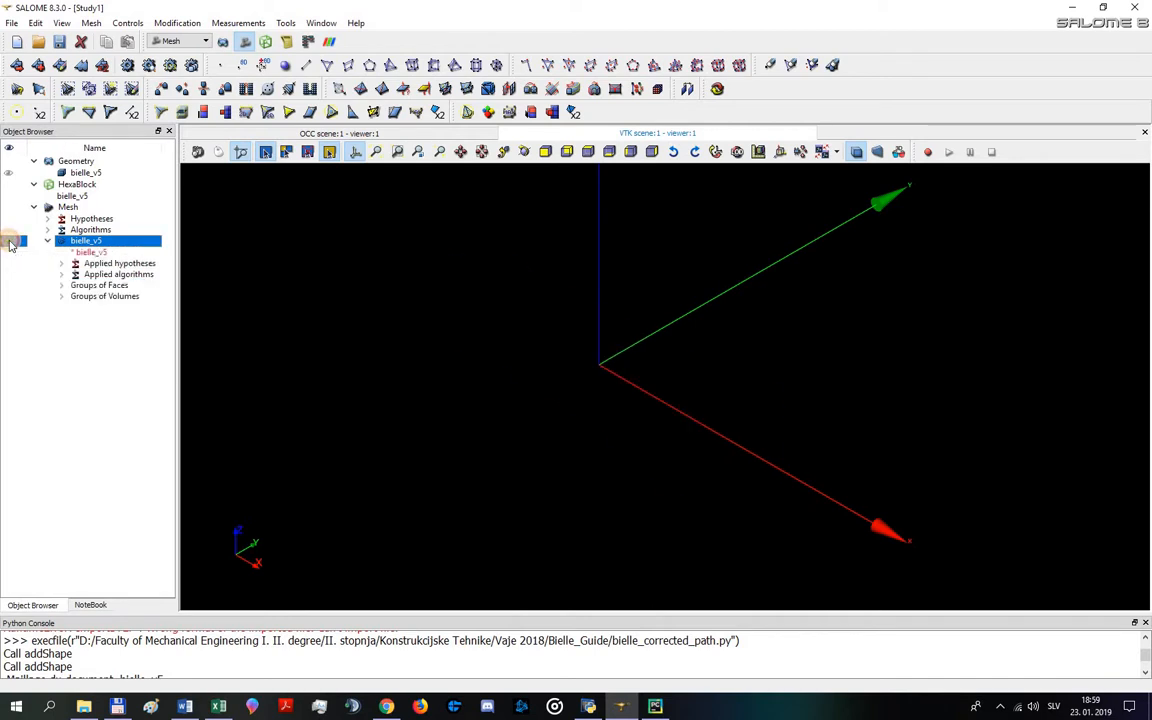
click(10, 243)
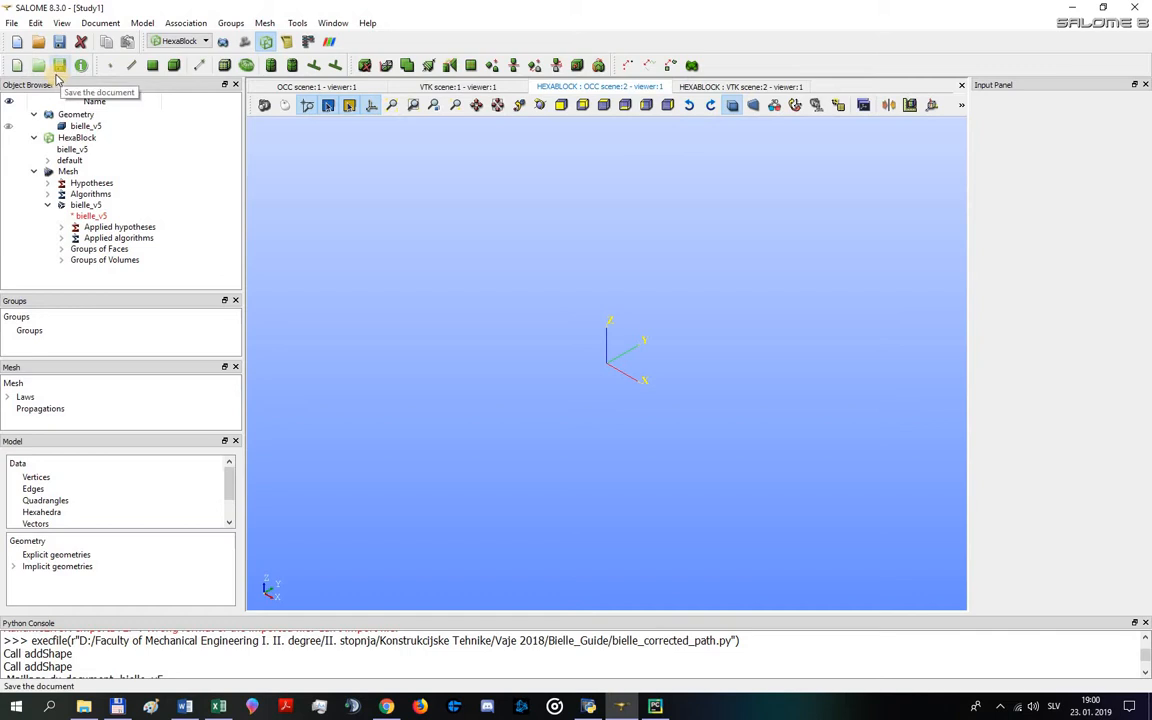
- Create a new document in the HexaBlock module and view the options for saving it without saving
click(17, 65)
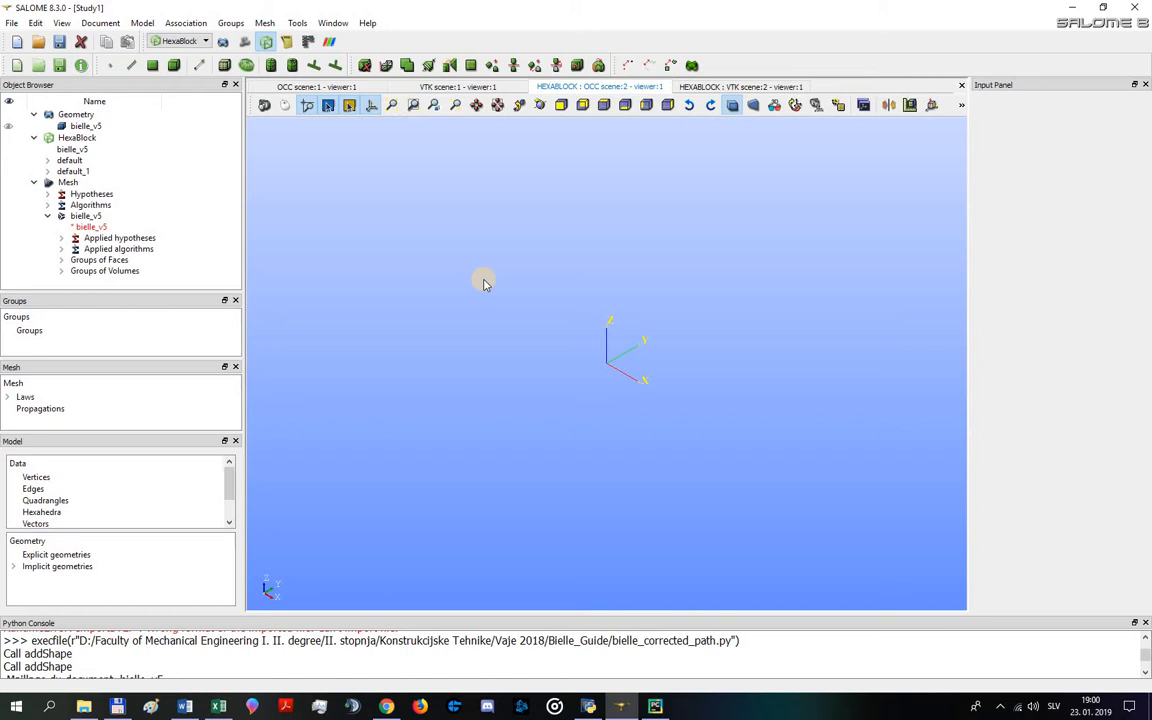
click(11, 22)
mouse_move(34, 18)
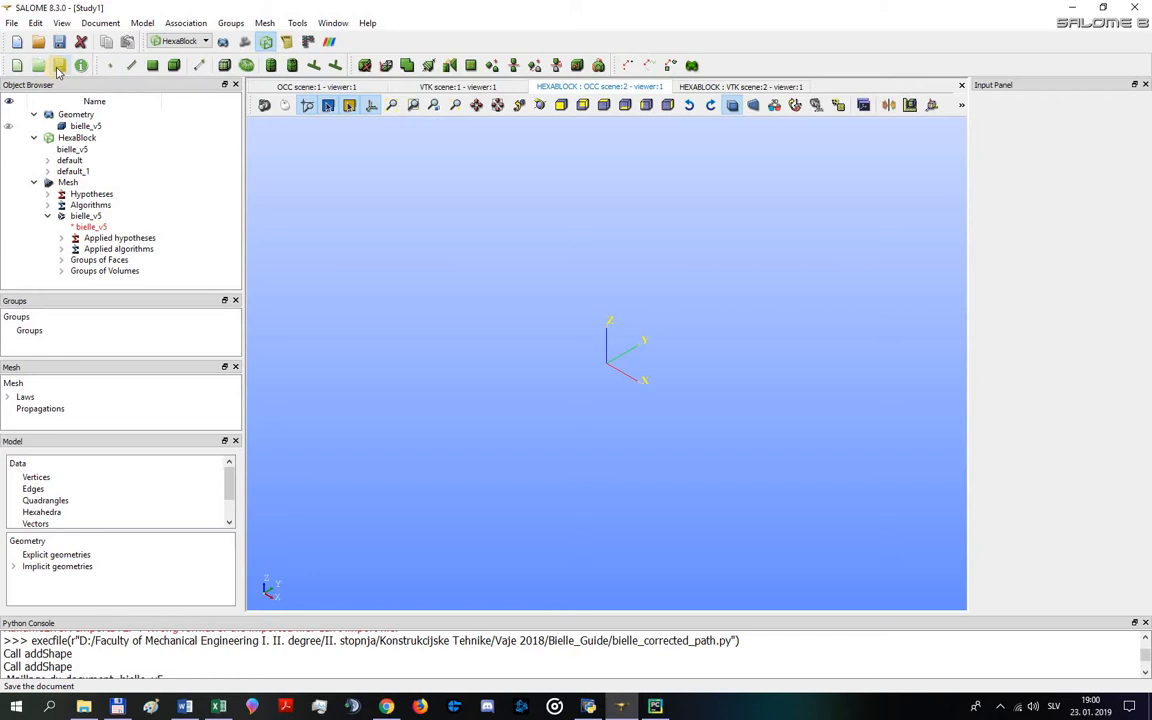
click(58, 68)
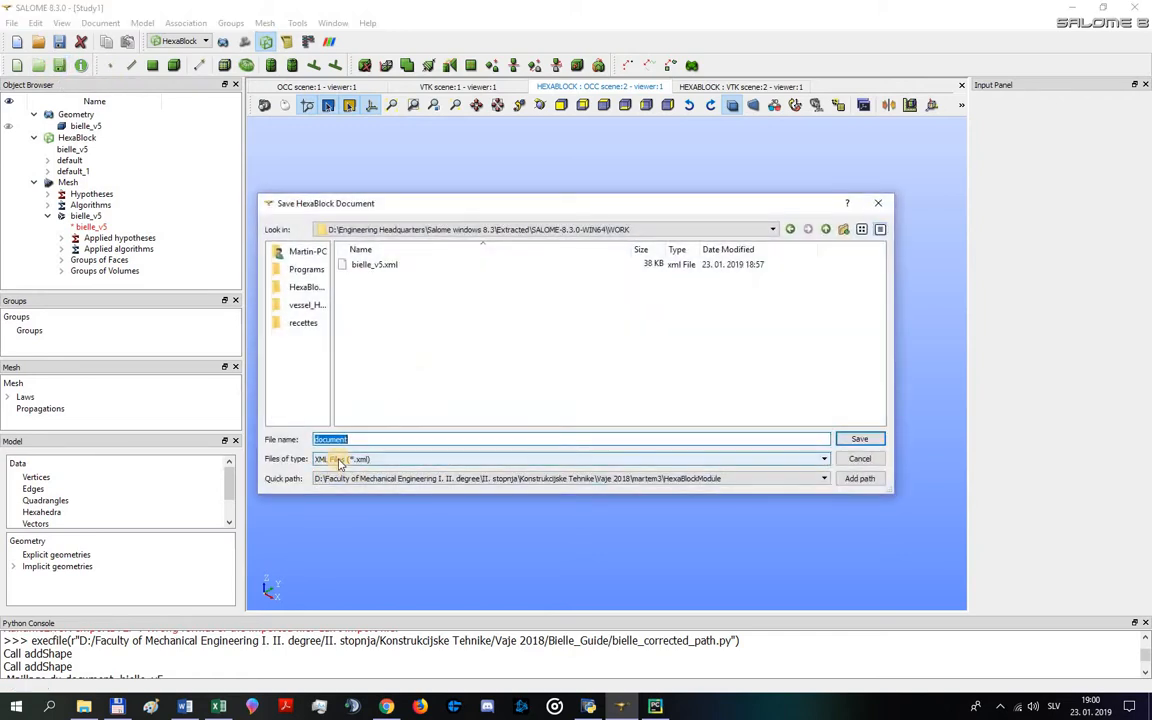
click(878, 203)
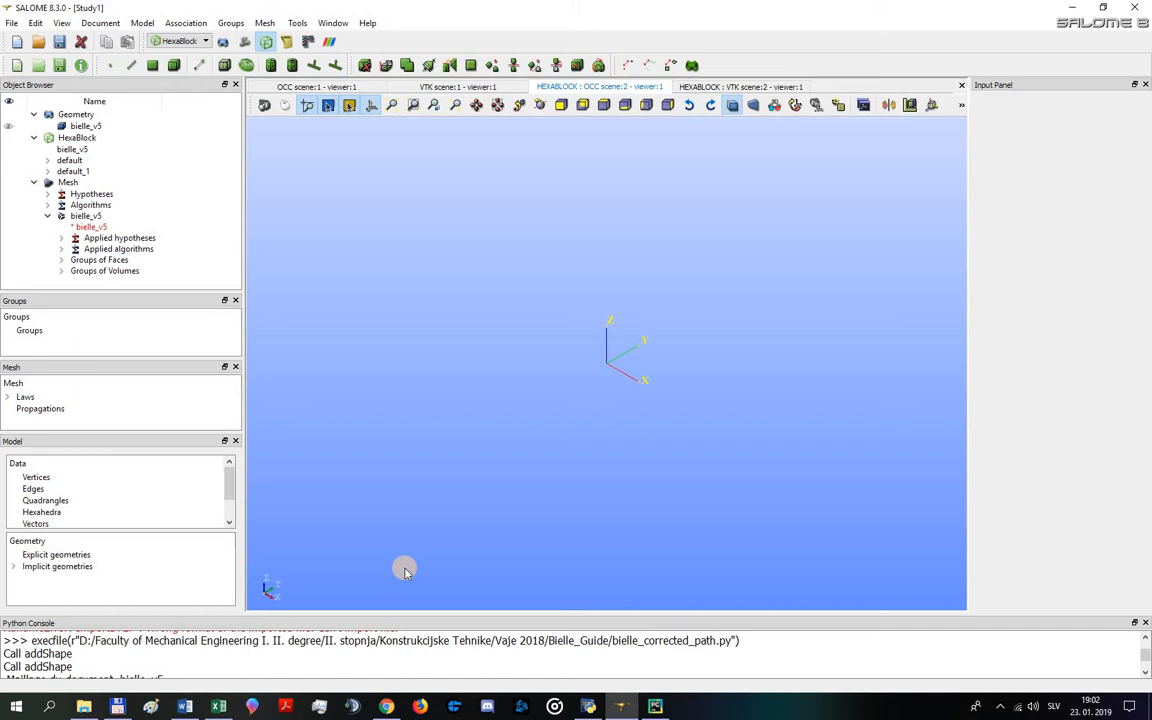
- Switch to the HEXABLOCK_Bielle_EN workbook in Excel and read the geometry import instructions on the 1_Geometry sheet
click(225, 706)
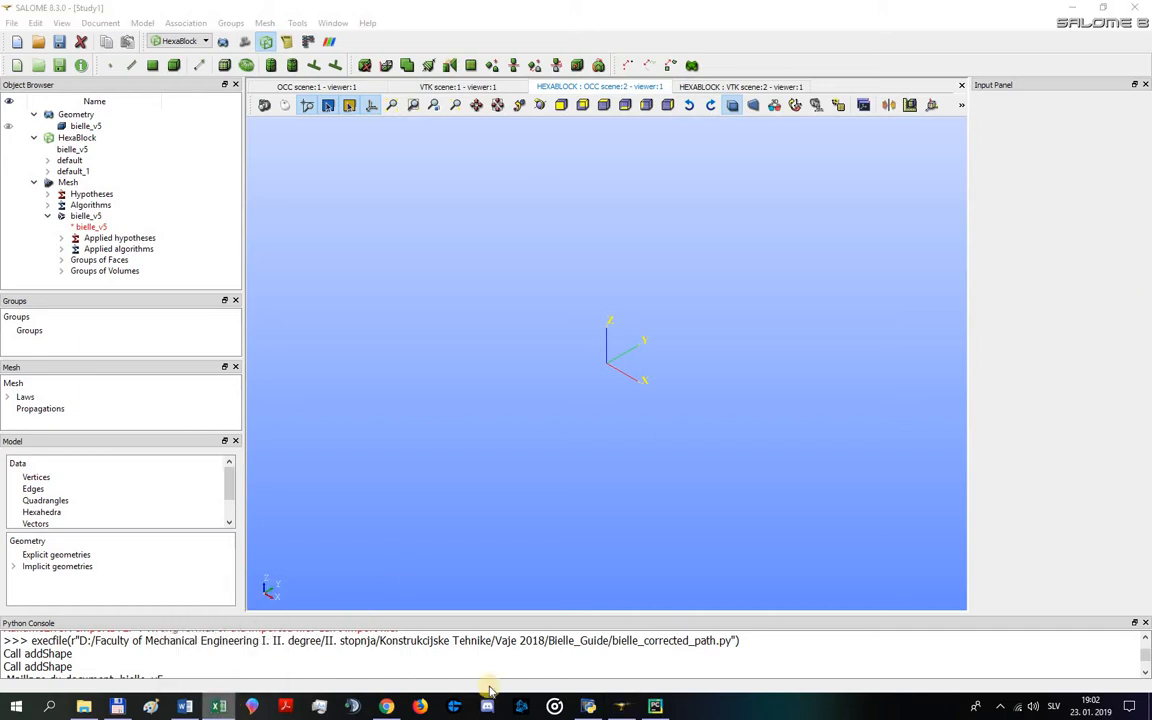
drag(446, 100, 358, 131)
click(609, 121)
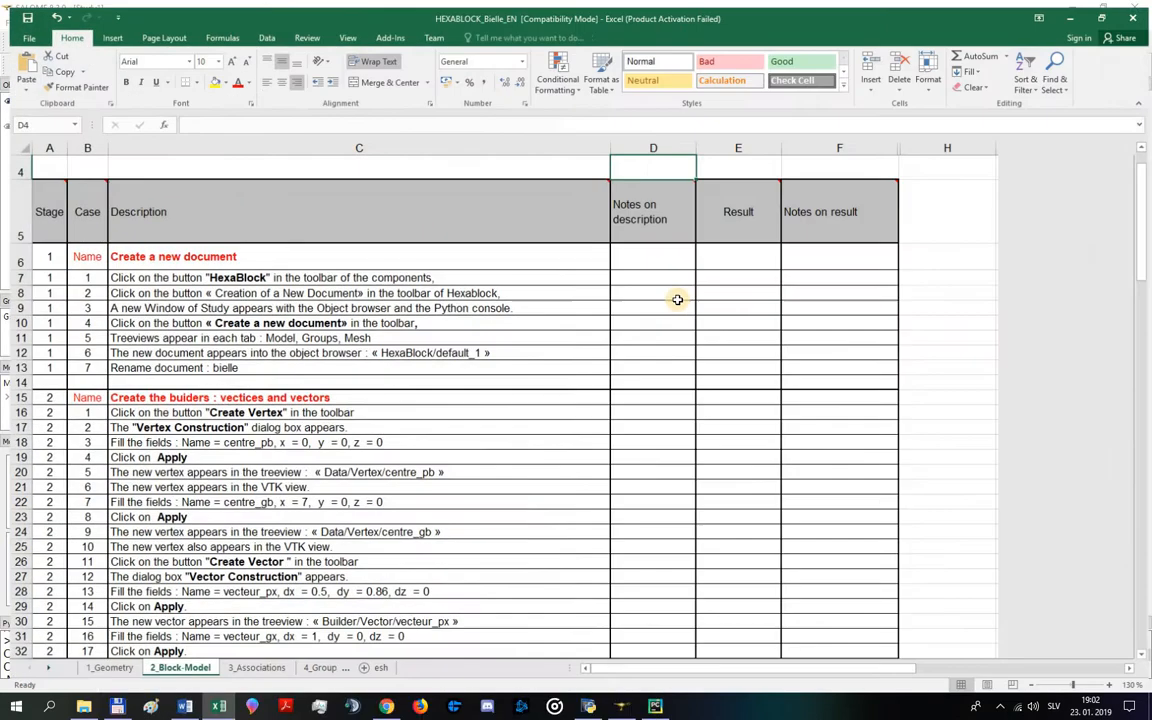
key(ctrl+Page_Up)
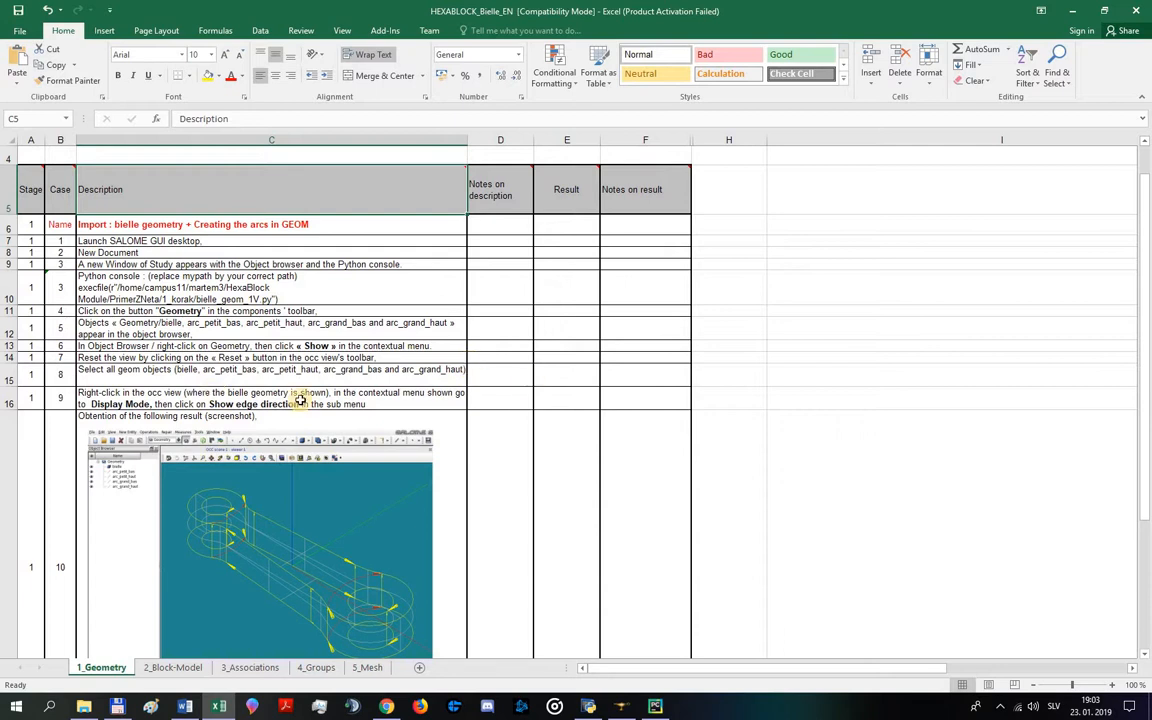
scroll(391, 427, down, 1)
scroll(300, 300, up, 2)
scroll(156, 183, down, 1)
scroll(156, 183, down, 1)
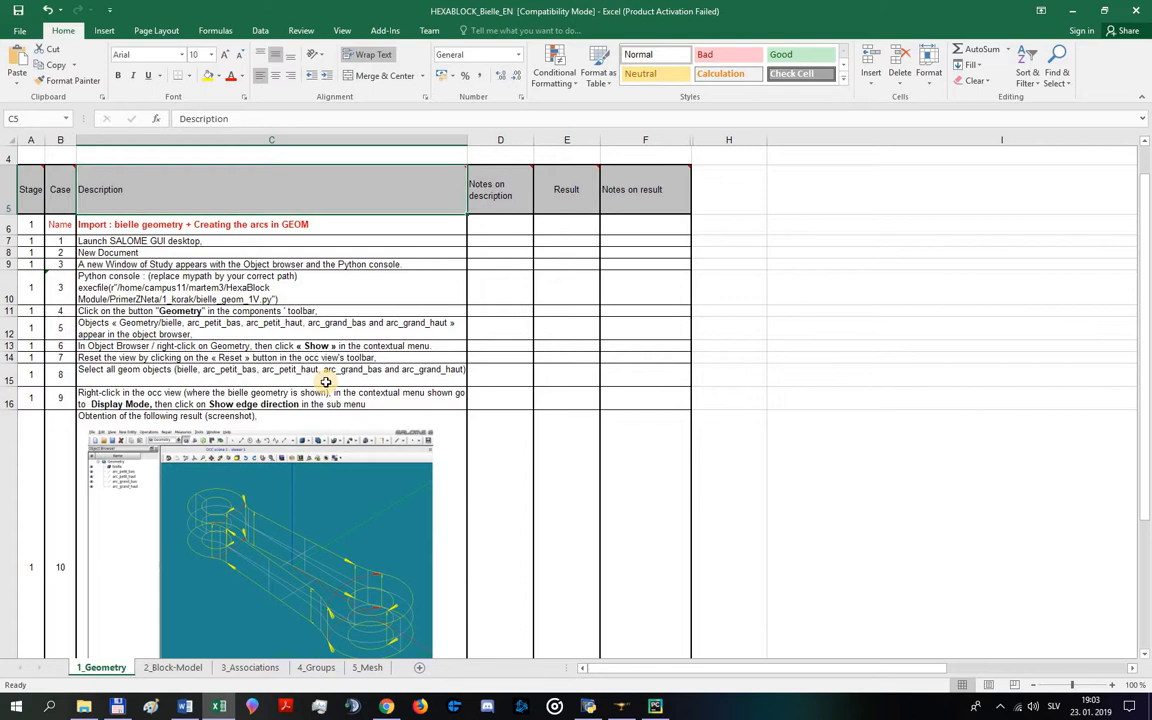
scroll(321, 525, down, 1)
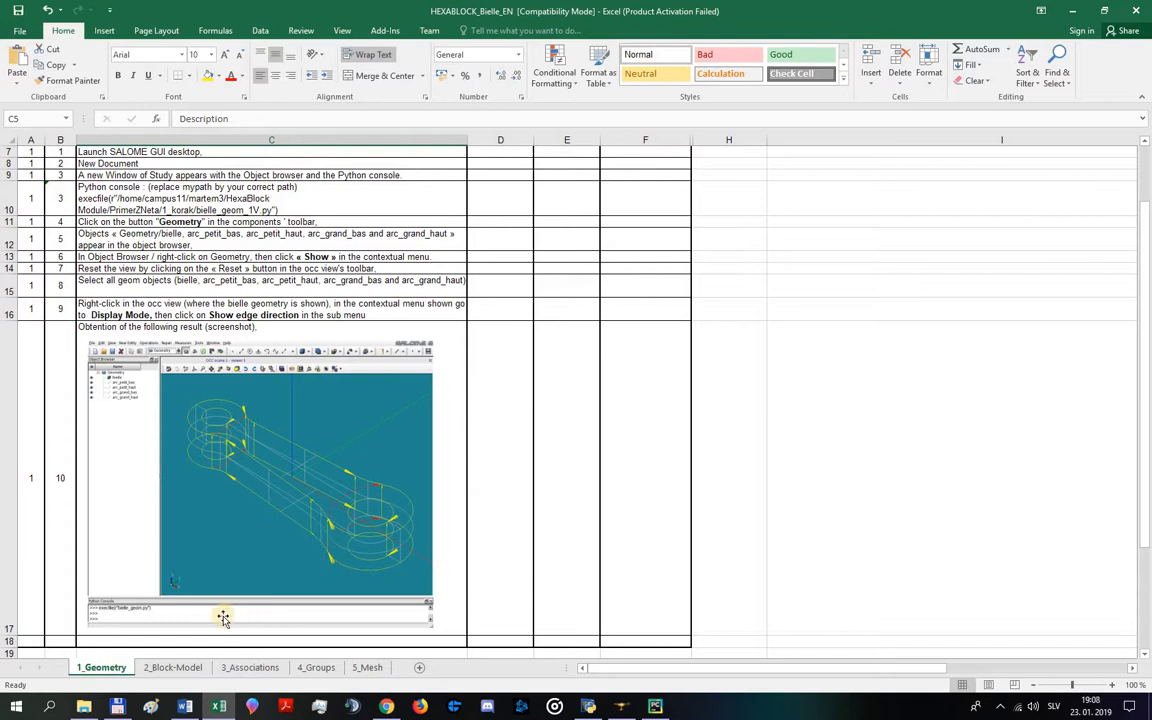
- Read the 2_Block-Model sheet's instructions for creating the vertices and vectors, both cylindrical grids and the link between them
click(160, 665)
scroll(290, 484, down, 15)
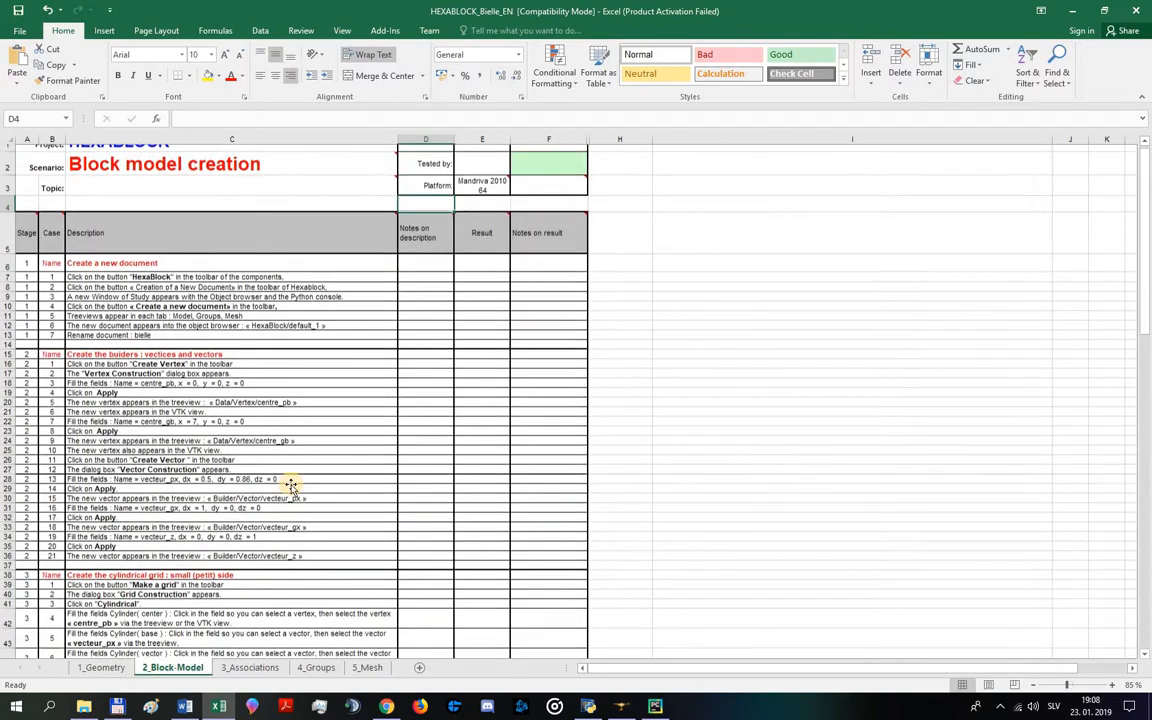
scroll(429, 439, up, 4)
scroll(363, 438, up, 11)
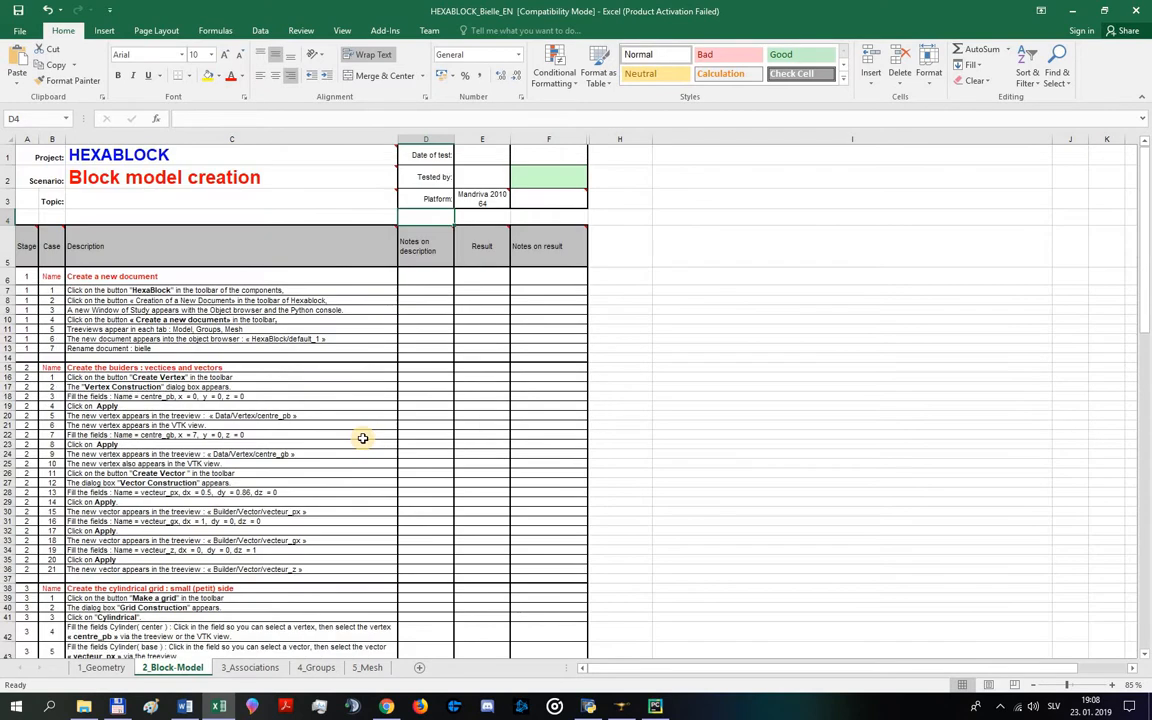
scroll(363, 438, down, 12)
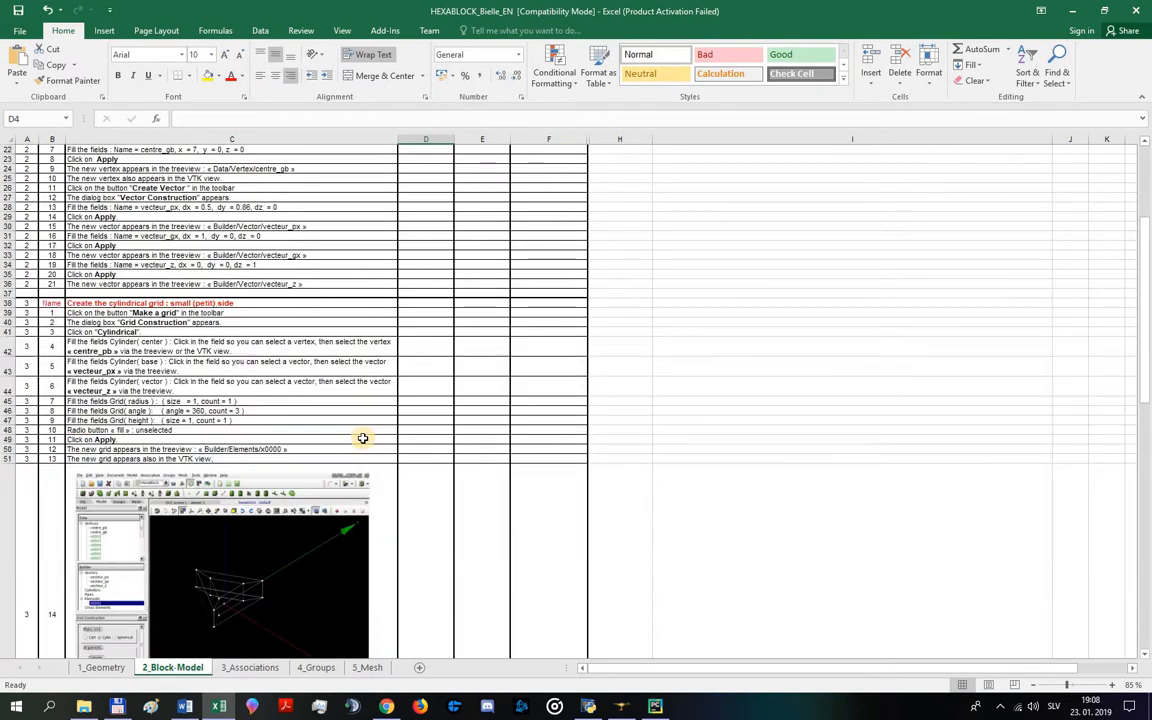
scroll(330, 300, down, 10)
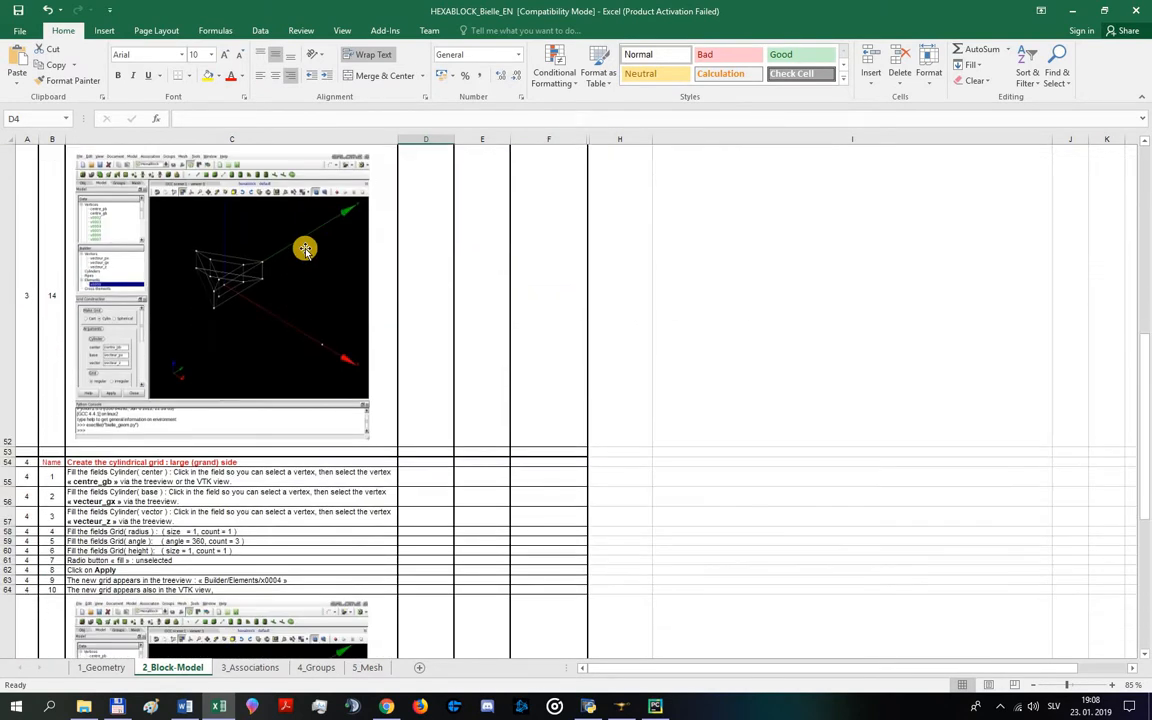
scroll(300, 380, up, 5)
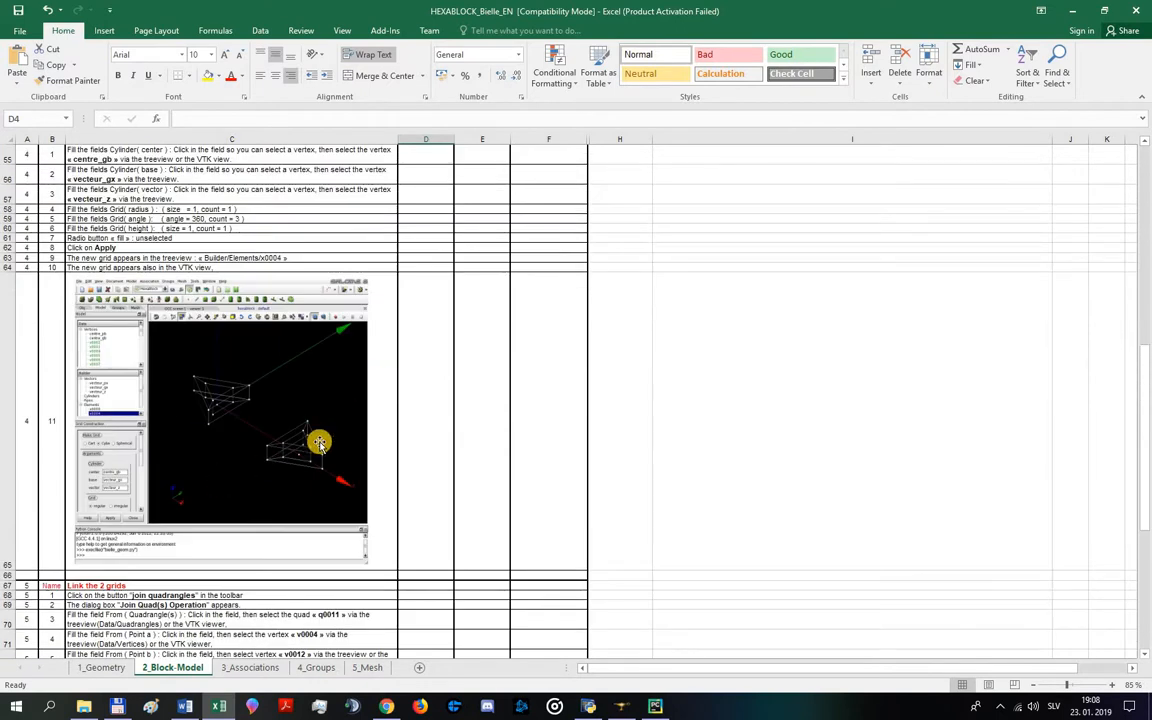
scroll(327, 463, down, 7)
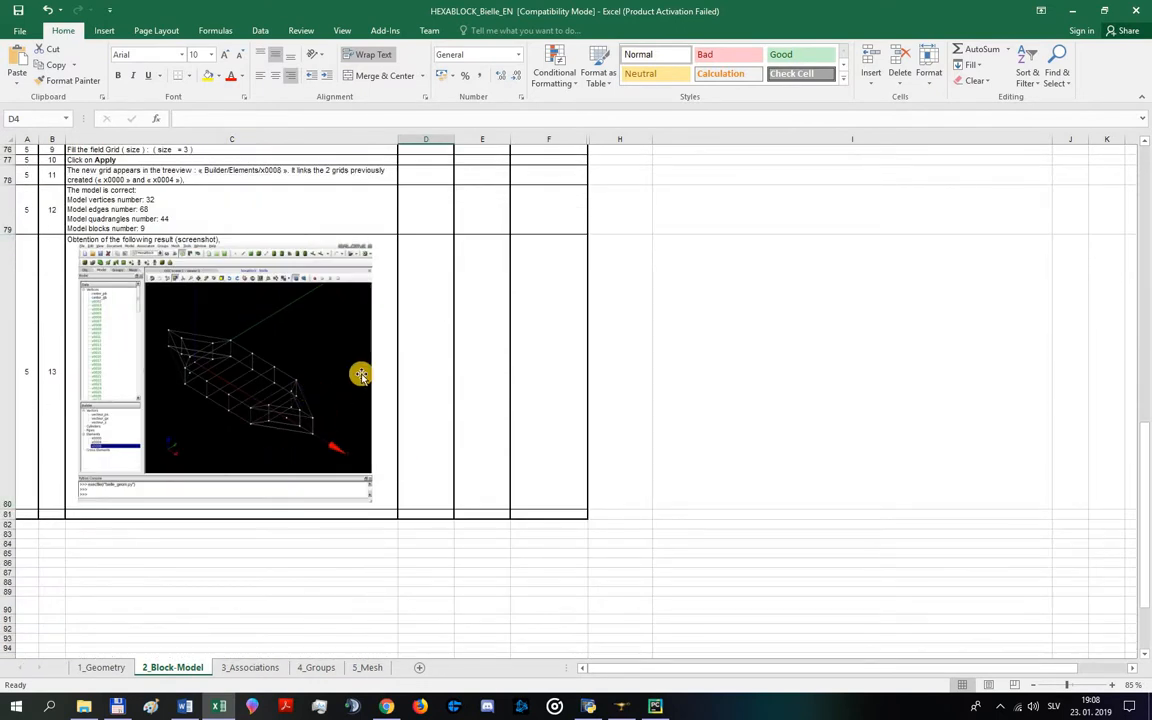
scroll(334, 411, up, 20)
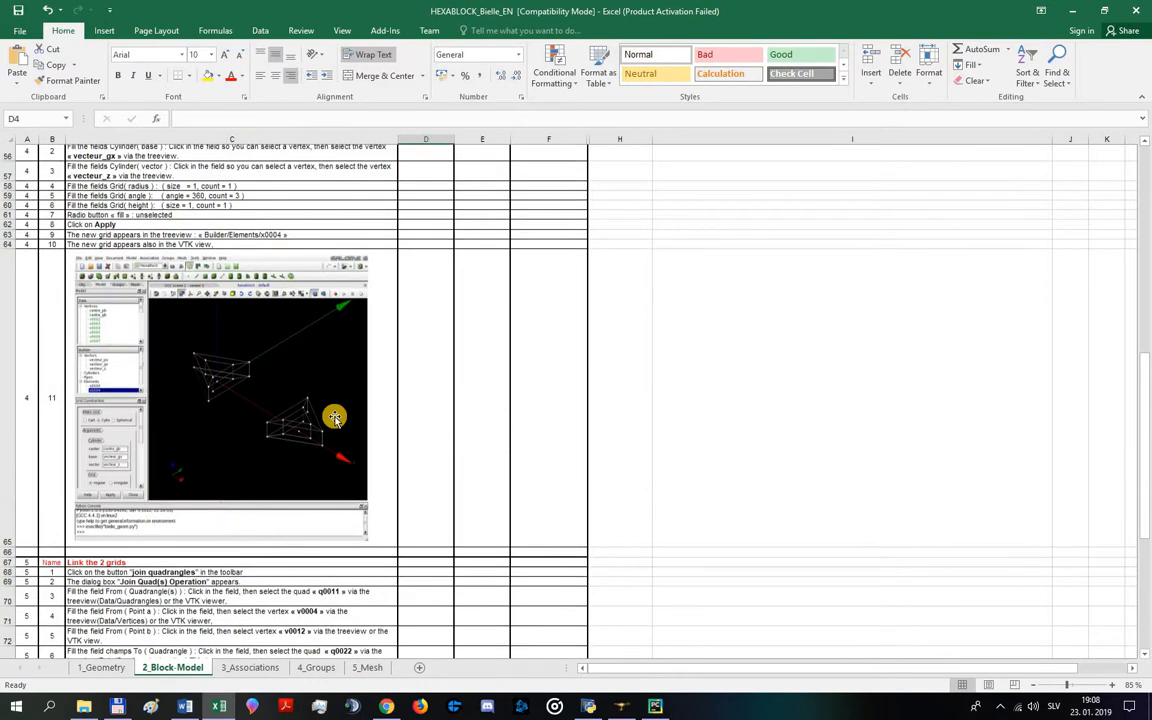
- Switch to SALOME and create the vertex centre_pb at x 0, y 0, z 0
click(630, 707)
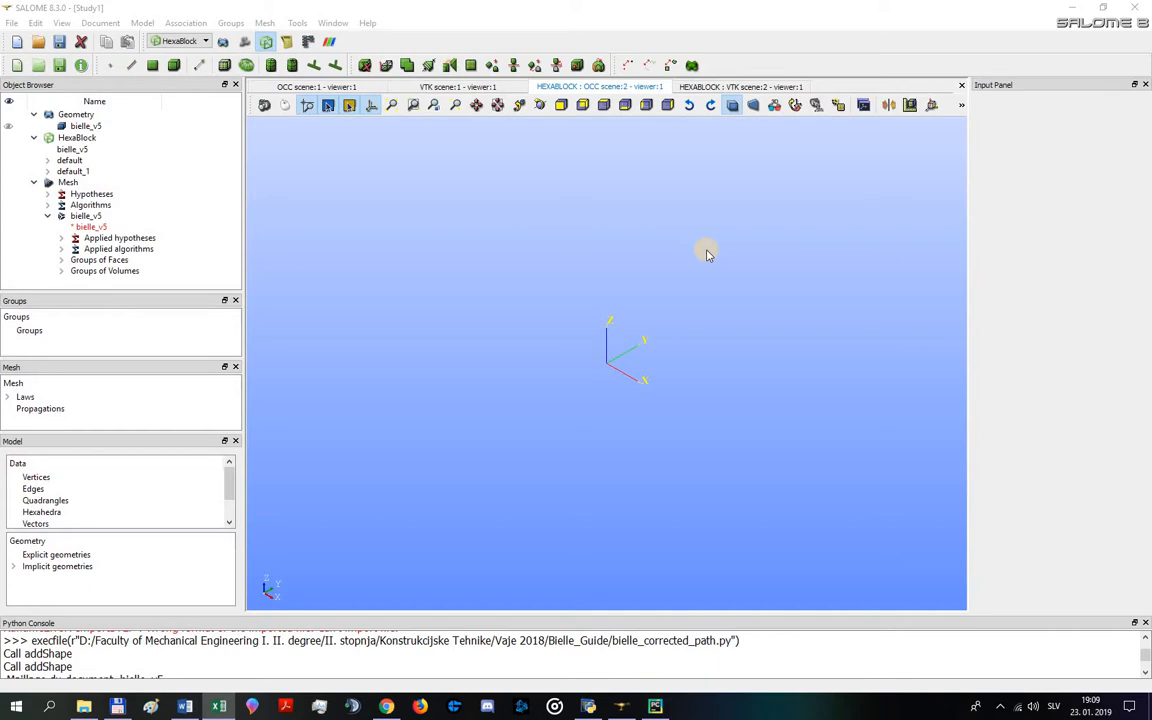
click(571, 27)
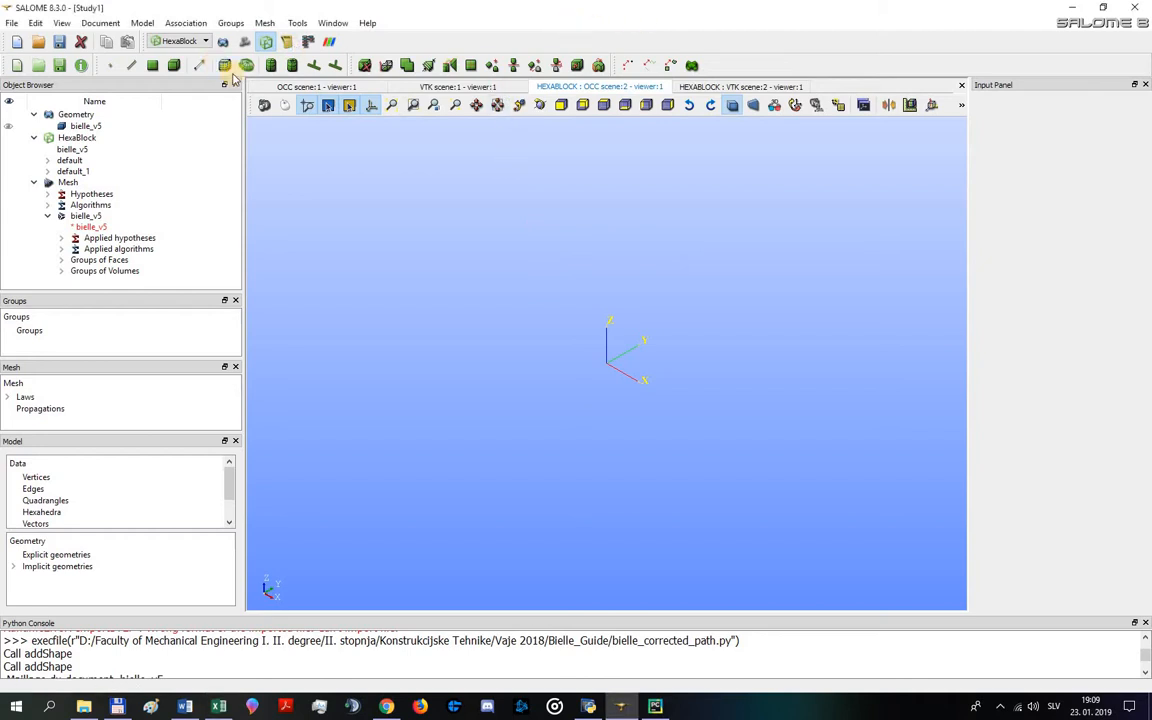
click(47, 216)
click(47, 216)
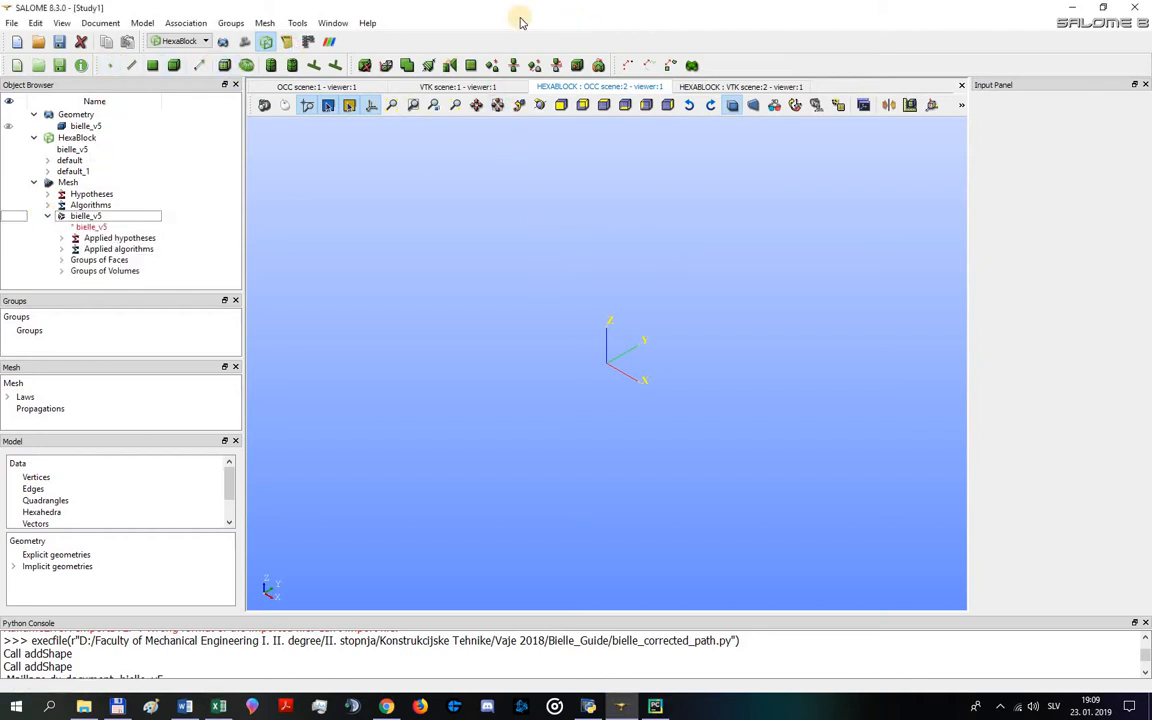
click(111, 66)
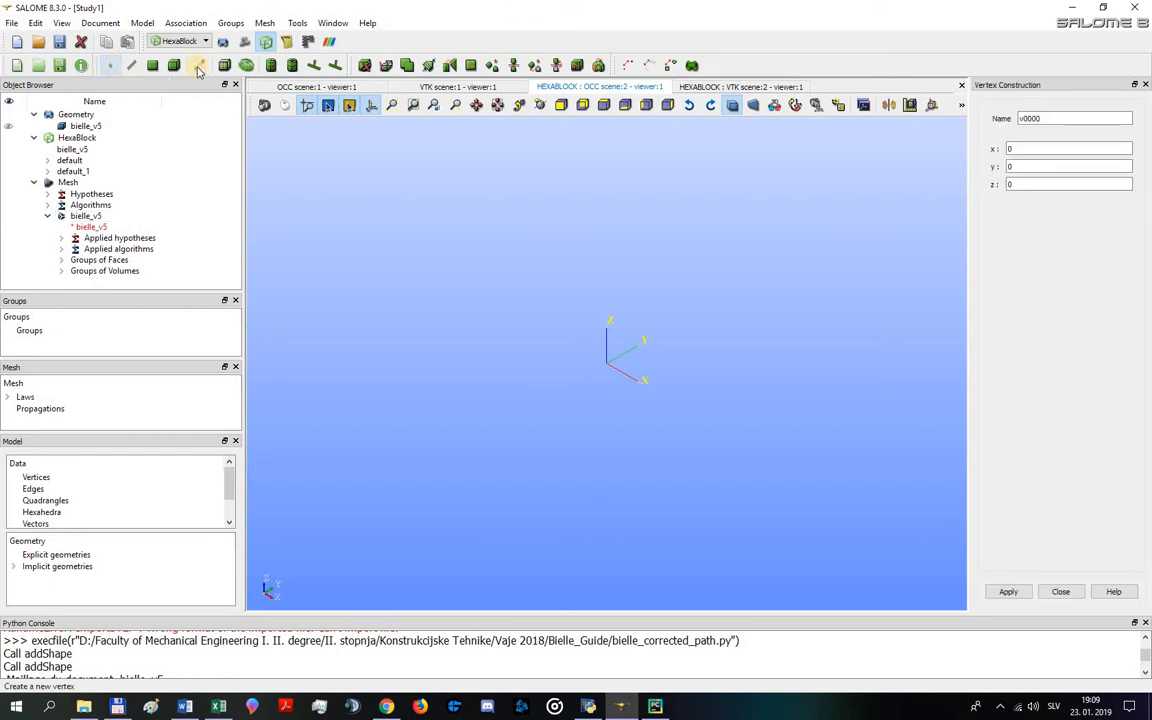
click(1064, 121)
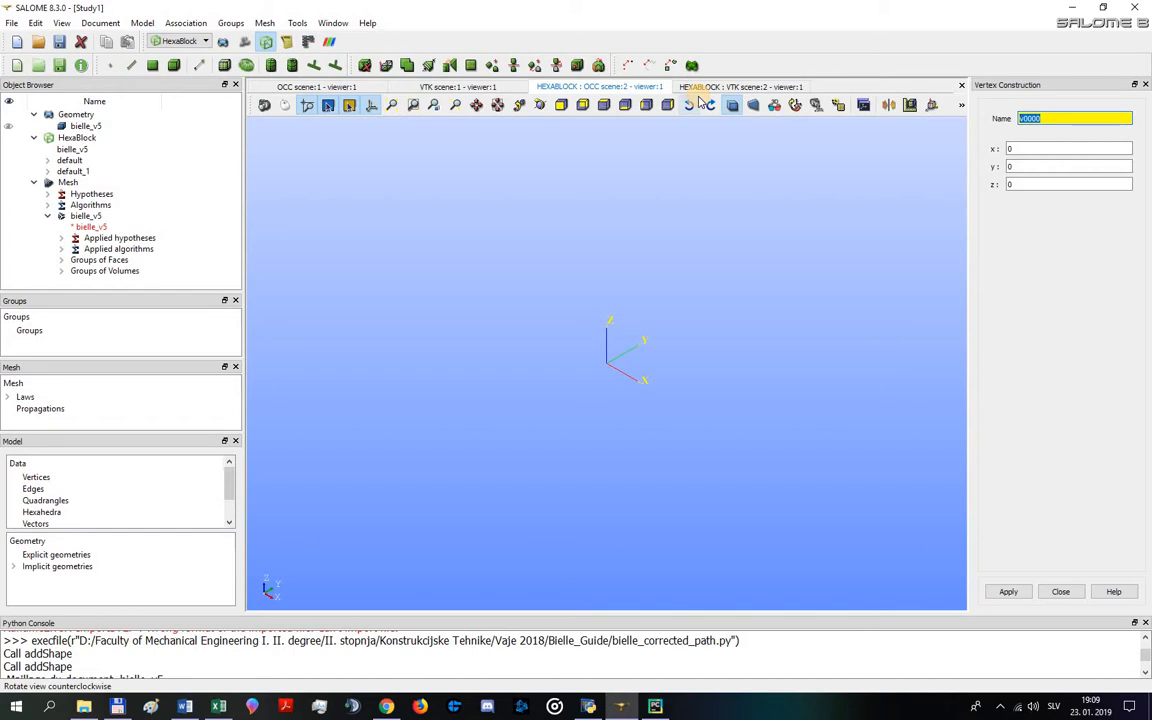
text(c)
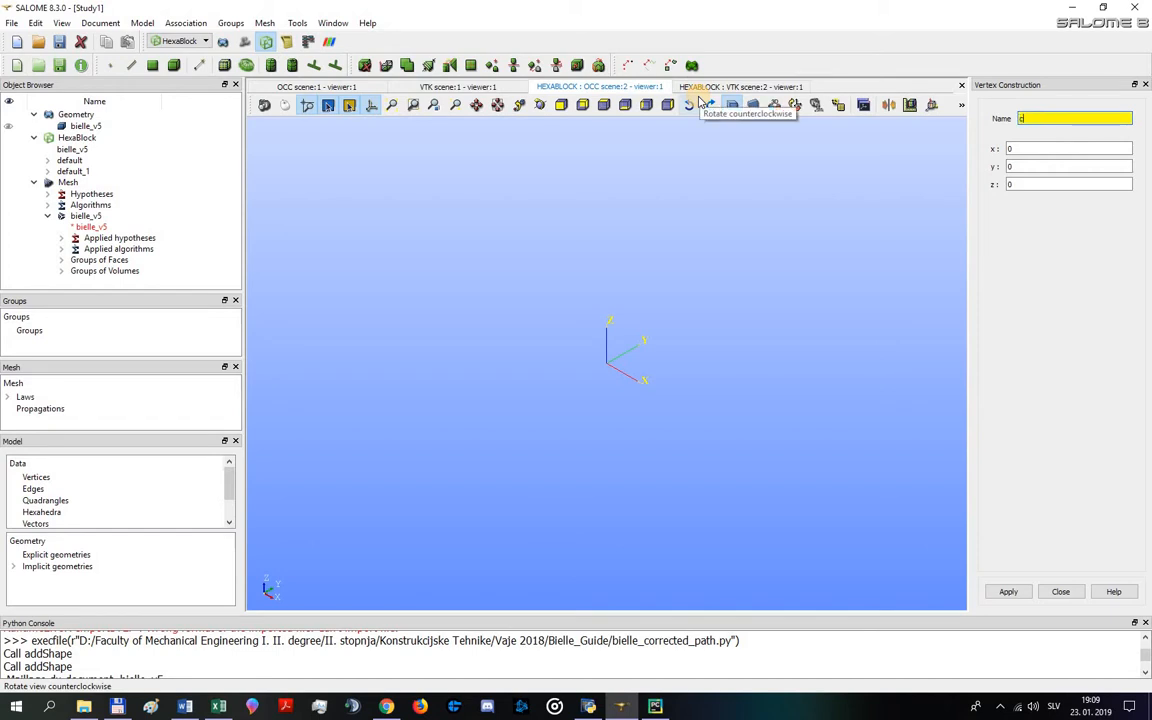
text(reate)
key(BackSpace)
key(BackSpace)
key(BackSpace)
key(BackSpace)
key(BackSpace)
key(BackSpace)
text(centre_pb)
click(1008, 593)
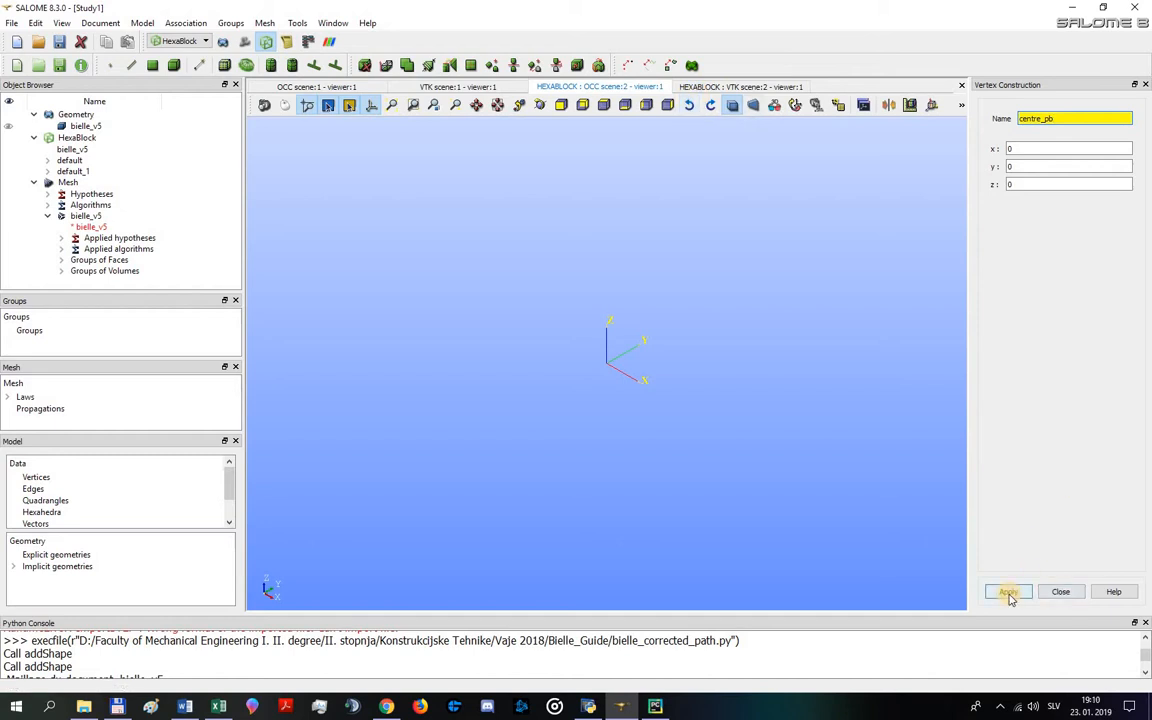
- Create the vertex centre_gb at x 7, y 0, z 0 and finish the vertex construction
click(1049, 118)
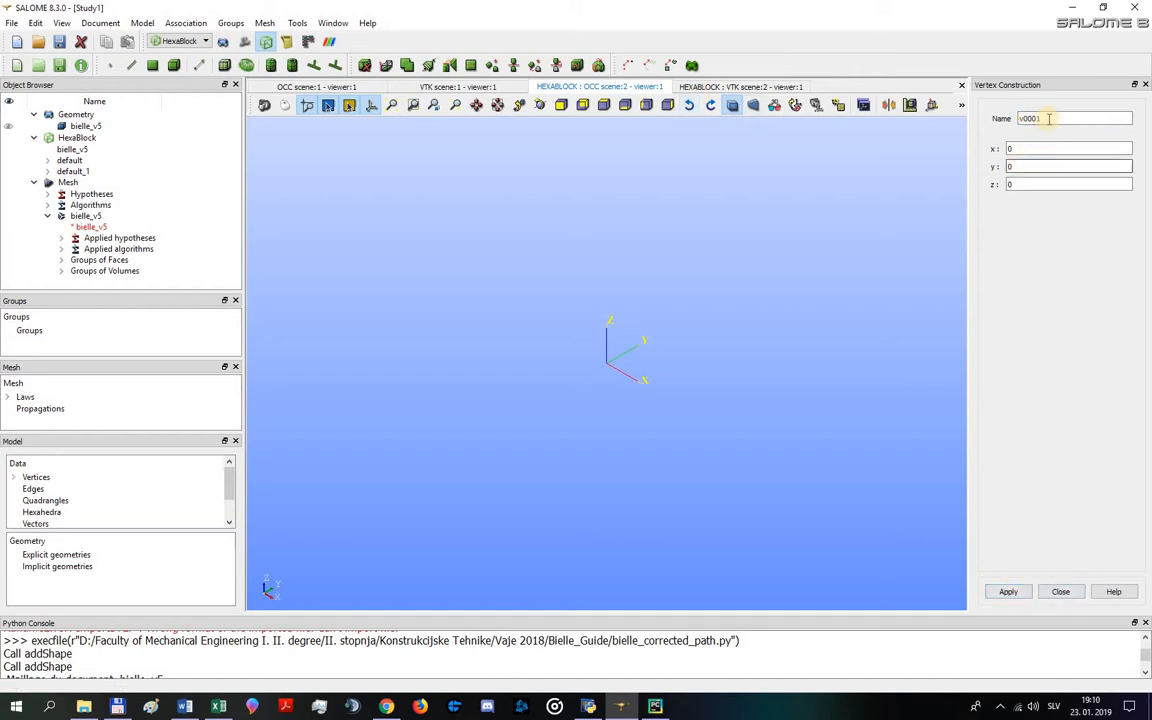
drag(1048, 118, 806, 123)
text(centre_gb)
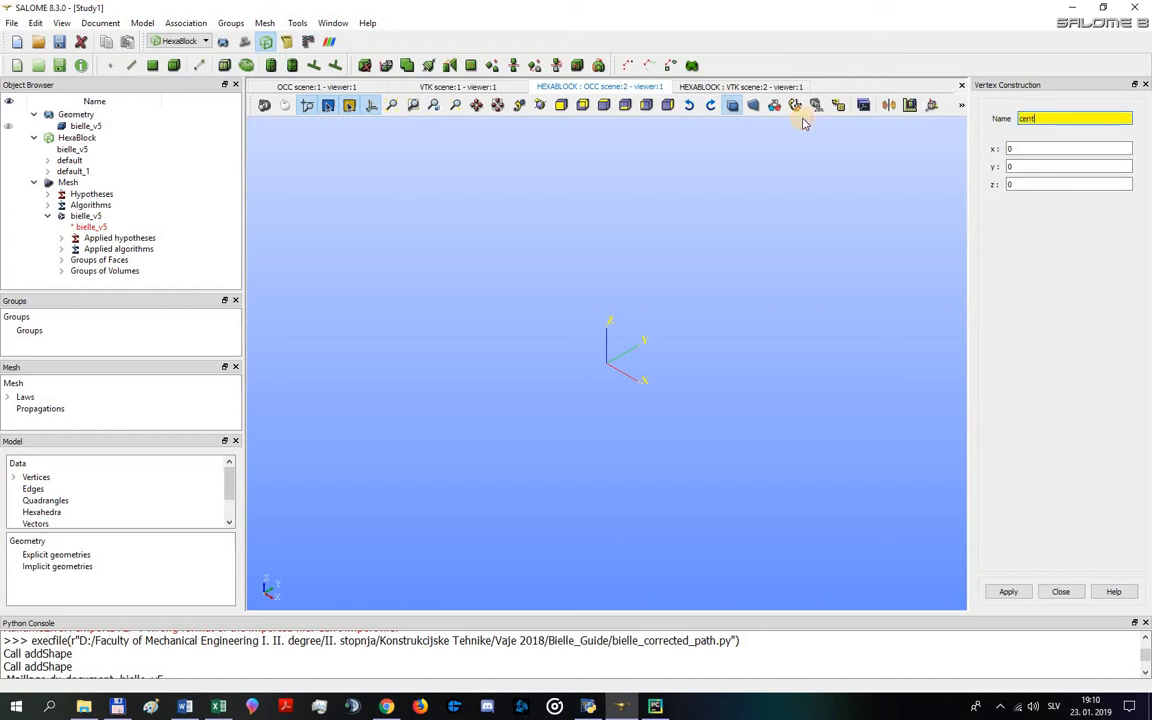
key(Tab)
key(Tab)
key(Tab)
key(Tab)
key(Return)
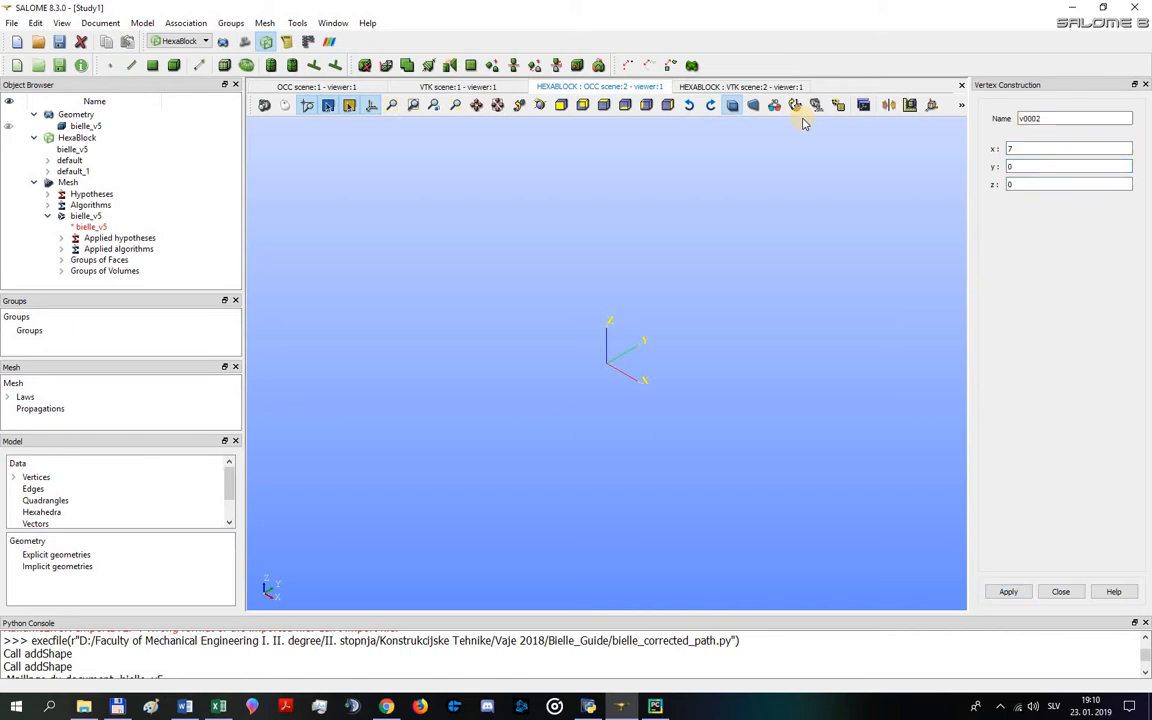
key(Tab)
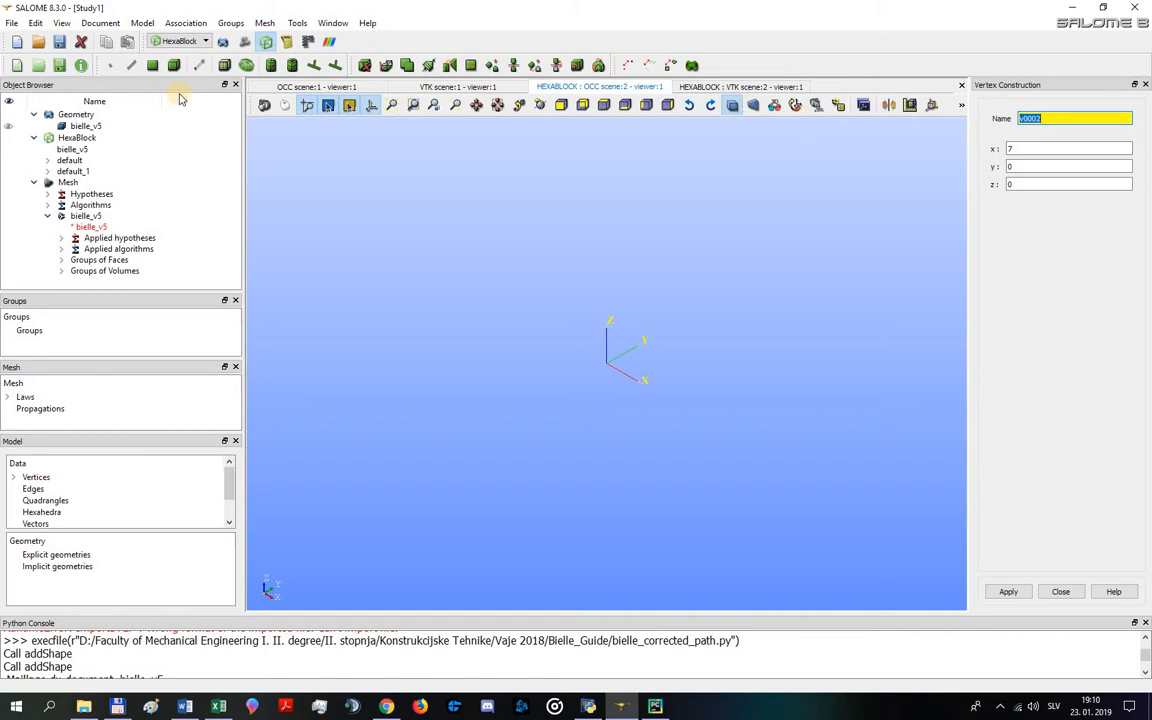
click(1062, 592)
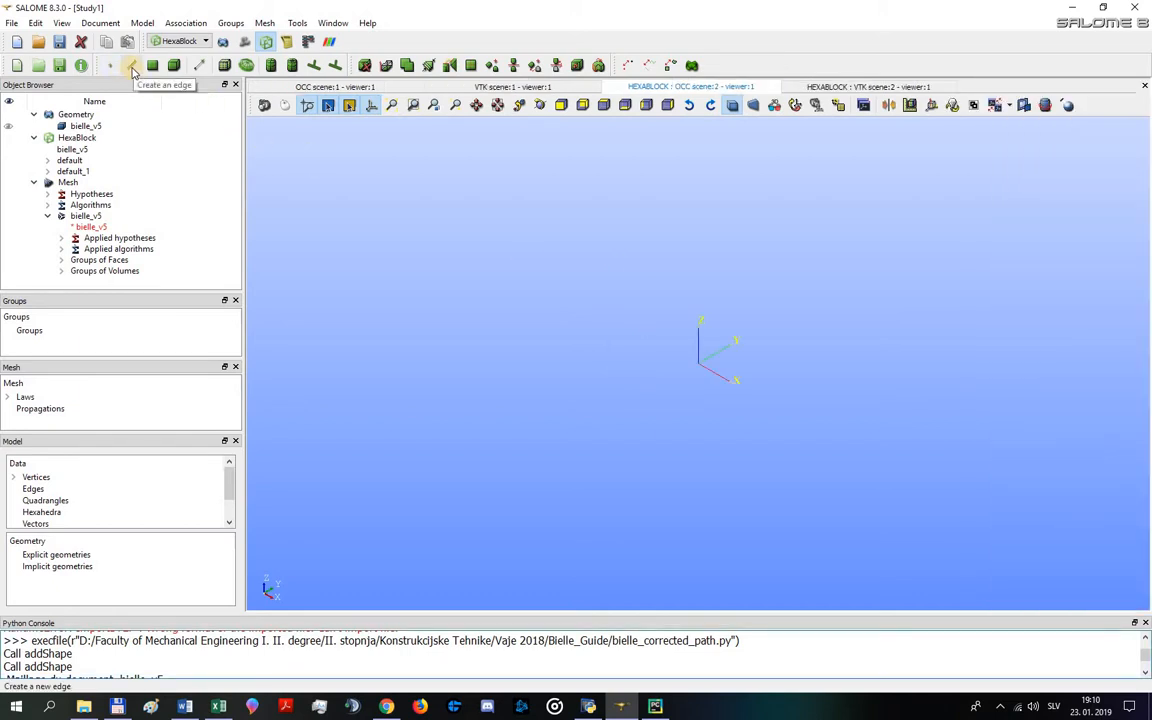
- Create the vector vecteur_px from components dx 0.5, dy 0.86, dz 0
click(196, 66)
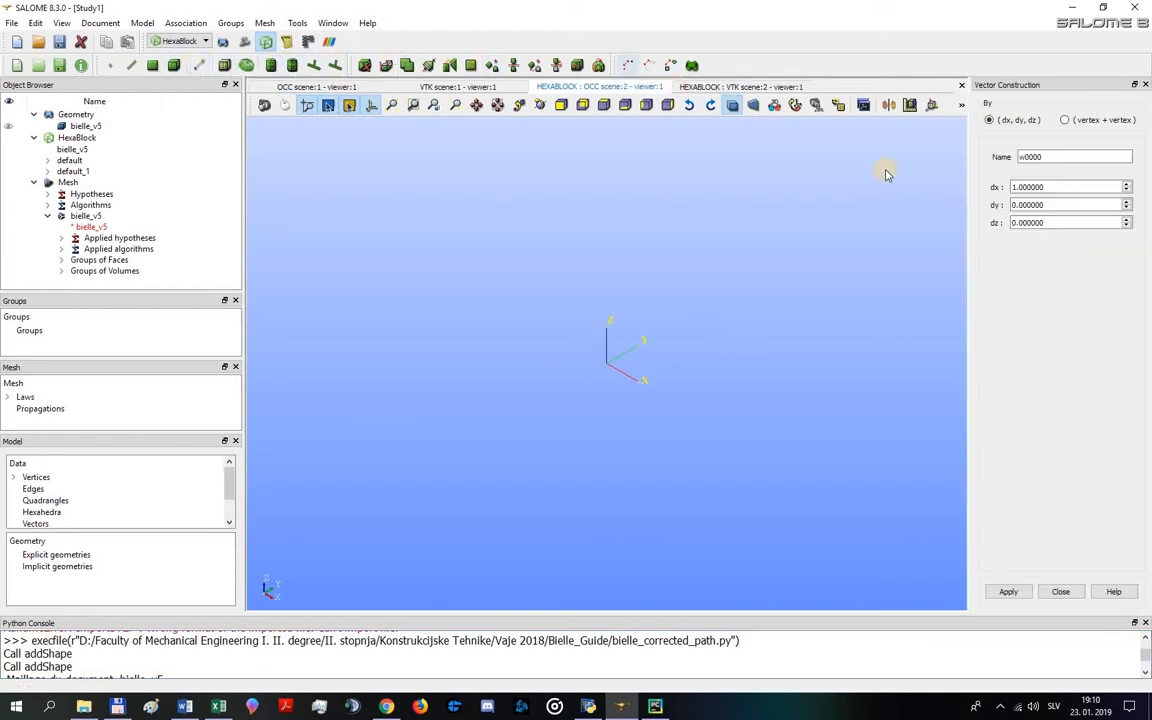
double_click(1054, 157)
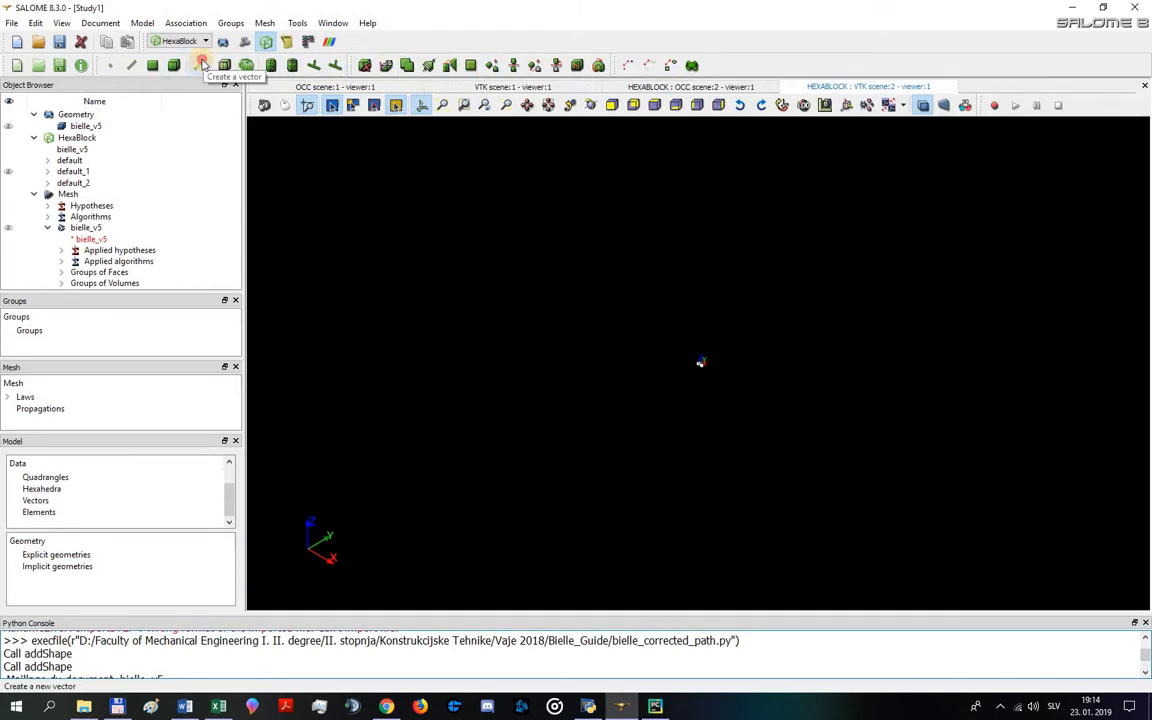
click(200, 65)
click(901, 161)
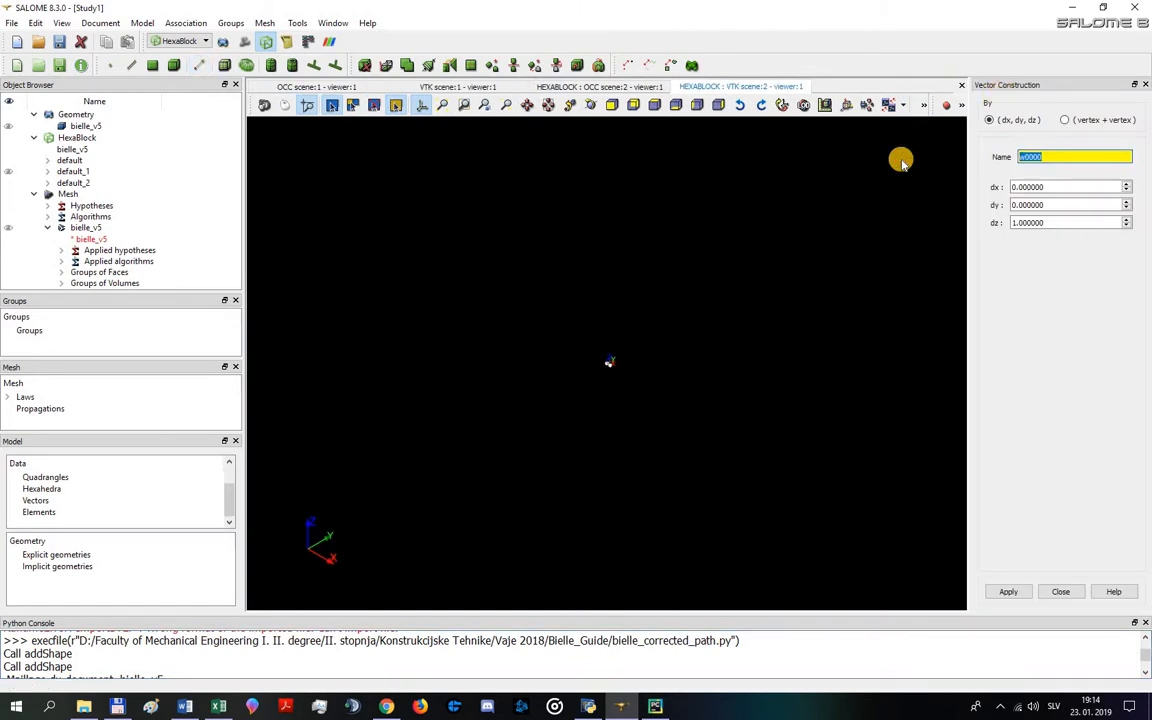
text(vecteur_px)
key(Tab)
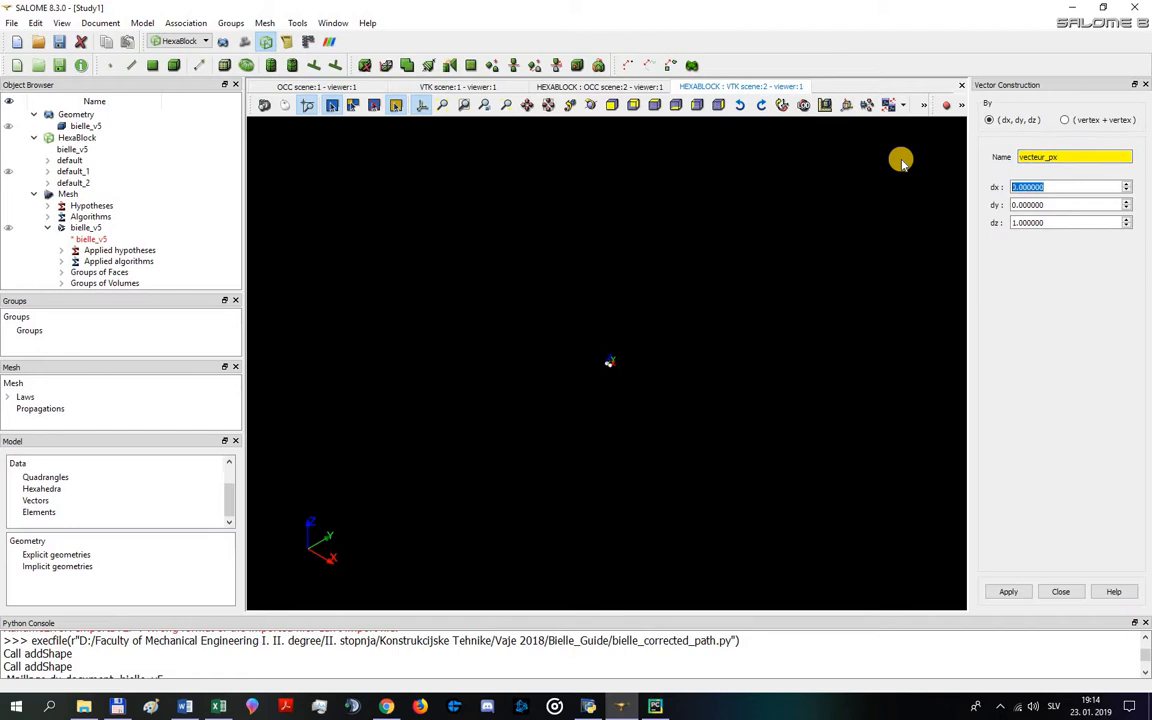
text(0.5)
key(Tab)
text(0.)
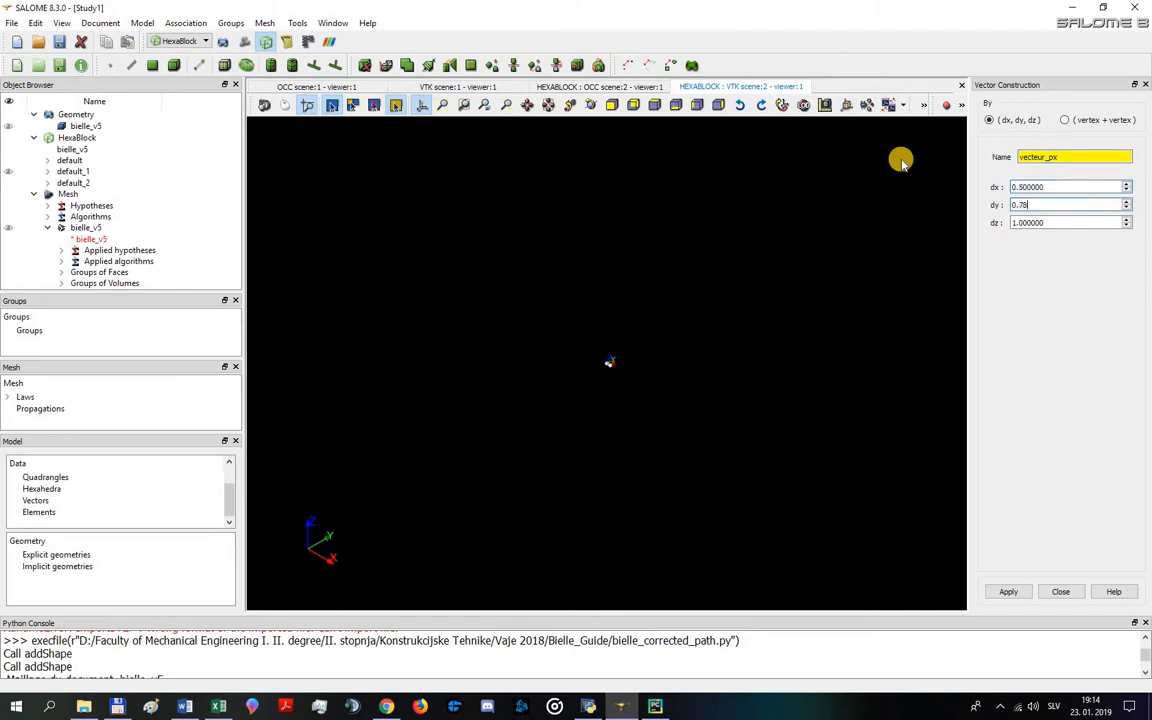
text(86)
key(Tab)
text(0)
key(Tab)
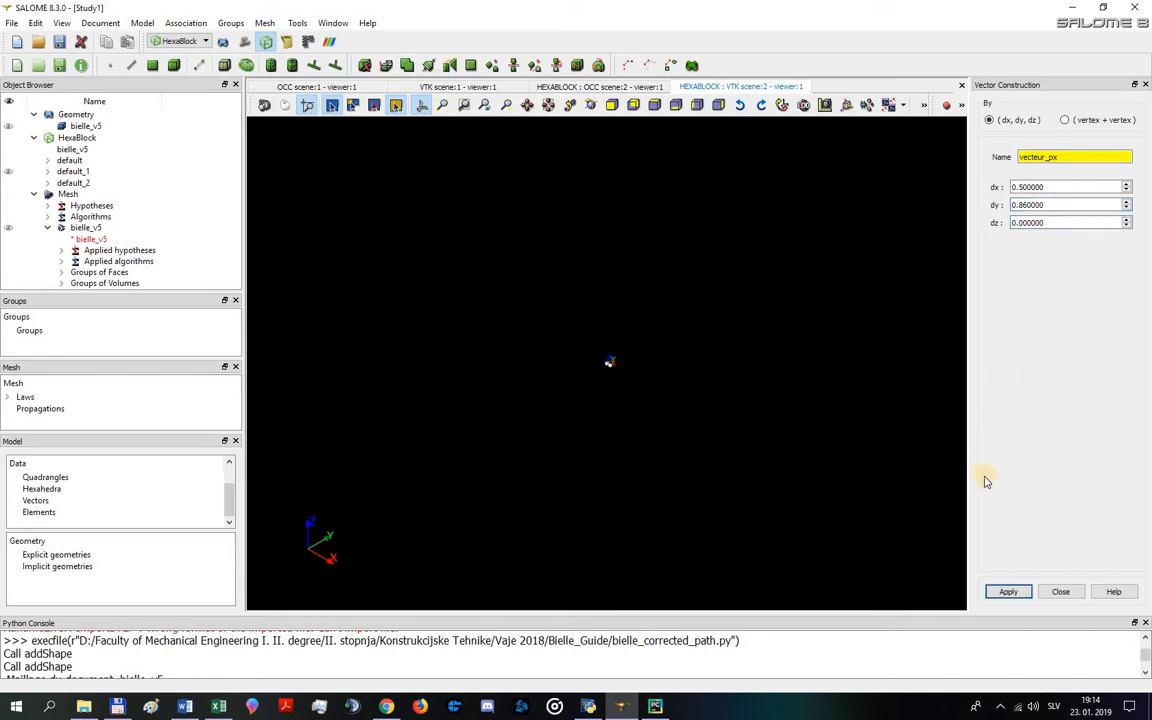
click(1008, 592)
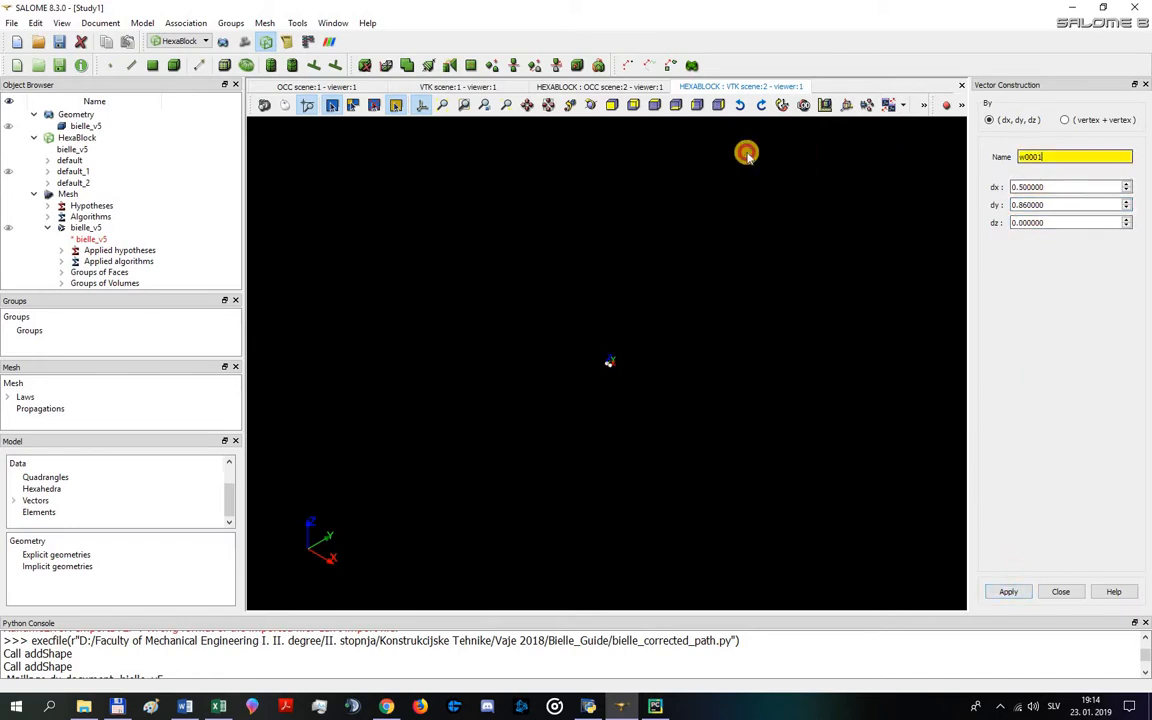
- Create the vector vecteur_gx with dx 1, dy 0, dz 0
text(vecteur_gz)
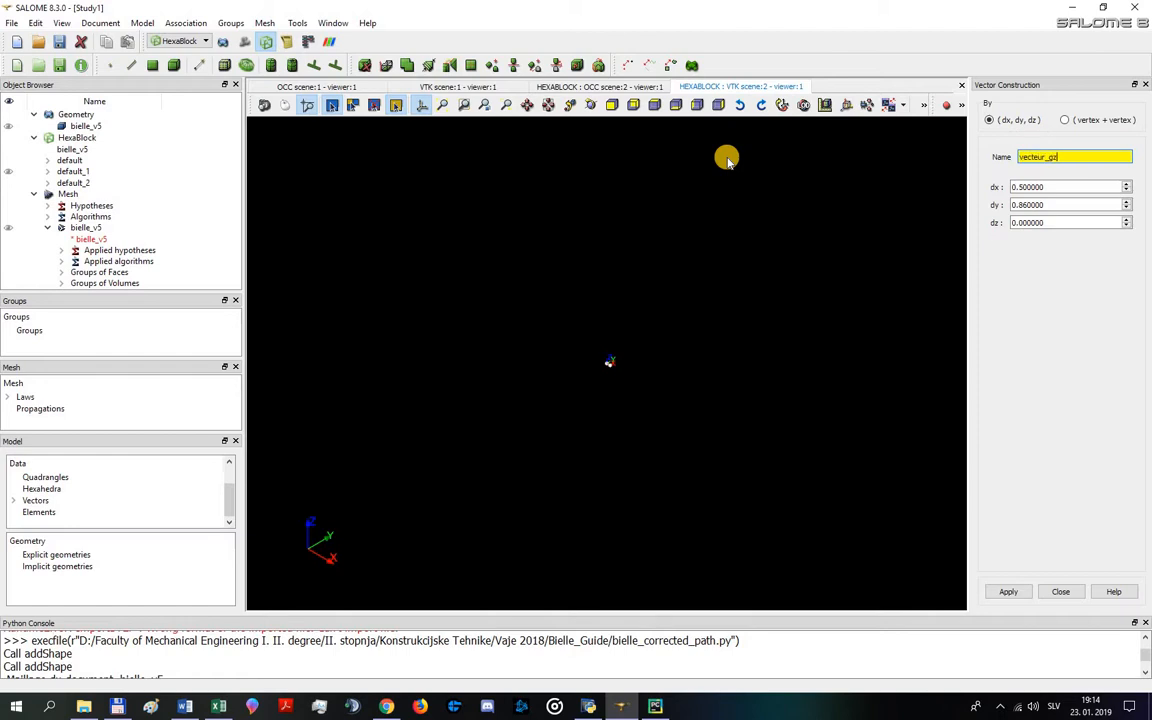
key(Tab)
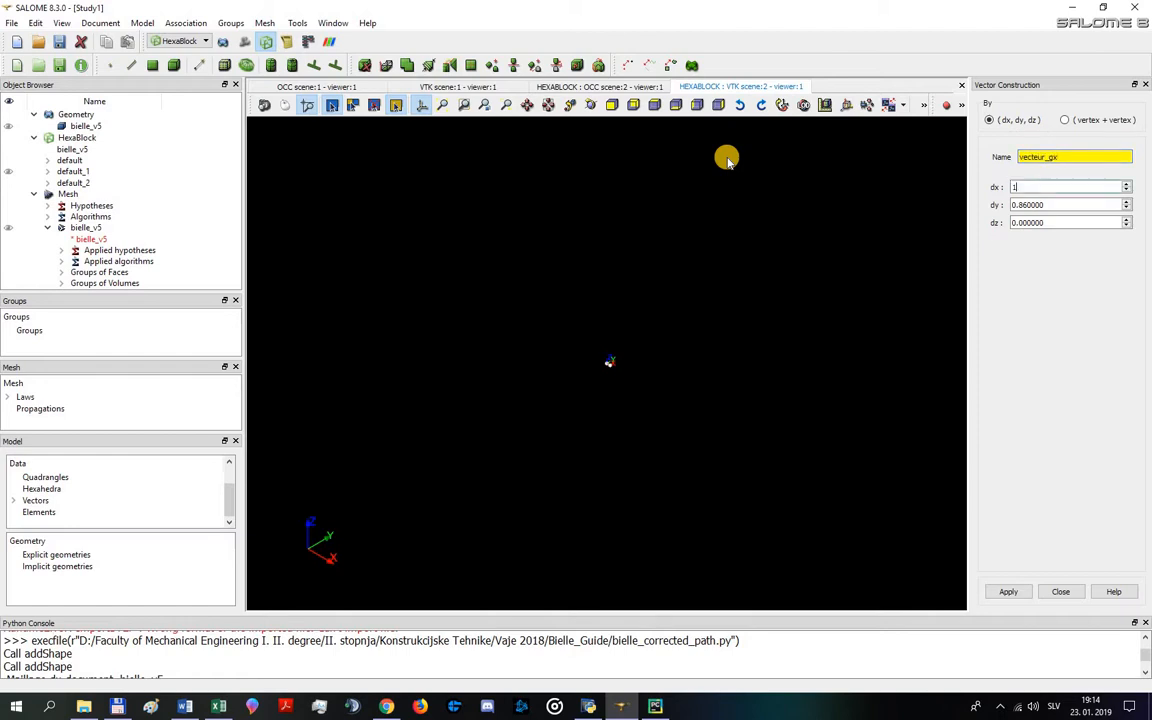
text(1)
key(Tab)
text(0)
key(Tab)
text(0)
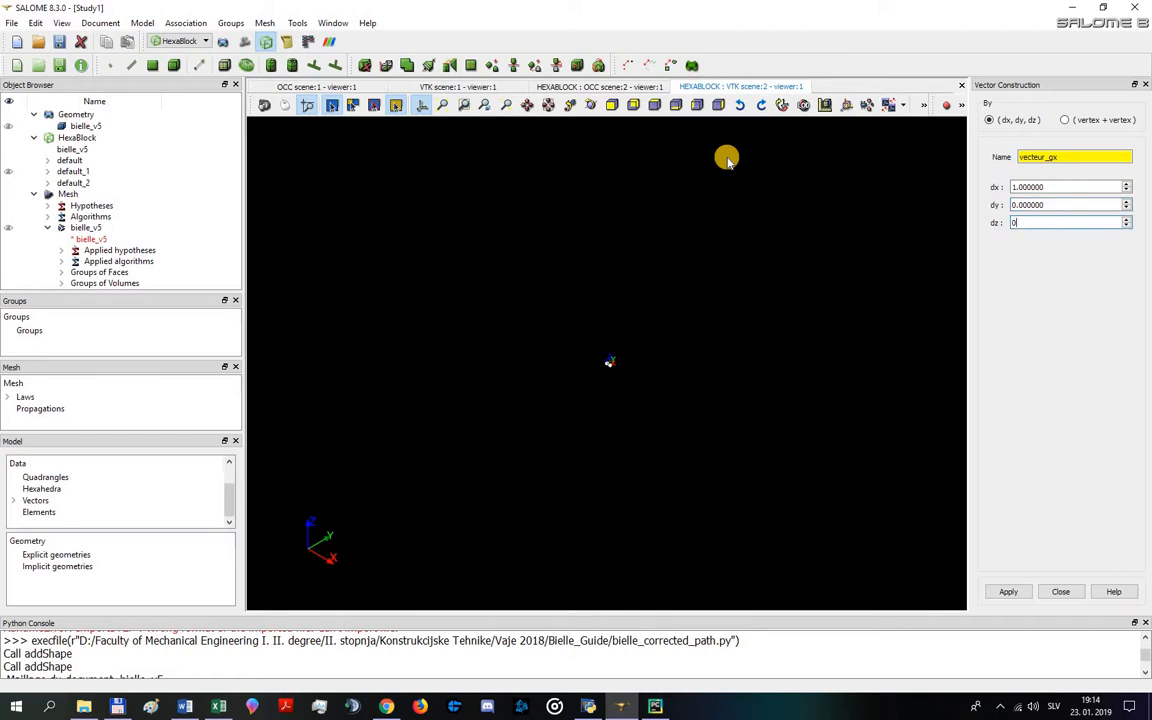
key(Tab)
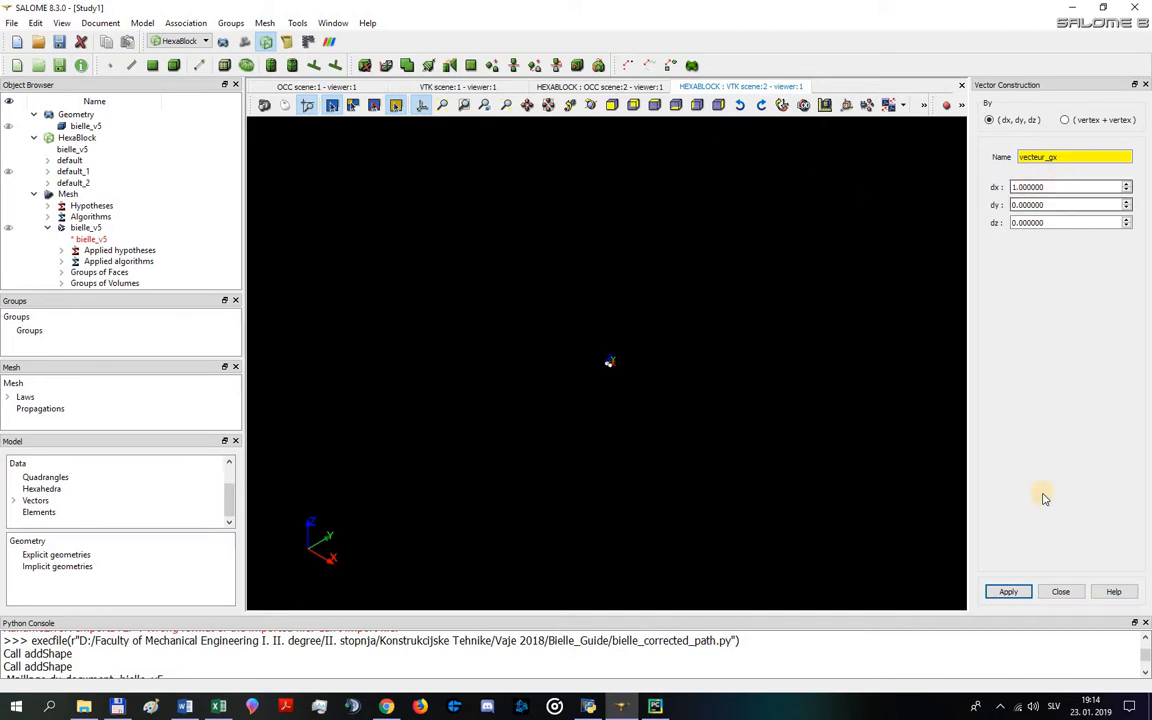
click(1012, 590)
- Create the vector vecteur_z with dx 0, dy 0, dz 1
drag(1048, 158, 946, 144)
text(v)
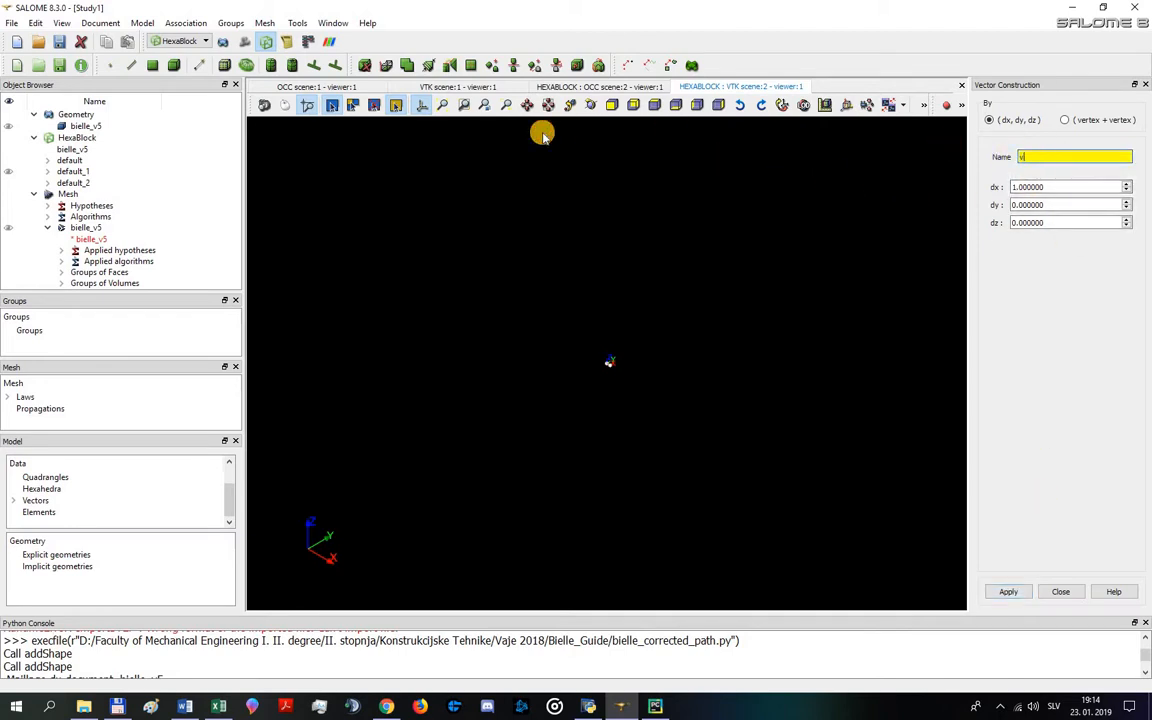
text(ecteur_z)
key(Tab)
text(0)
key(Tab)
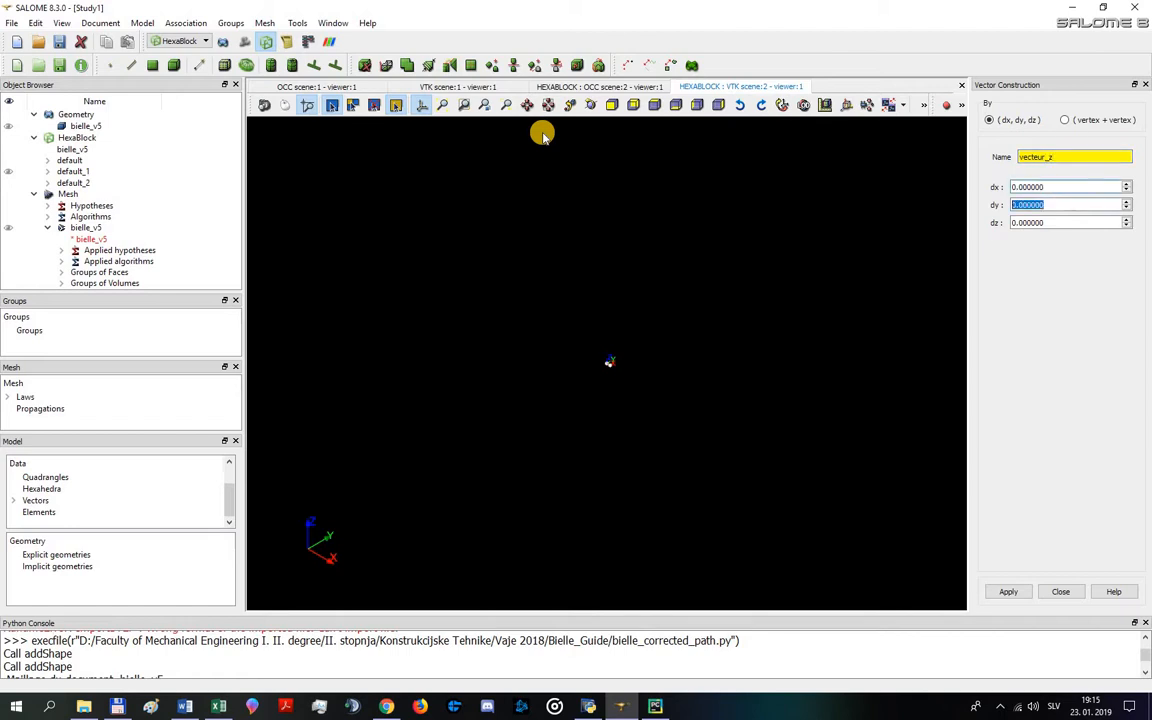
text(0)
key(Tab)
text(1)
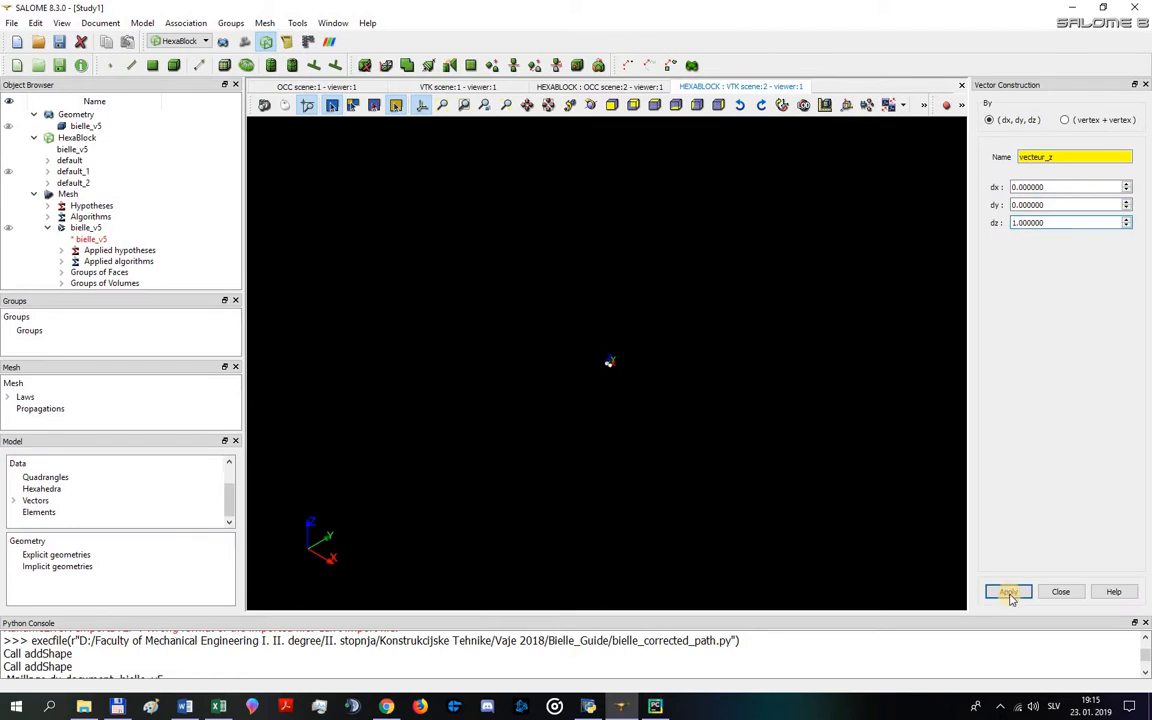
click(1008, 592)
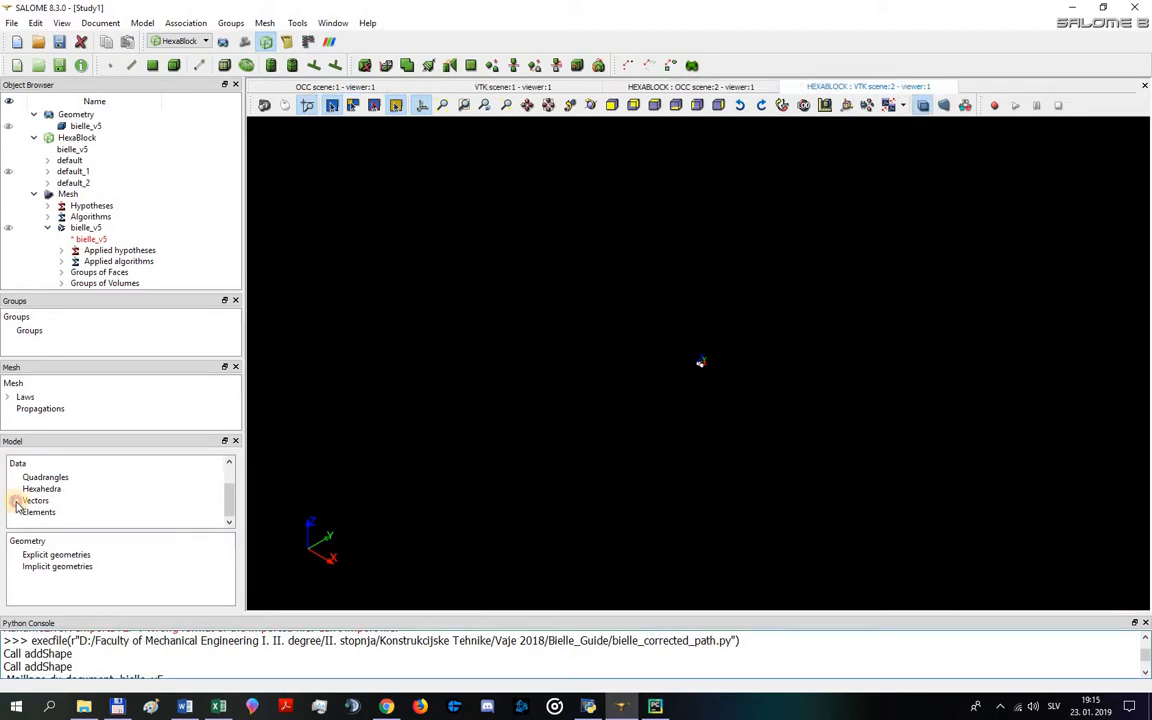
- Start a uniform pipe construction with origin centre_pb, axis vecteur_z and base vecteur_px
click(16, 505)
scroll(70, 472, up, 2)
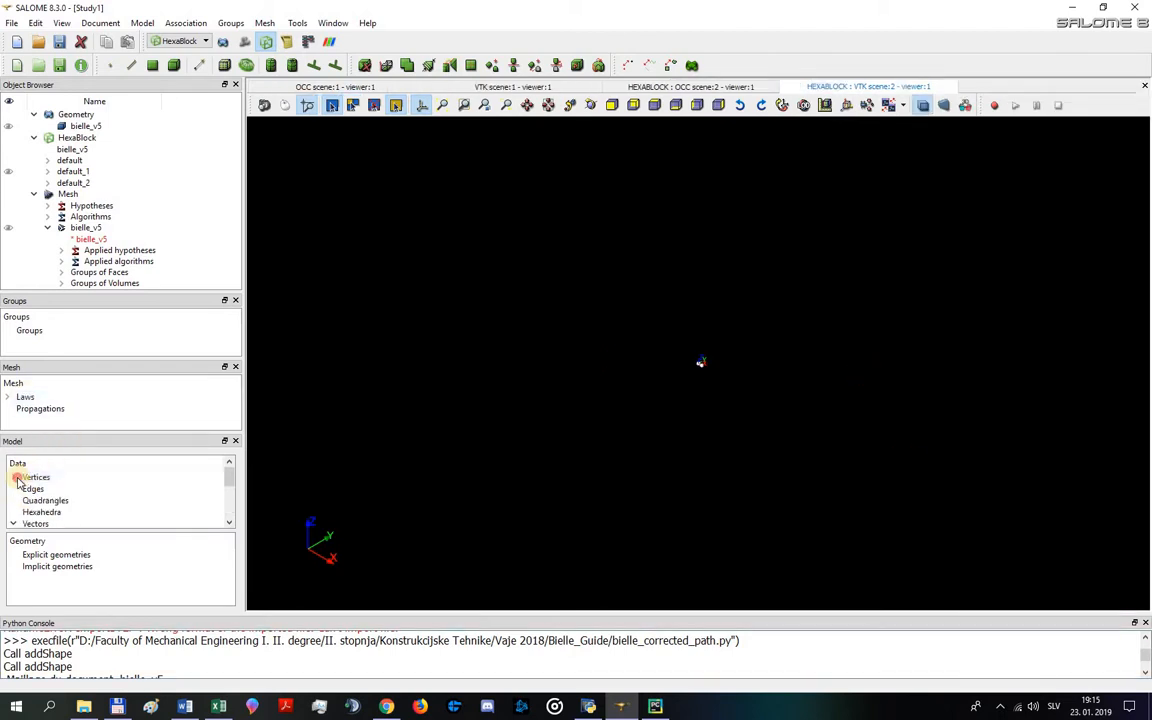
scroll(103, 480, down, 4)
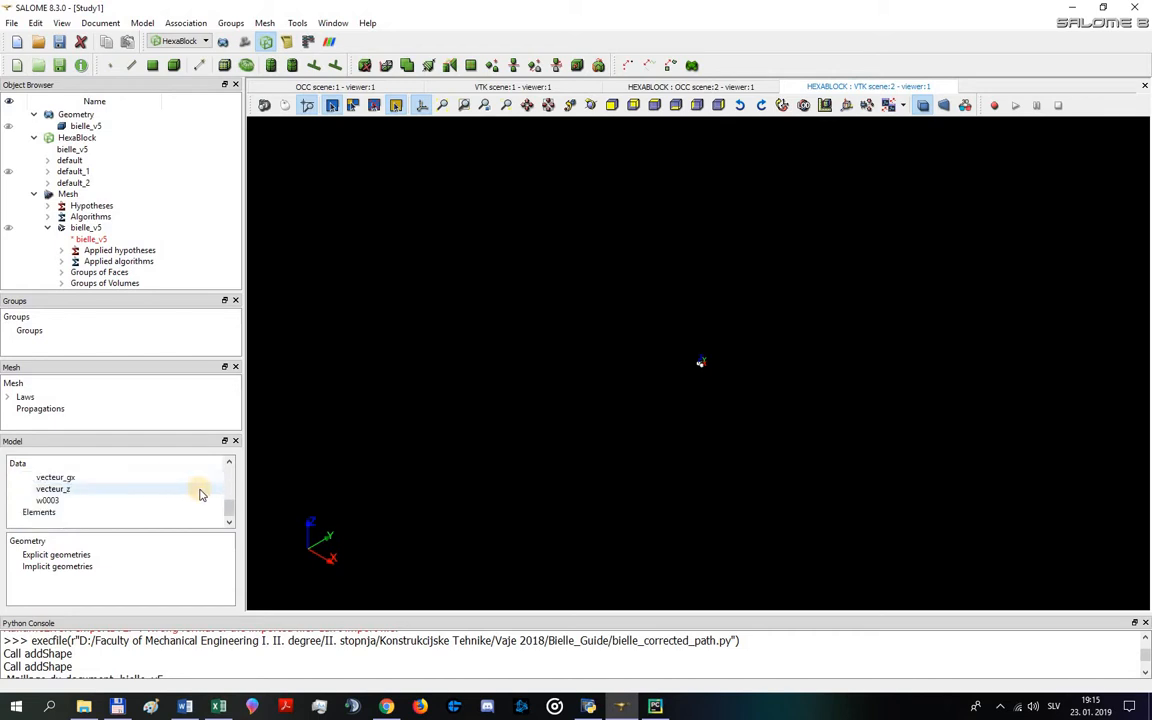
scroll(205, 488, up, 2)
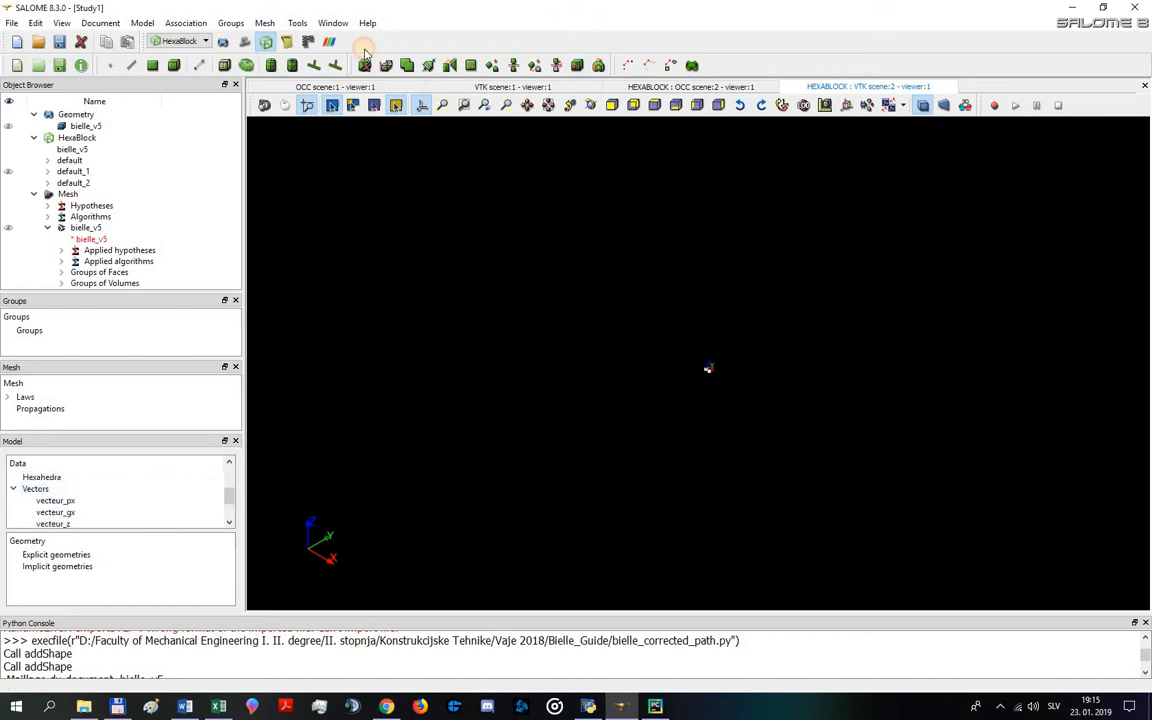
scroll(684, 363, up, 9)
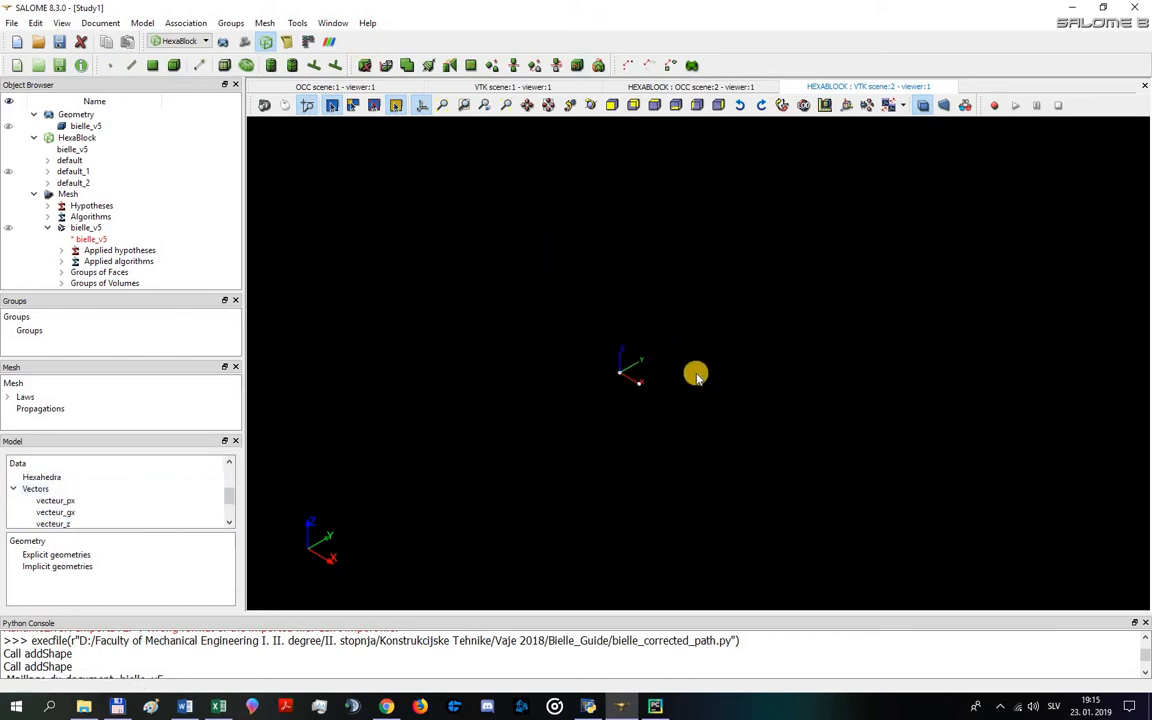
scroll(696, 376, up, 4)
click(292, 67)
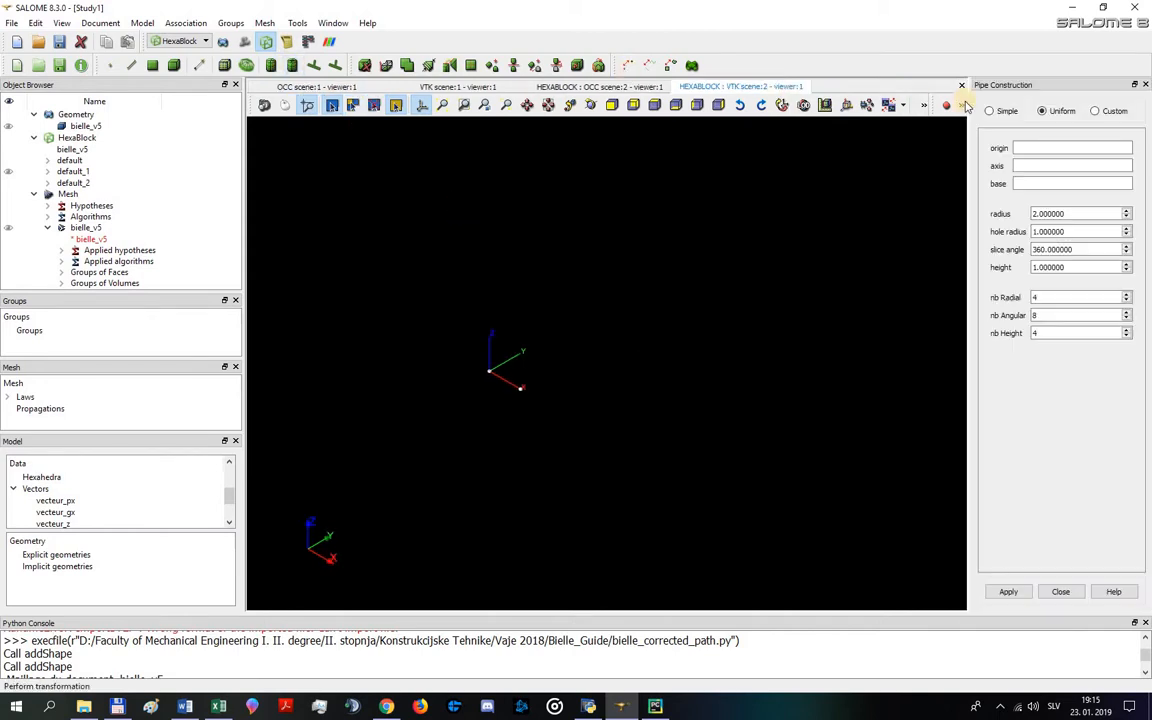
click(1050, 153)
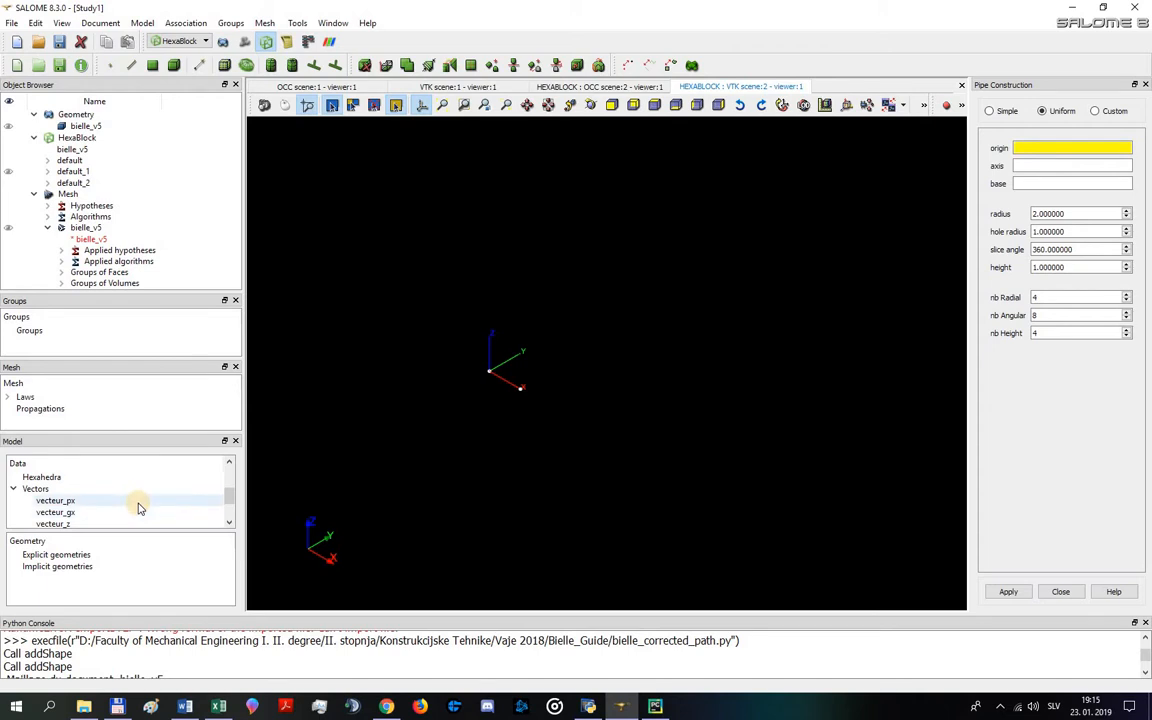
scroll(110, 495, up, 2)
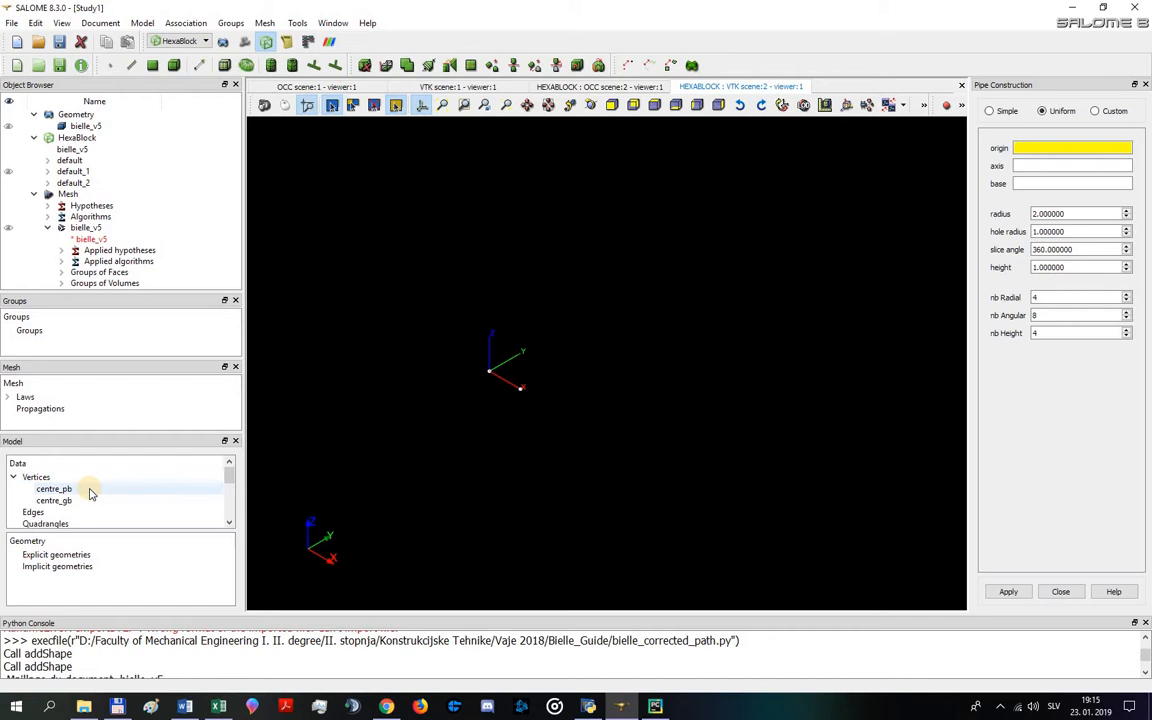
click(88, 491)
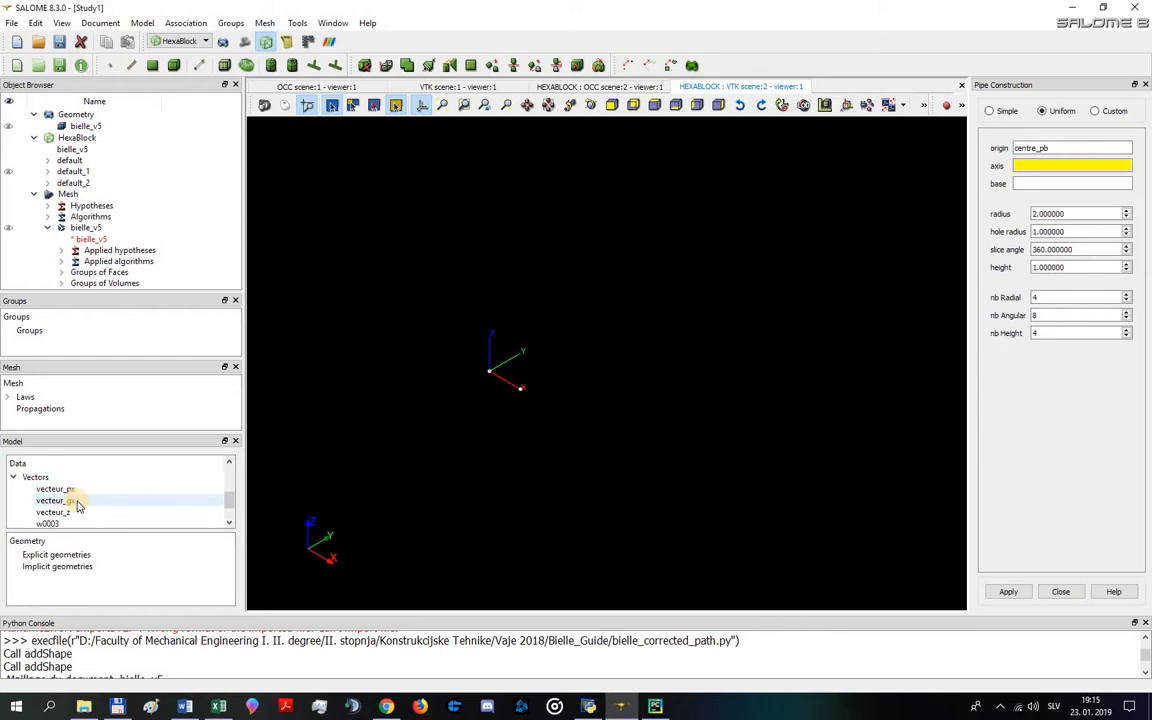
click(70, 514)
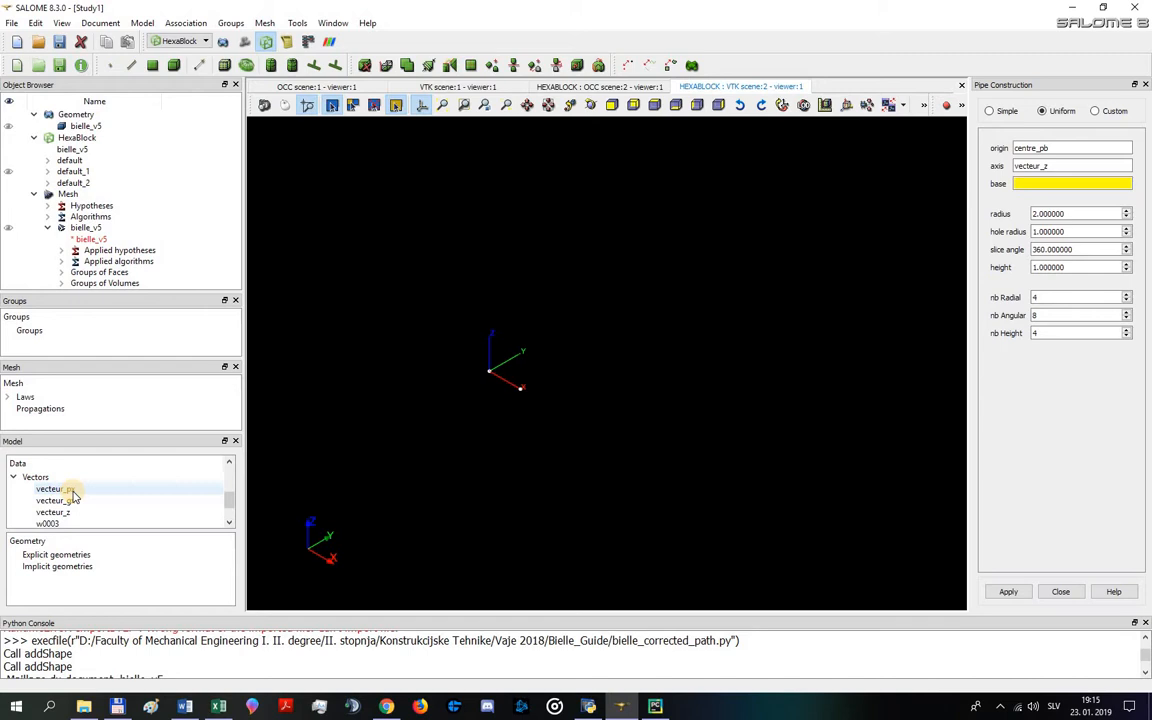
click(70, 490)
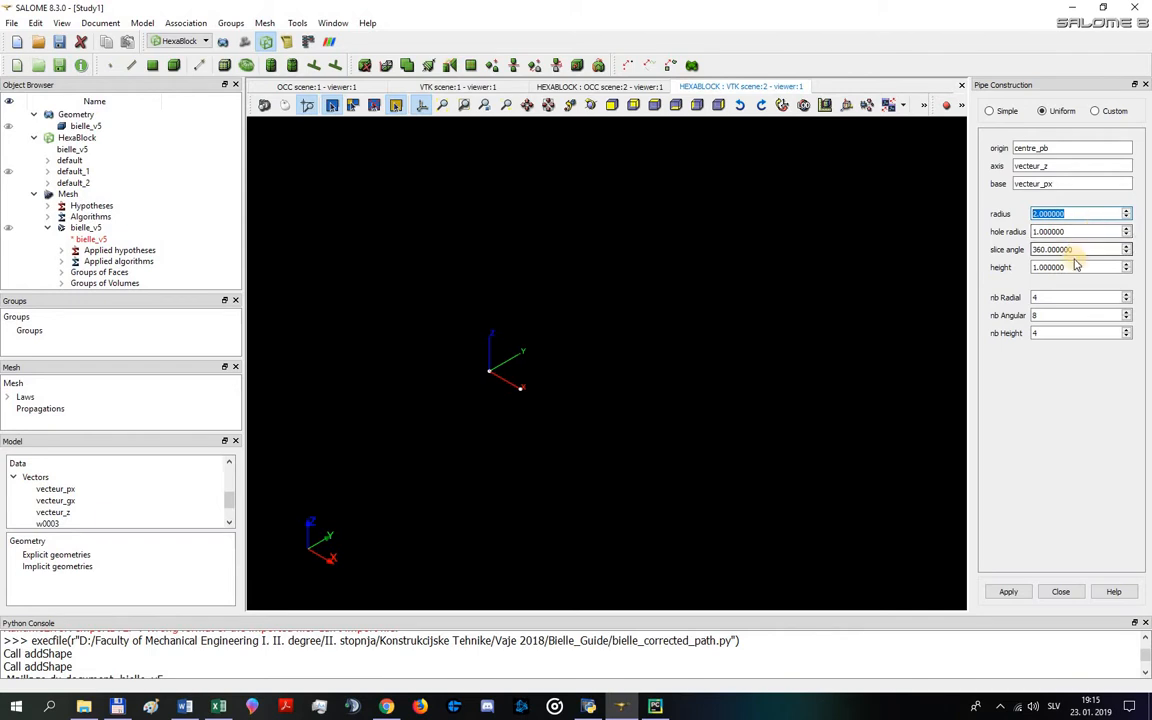
- Set the pipe's divisions to 1 radial, 3 angular and 1 in height
drag(1046, 297, 1011, 321)
text(13)
text(1)
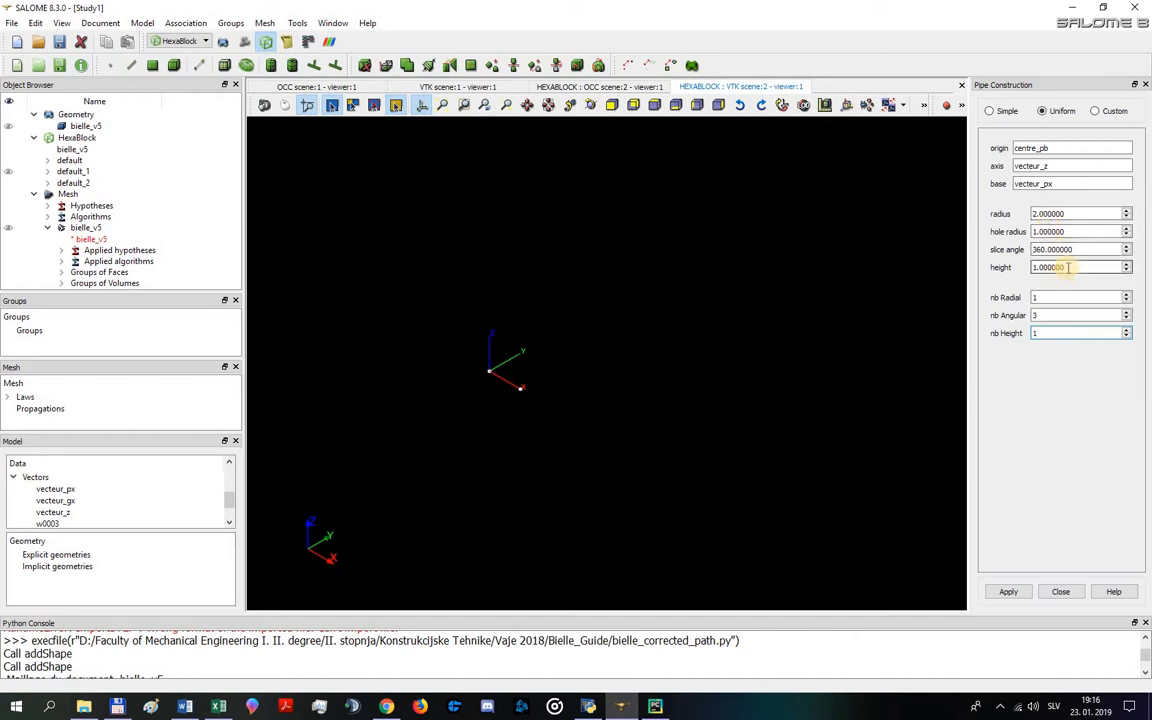
click(12, 23)
click(23, 27)
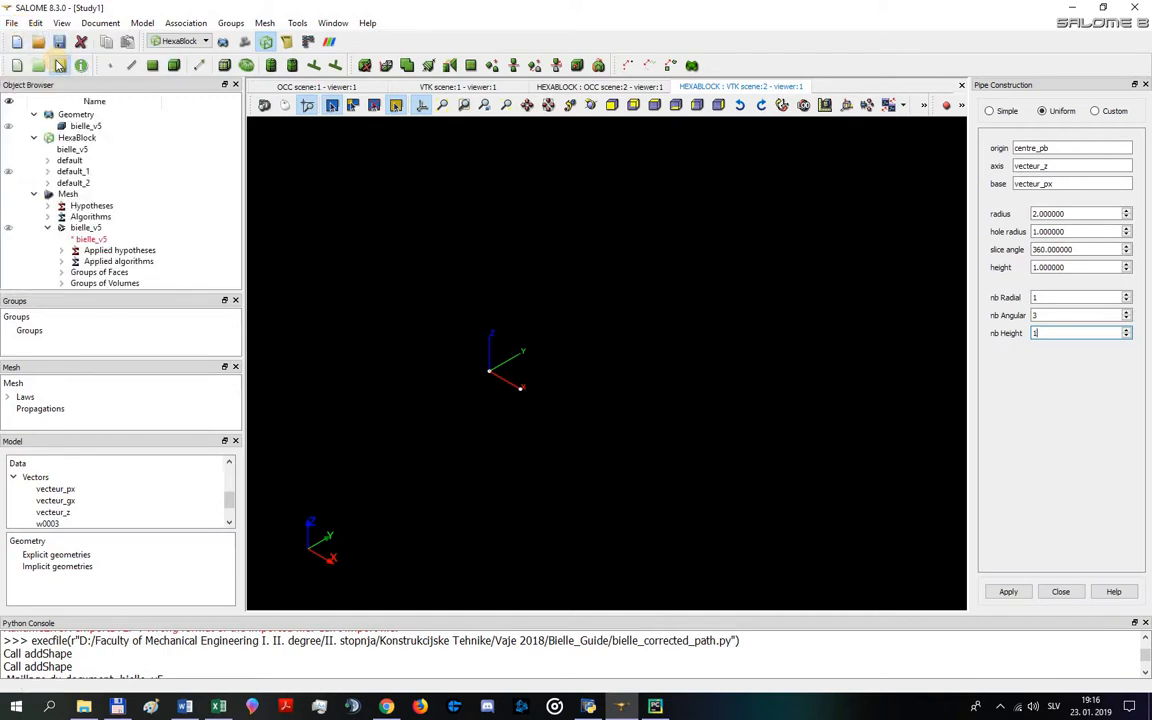
click(59, 65)
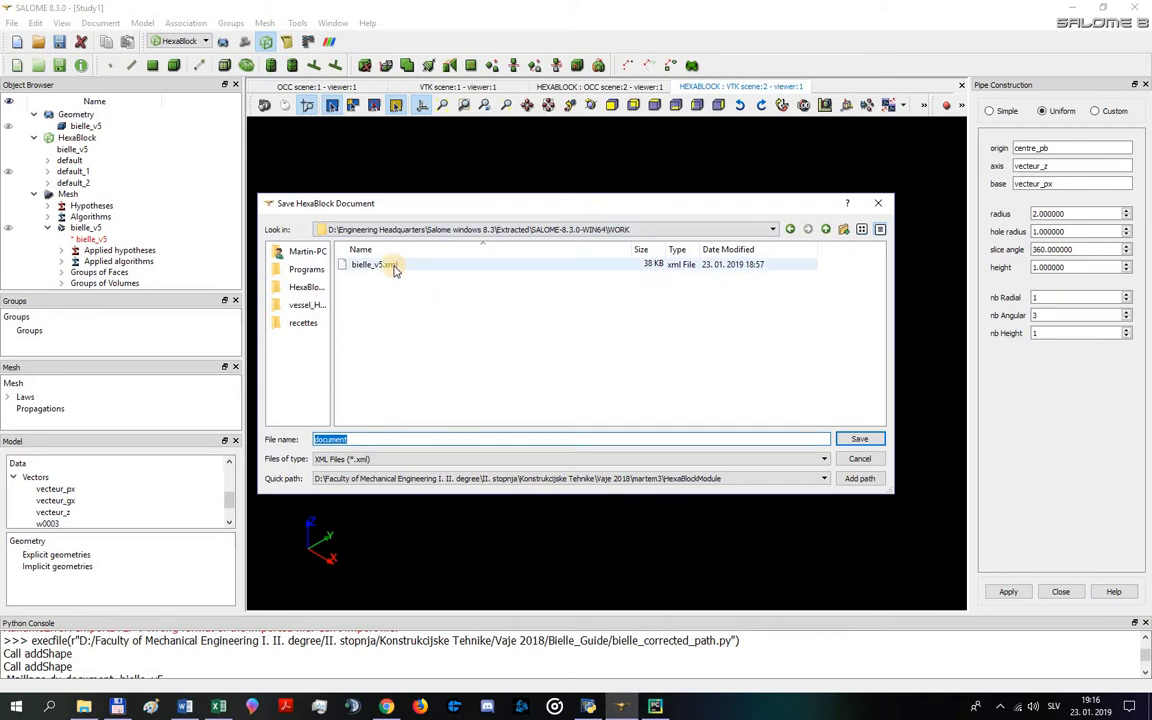
text(bielle_)
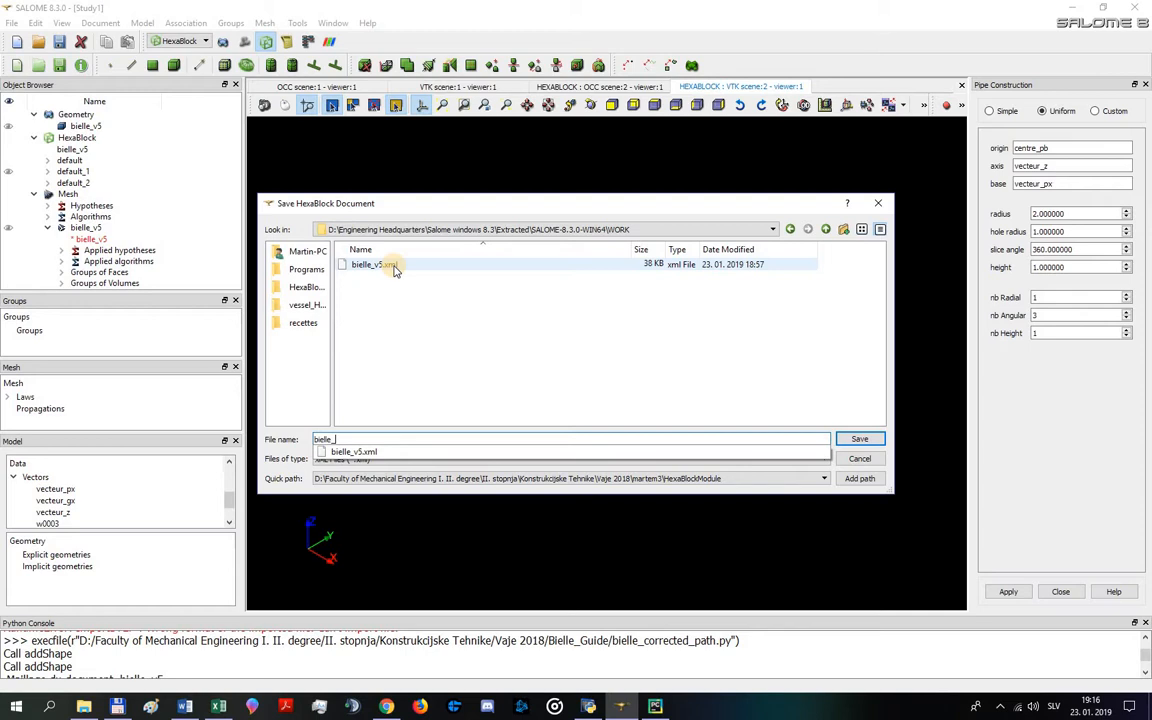
click(842, 456)
click(842, 456)
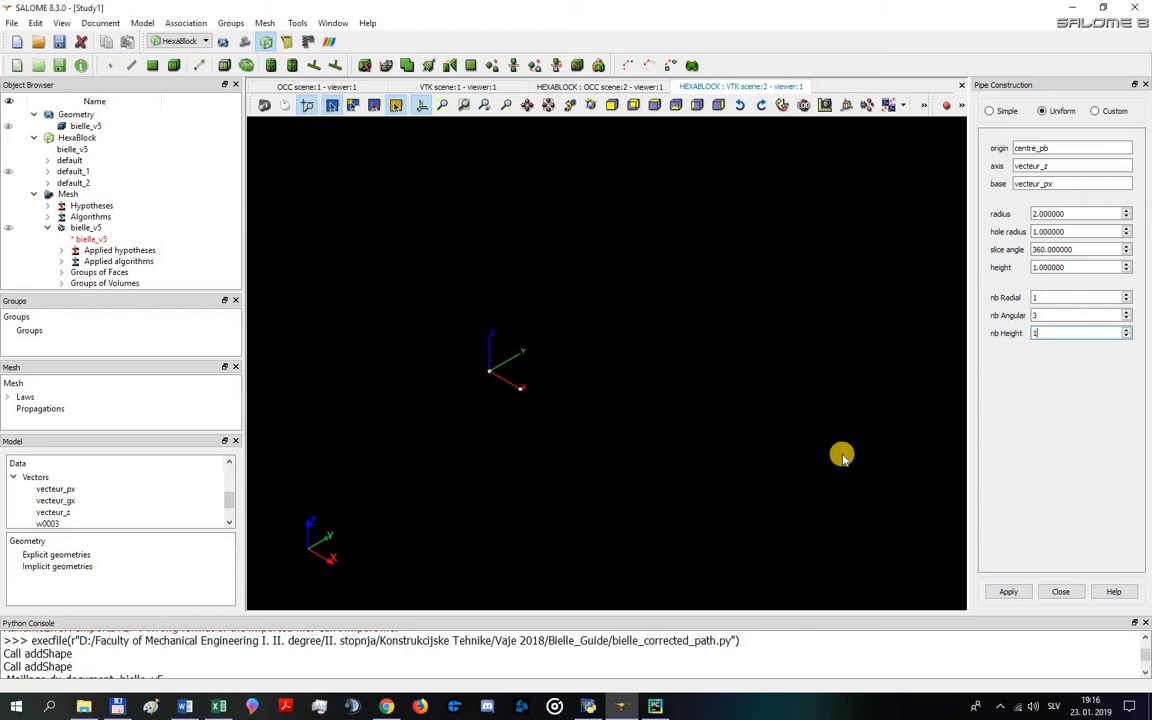
- Create the pipe around centre_pb with radius 2, hole radius 1, slice angle 360 and height 1, and finish the construction
click(1010, 593)
scroll(514, 276, up, 3)
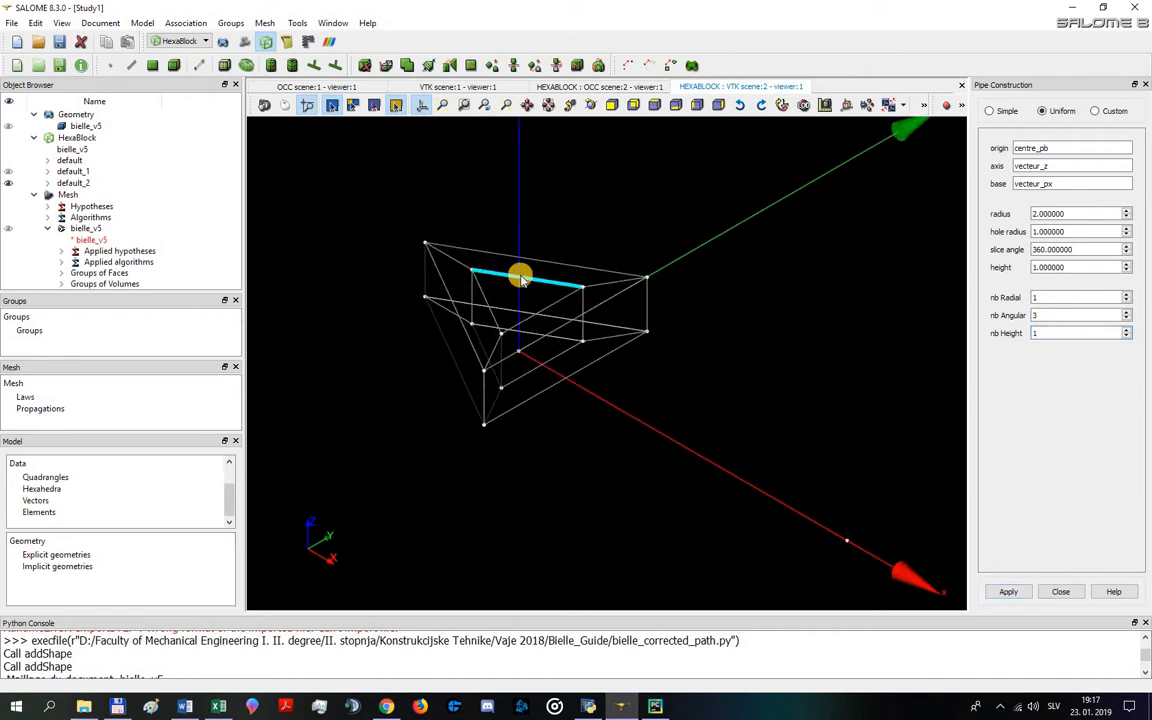
scroll(530, 278, down, 1)
scroll(790, 285, down, 1)
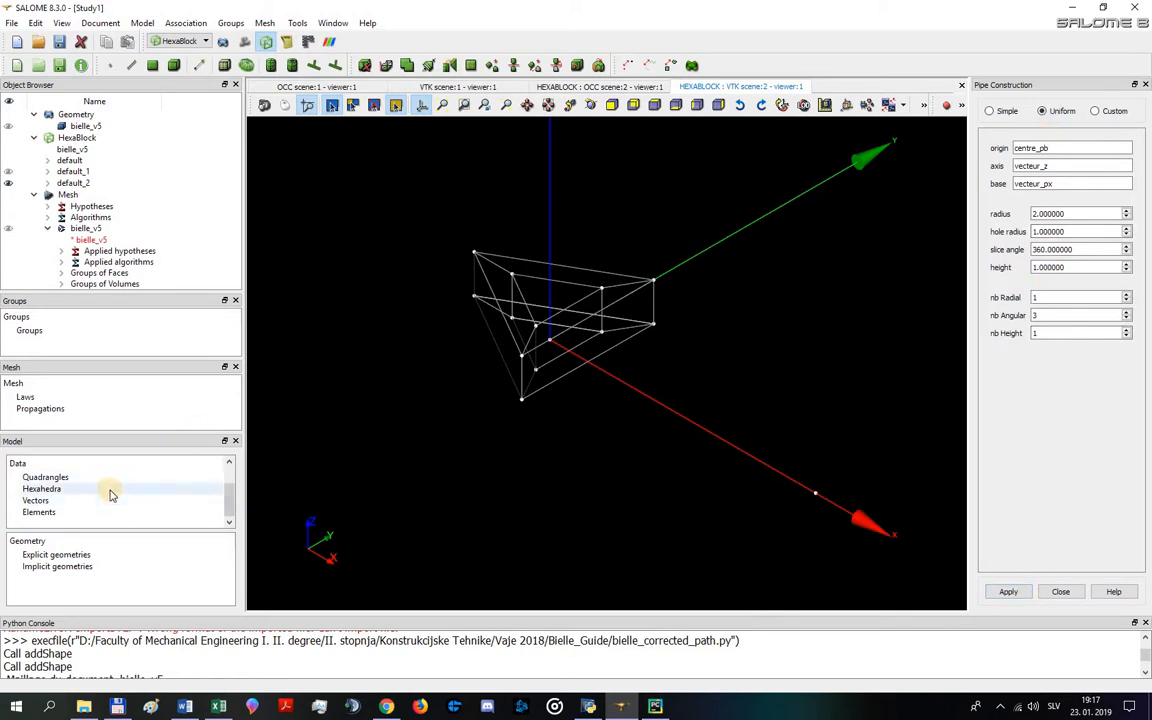
scroll(92, 484, up, 1)
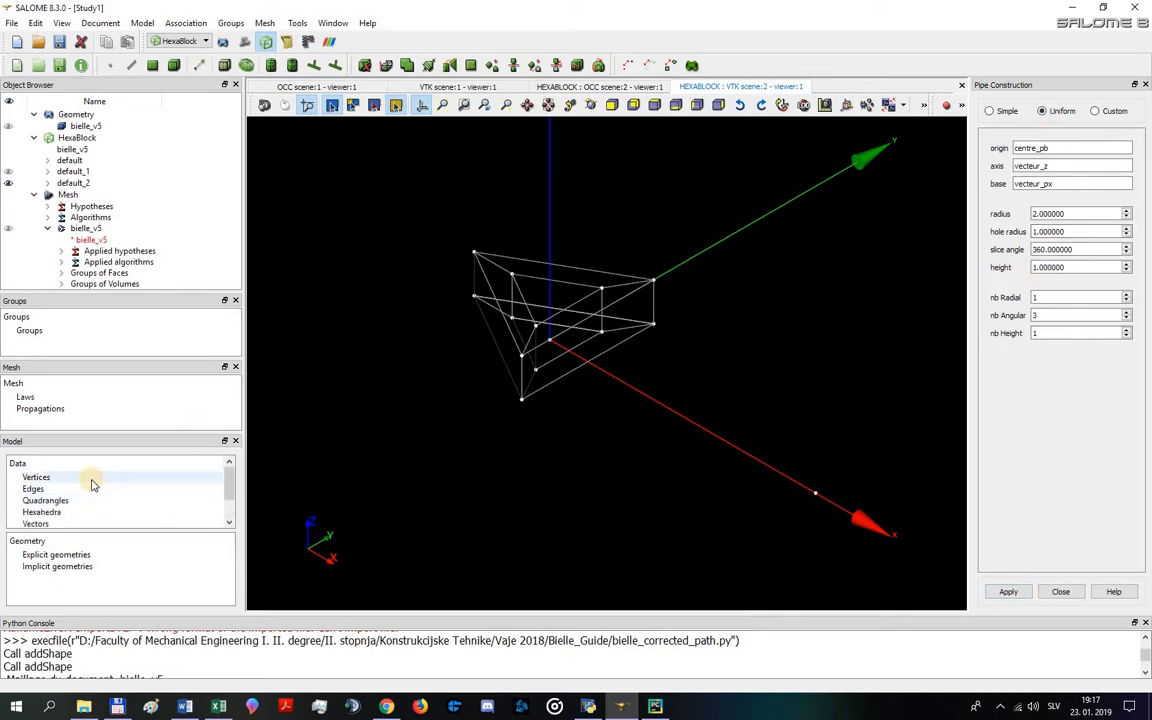
click(1058, 593)
- Examine the vertices, vectors and geometry entries in the model data after the first pipe's creation
scroll(100, 480, down, 1)
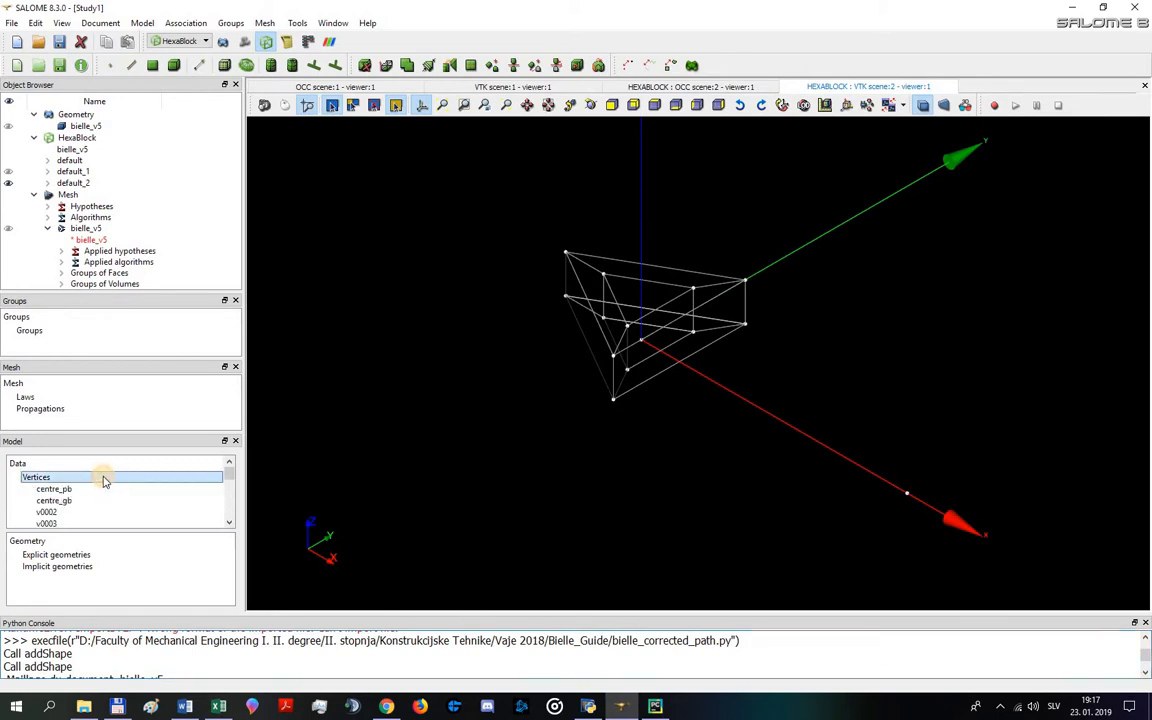
scroll(62, 486, up, 1)
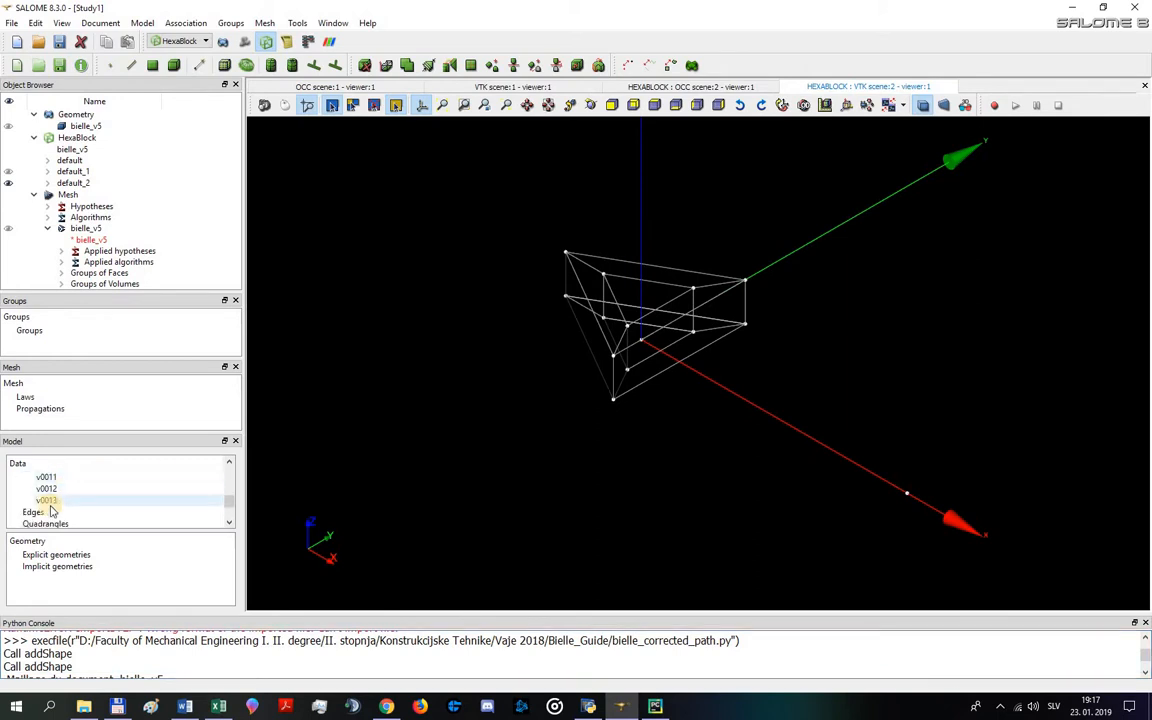
scroll(54, 508, down, 1)
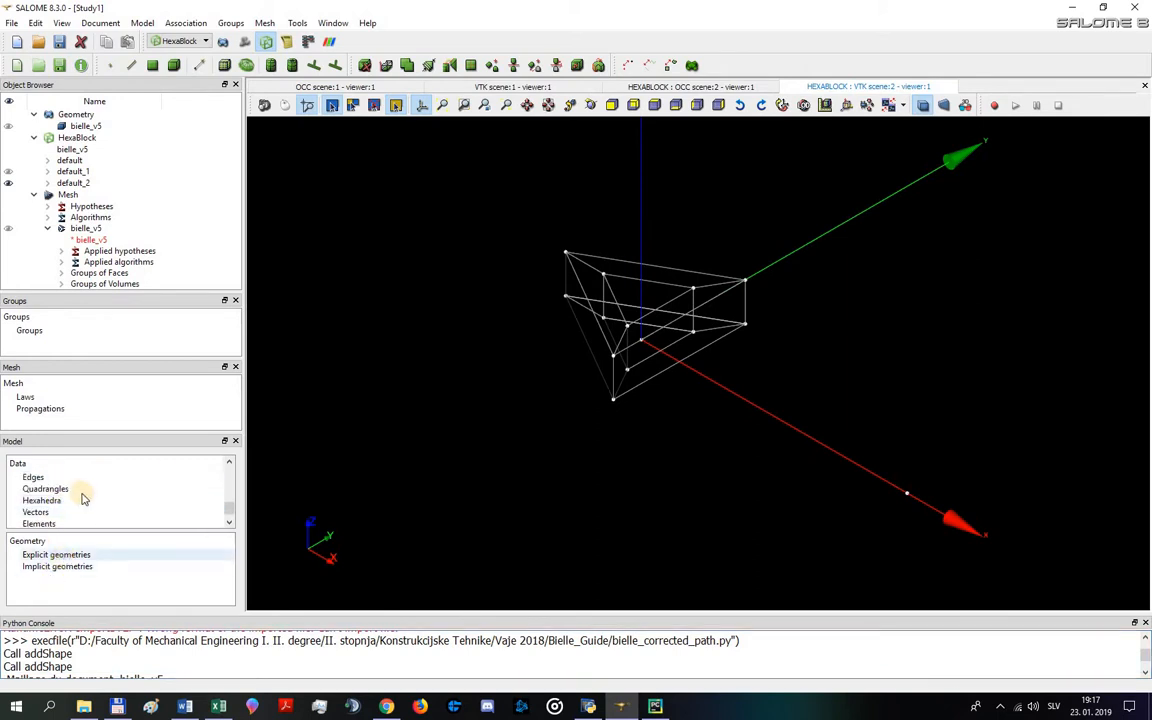
scroll(82, 490, up, 3)
scroll(81, 472, up, 2)
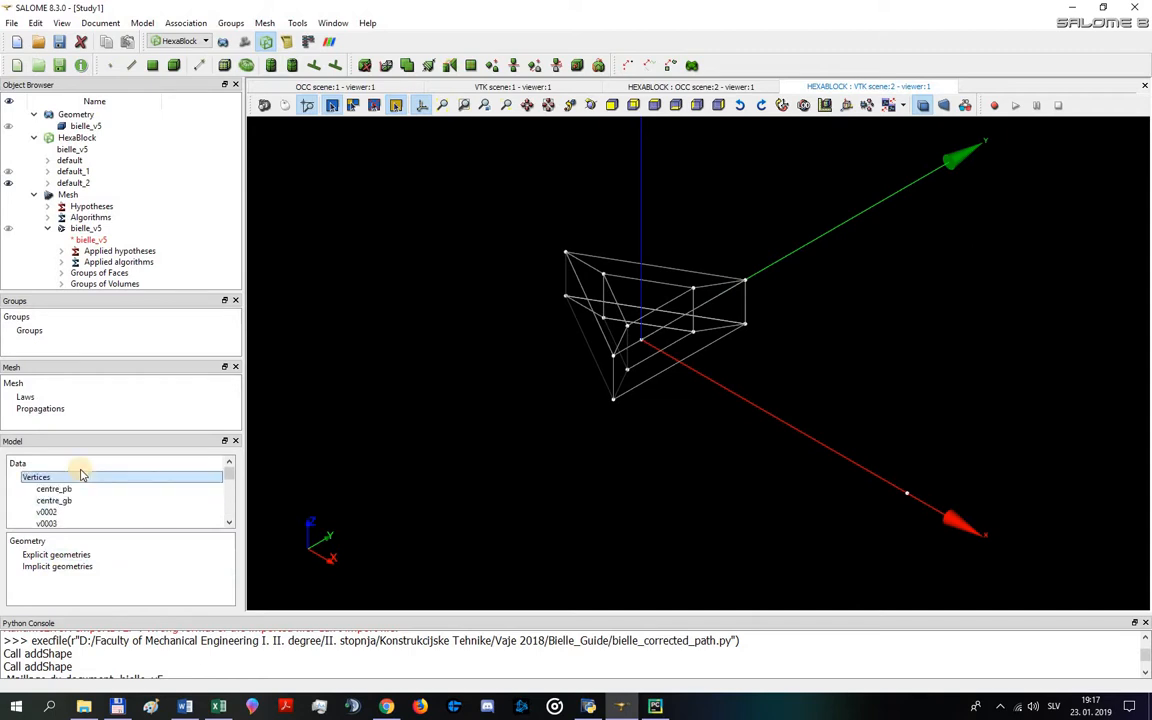
scroll(113, 478, down, 5)
scroll(113, 478, down, 1)
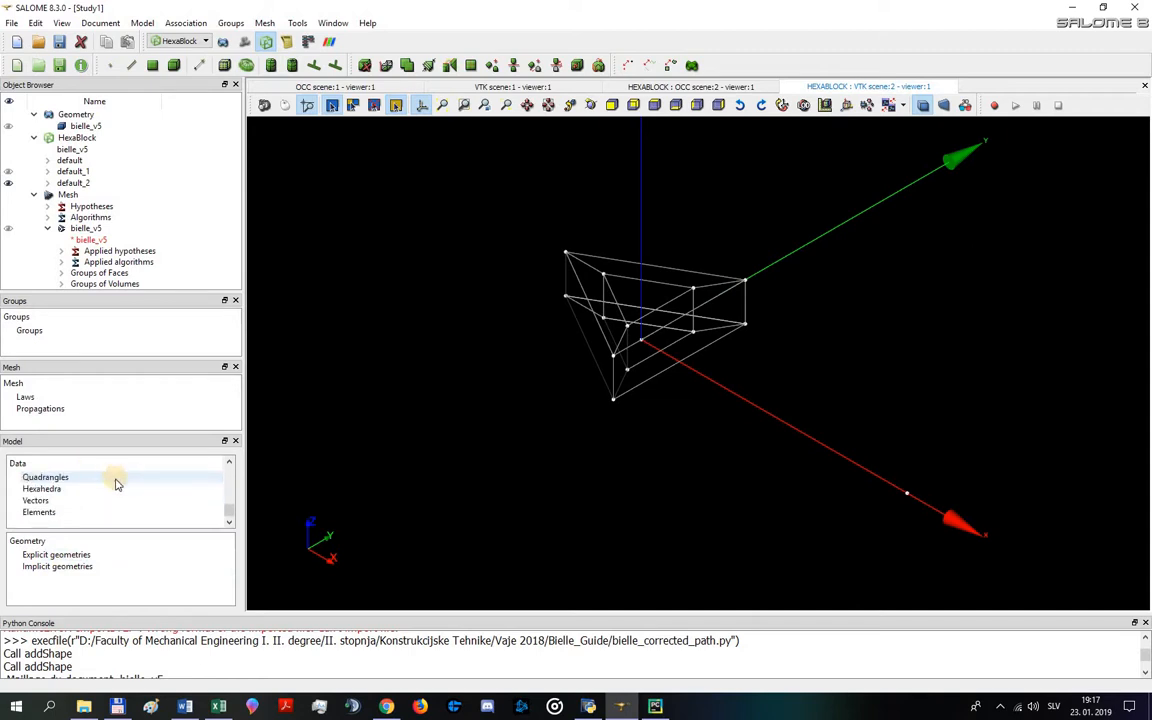
double_click(72, 566)
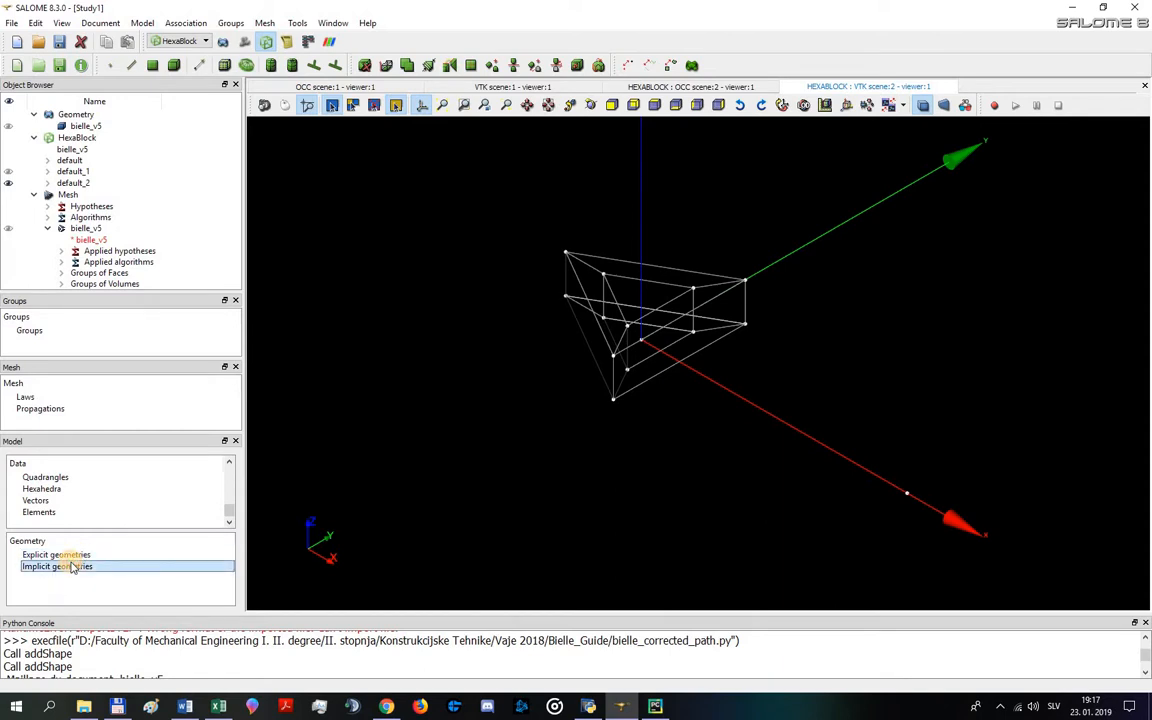
scroll(105, 470, up, 3)
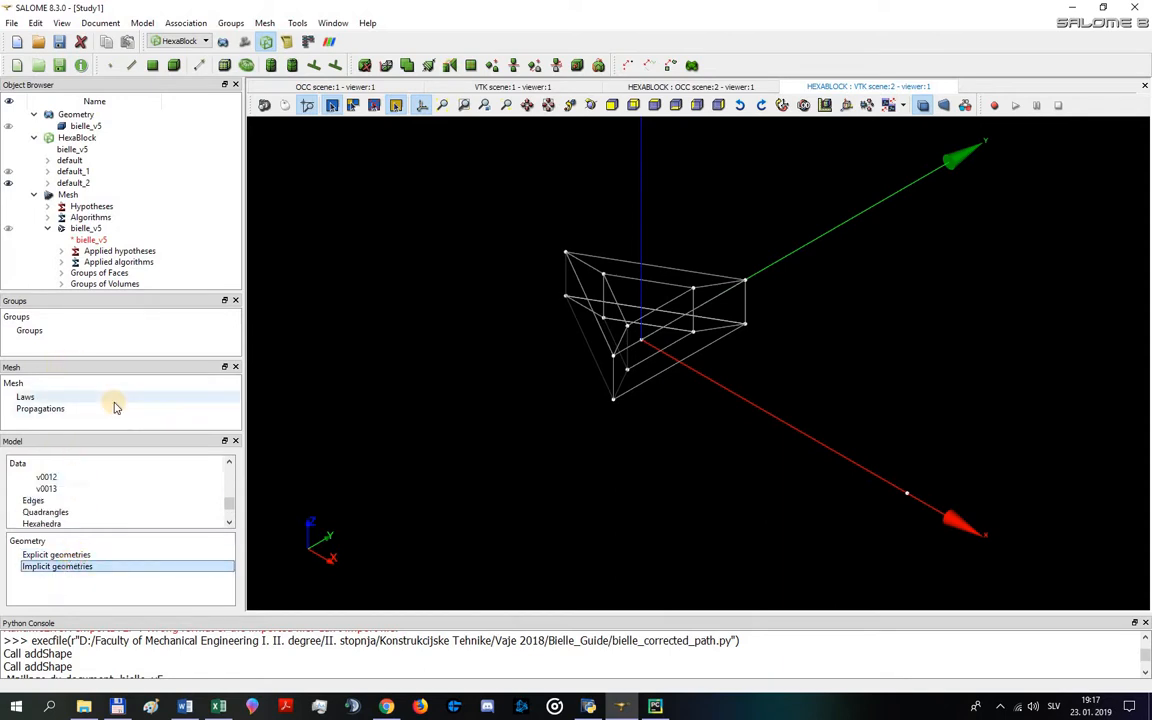
scroll(70, 490, up, 5)
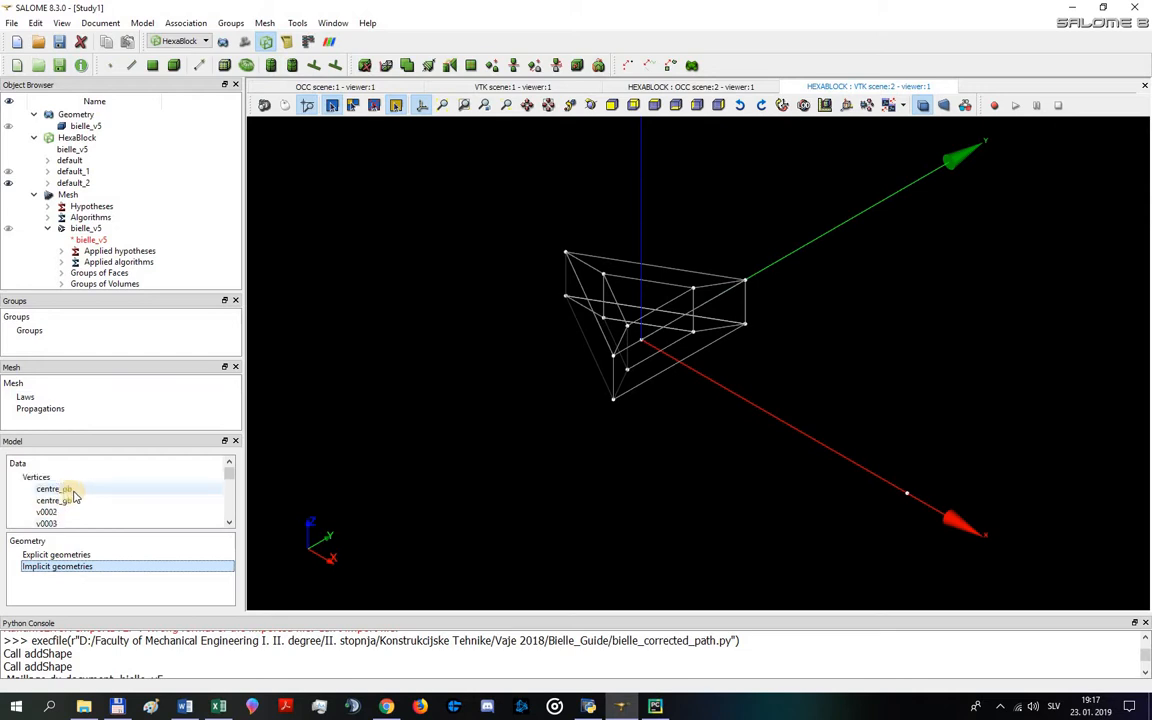
scroll(70, 490, down, 8)
click(128, 498)
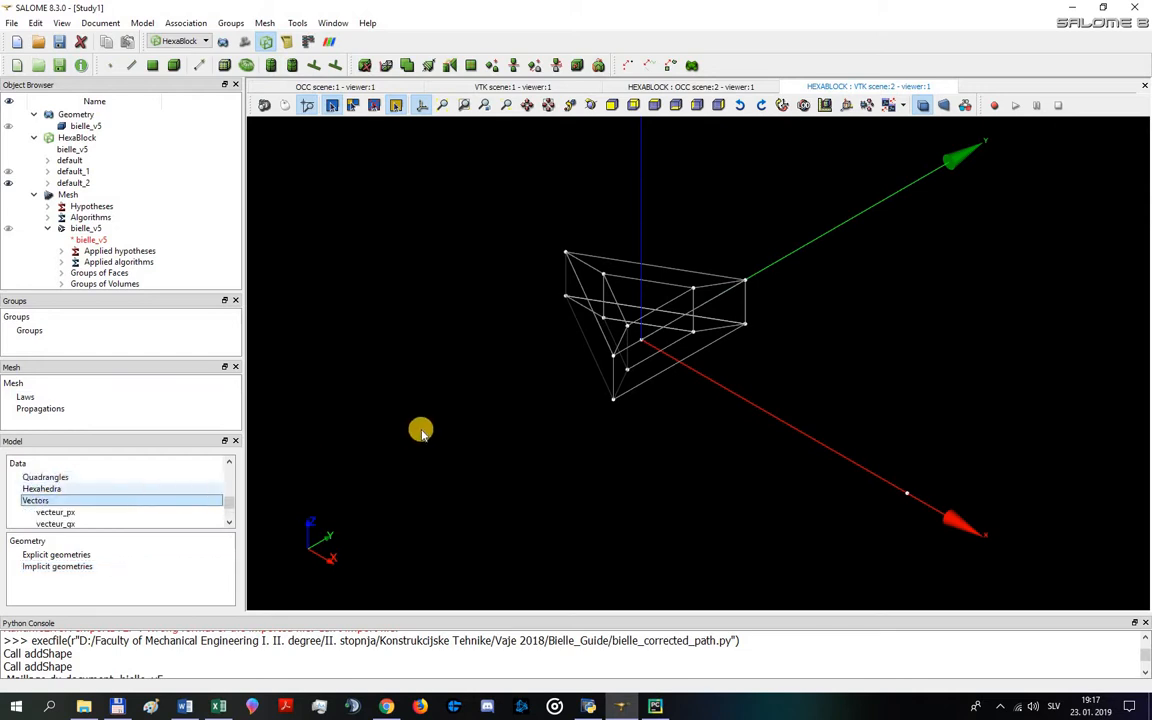
click(421, 430)
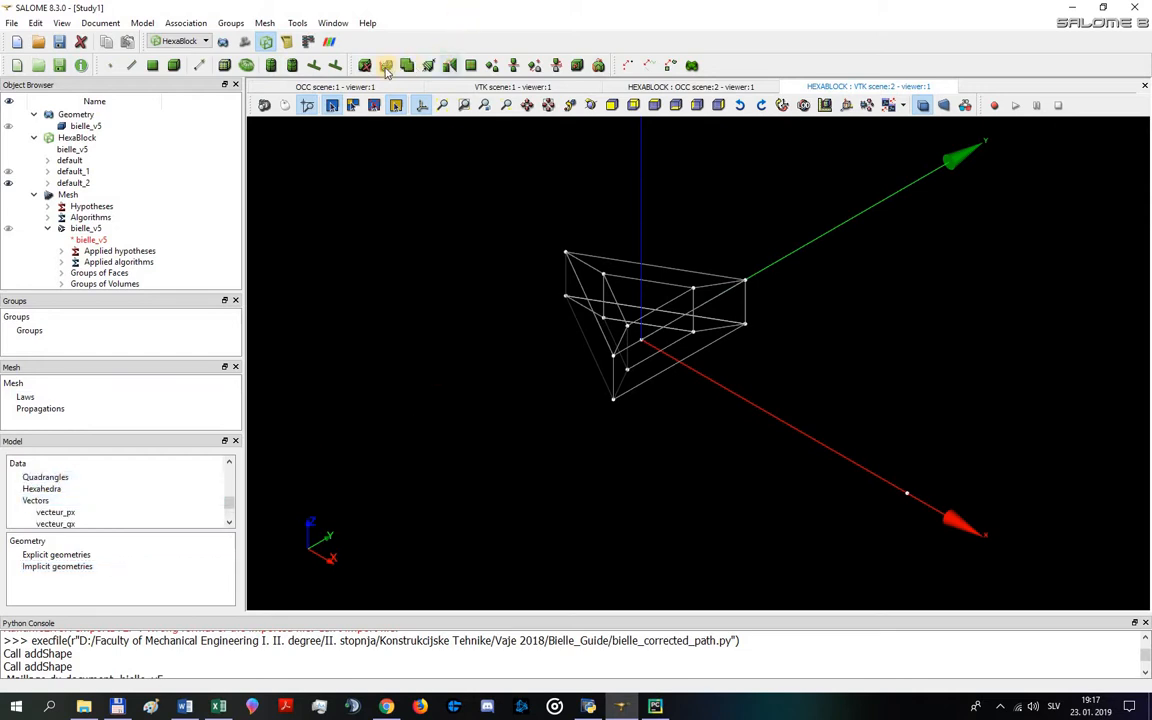
- Create a second uniform pipe with origin centre_gb, axis vecteur_z and base vecteur_gx, keeping the same dimensions and divisions, and finish the construction
click(268, 64)
click(1066, 147)
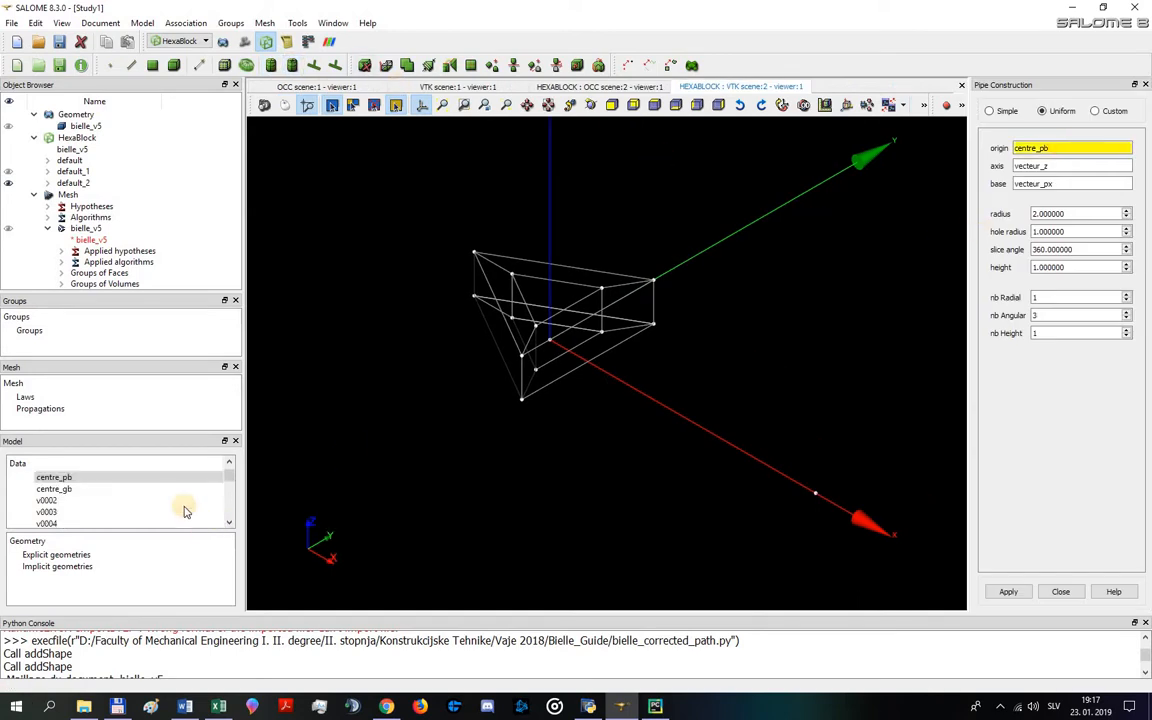
click(122, 490)
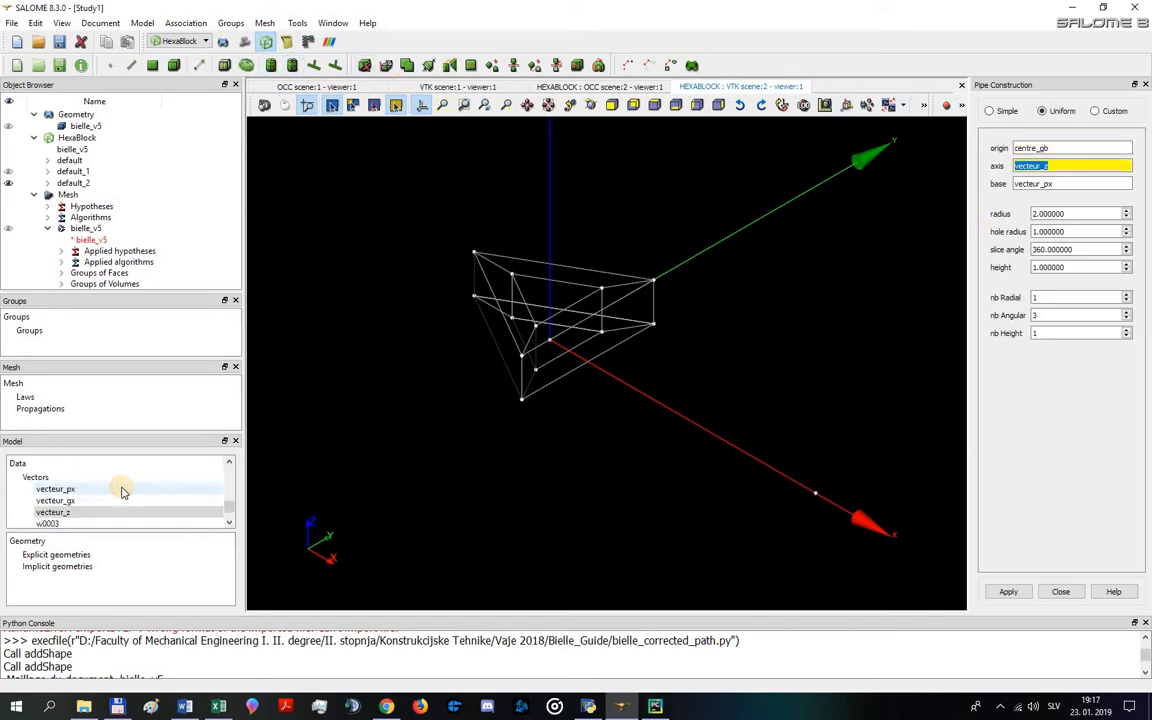
key(alt+Tab)
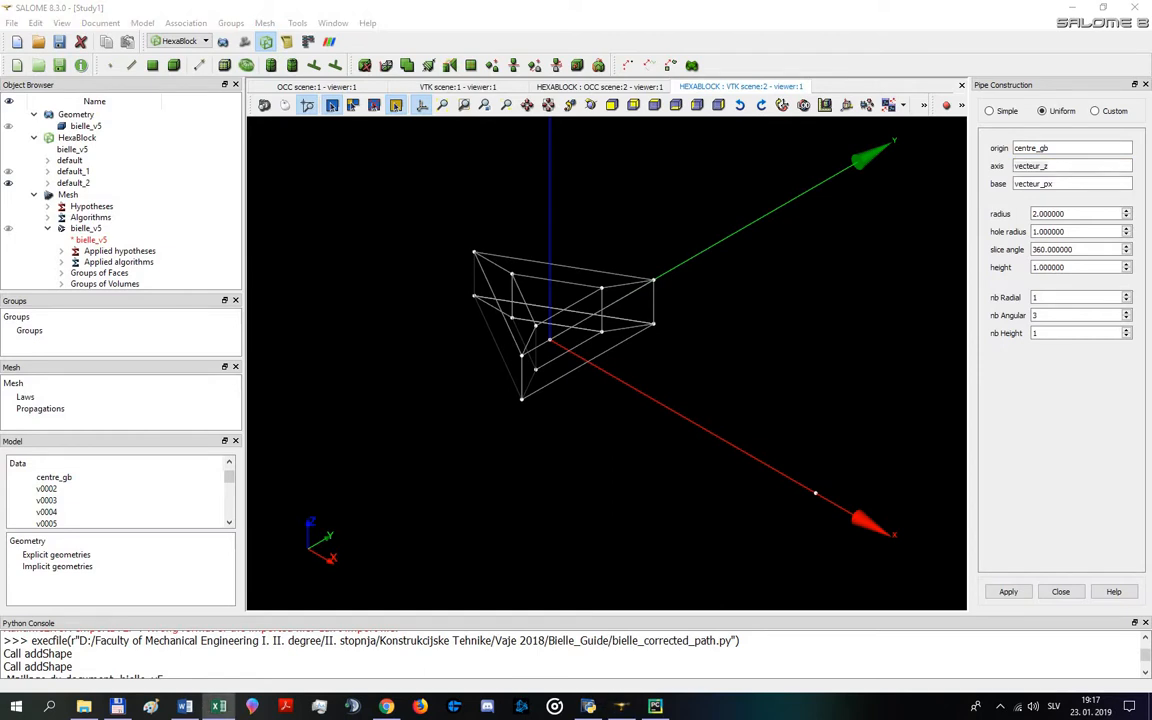
click(1047, 185)
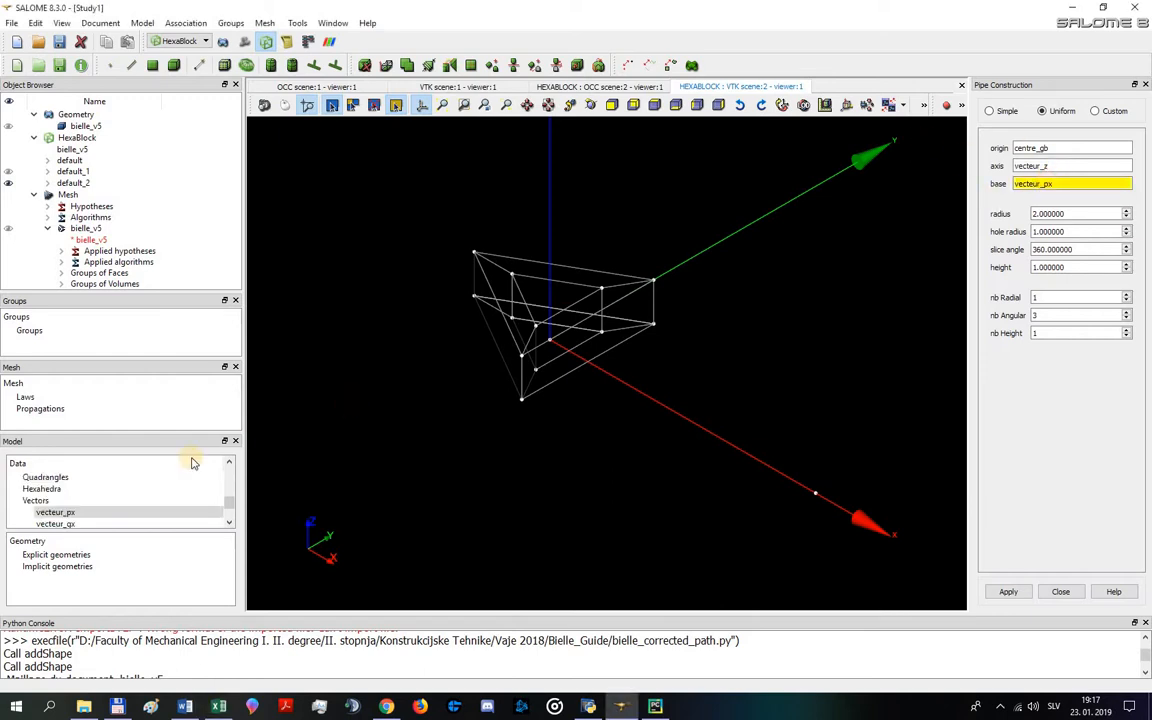
click(78, 513)
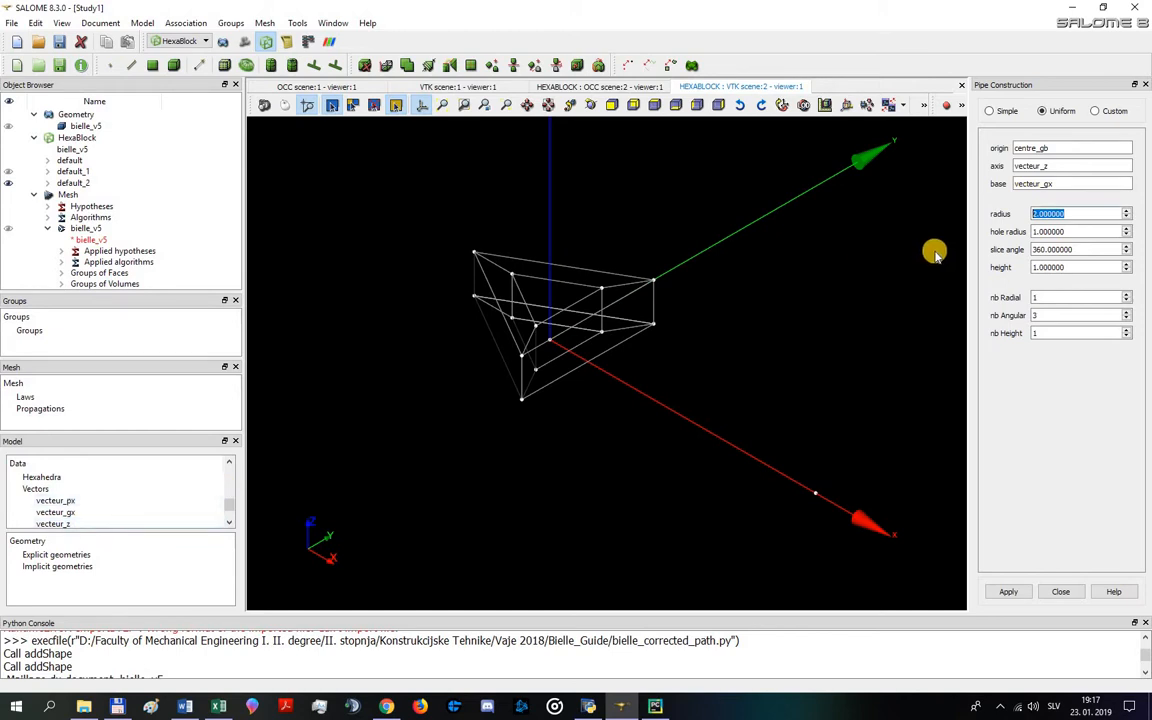
click(1018, 592)
click(1060, 592)
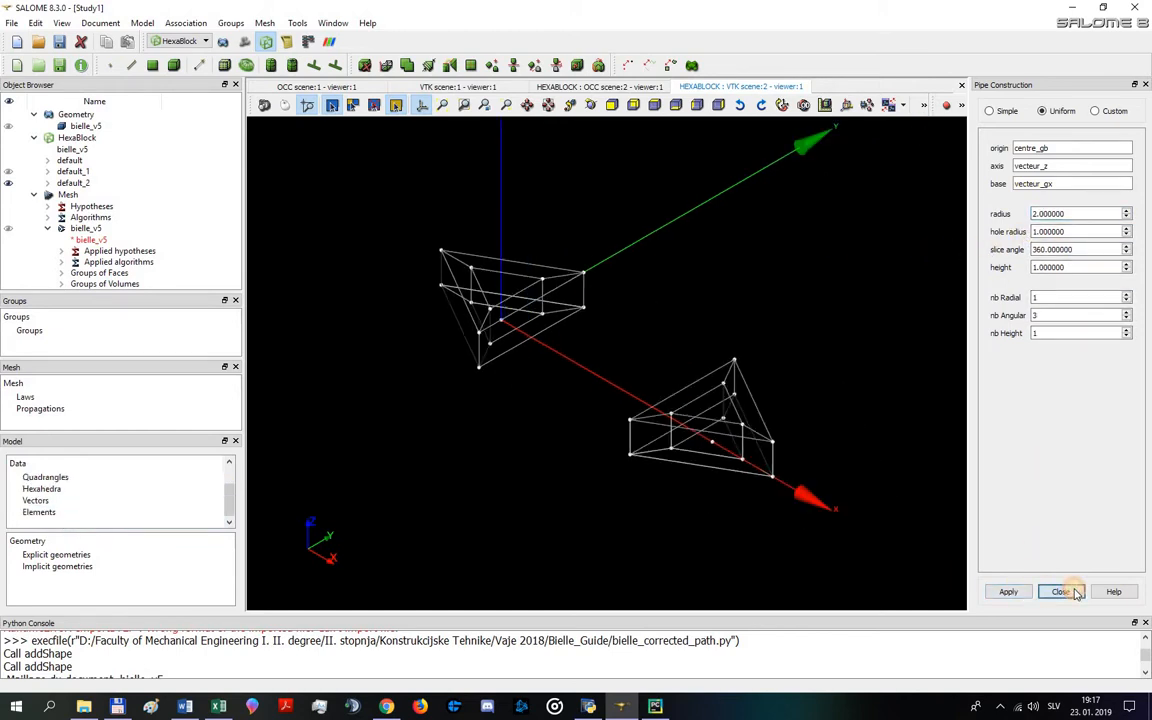
key(alt+Tab)
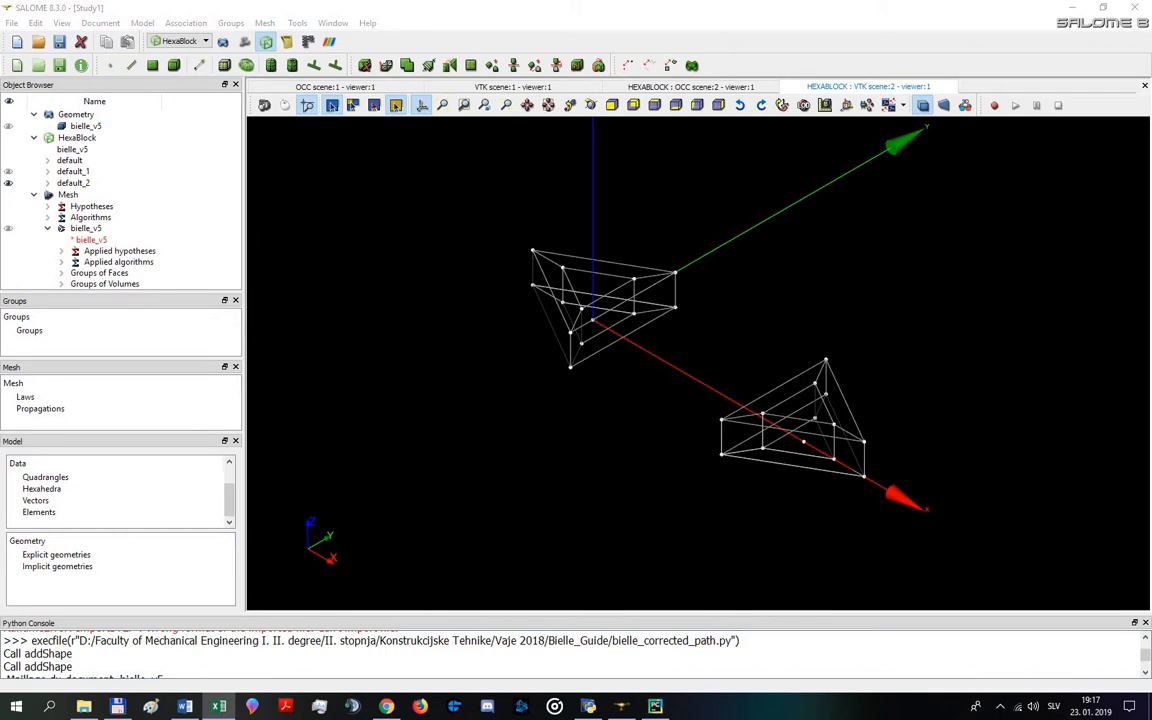
- Start a quad extrusion and select the first pipe's outer vertical face that faces the second pipe
click(901, 290)
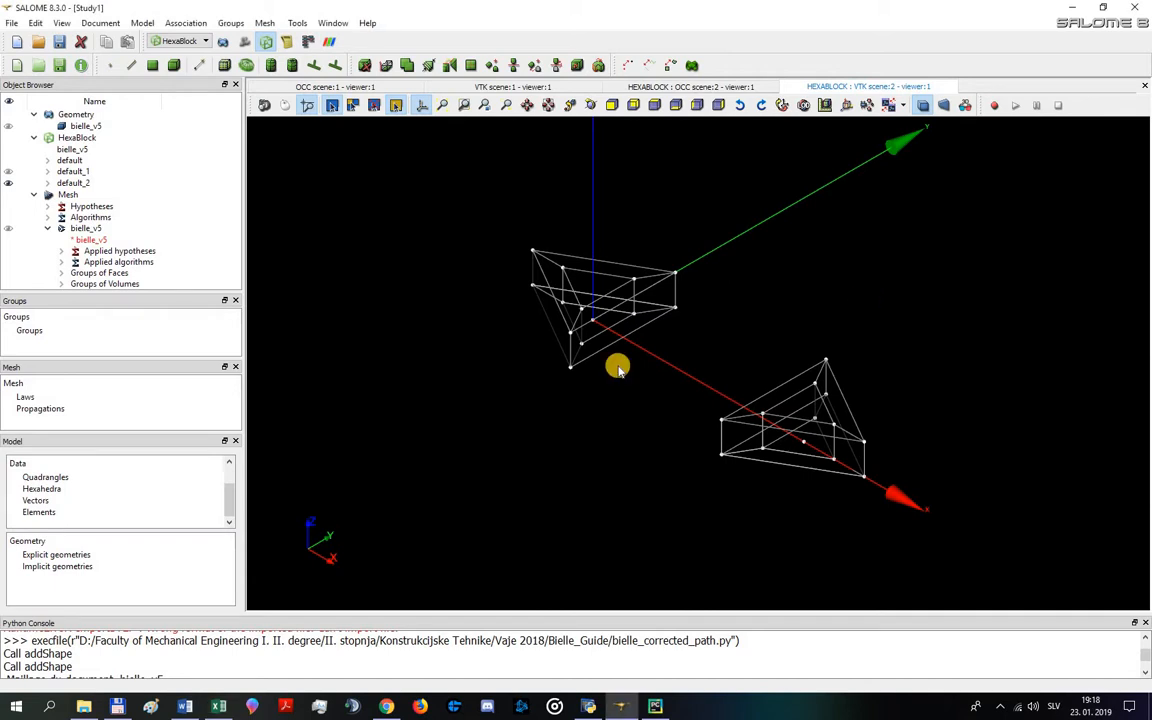
scroll(707, 270, up, 3)
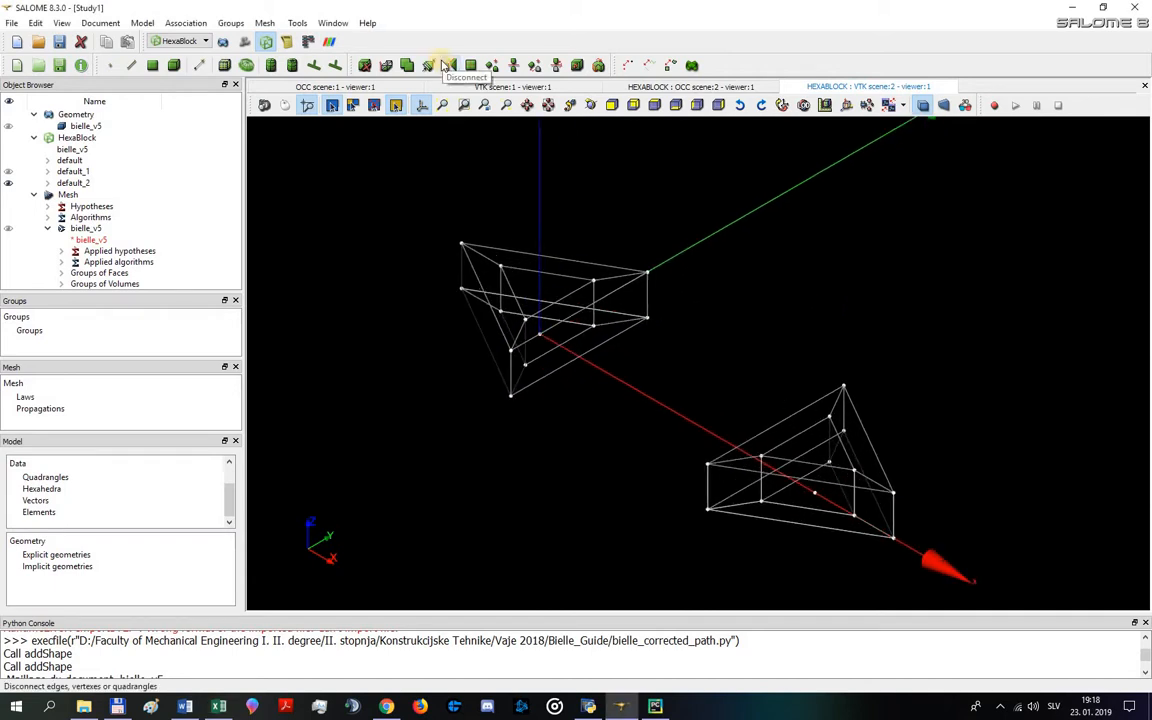
click(382, 66)
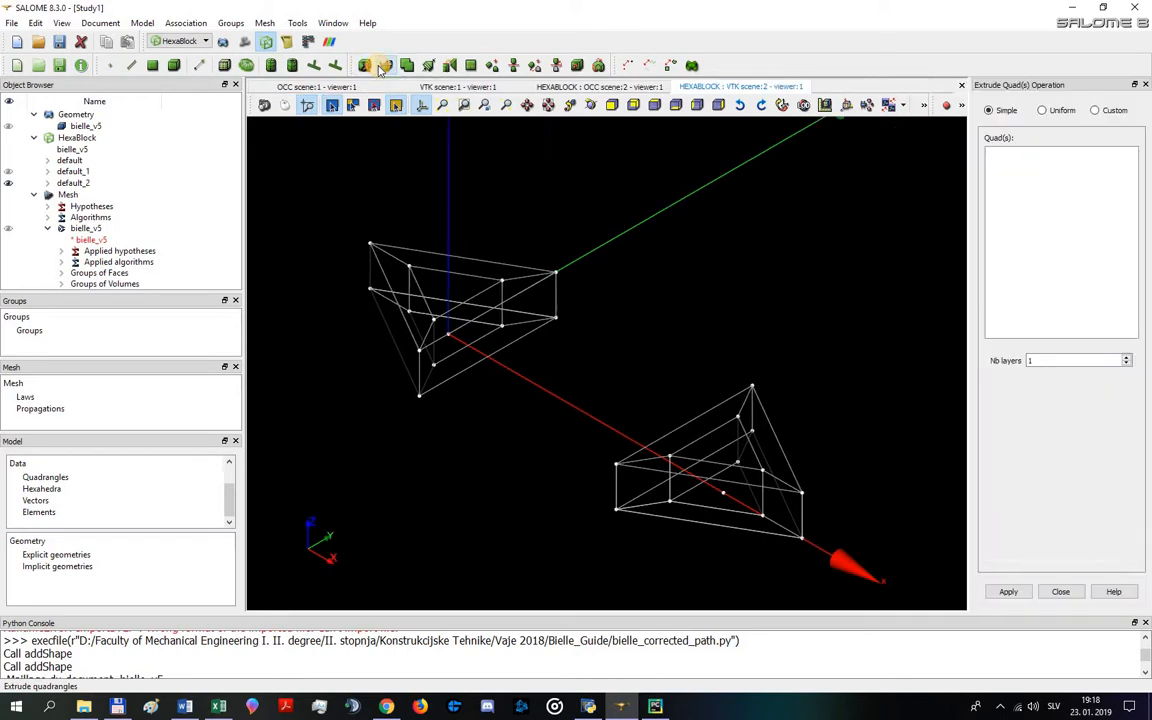
click(1043, 111)
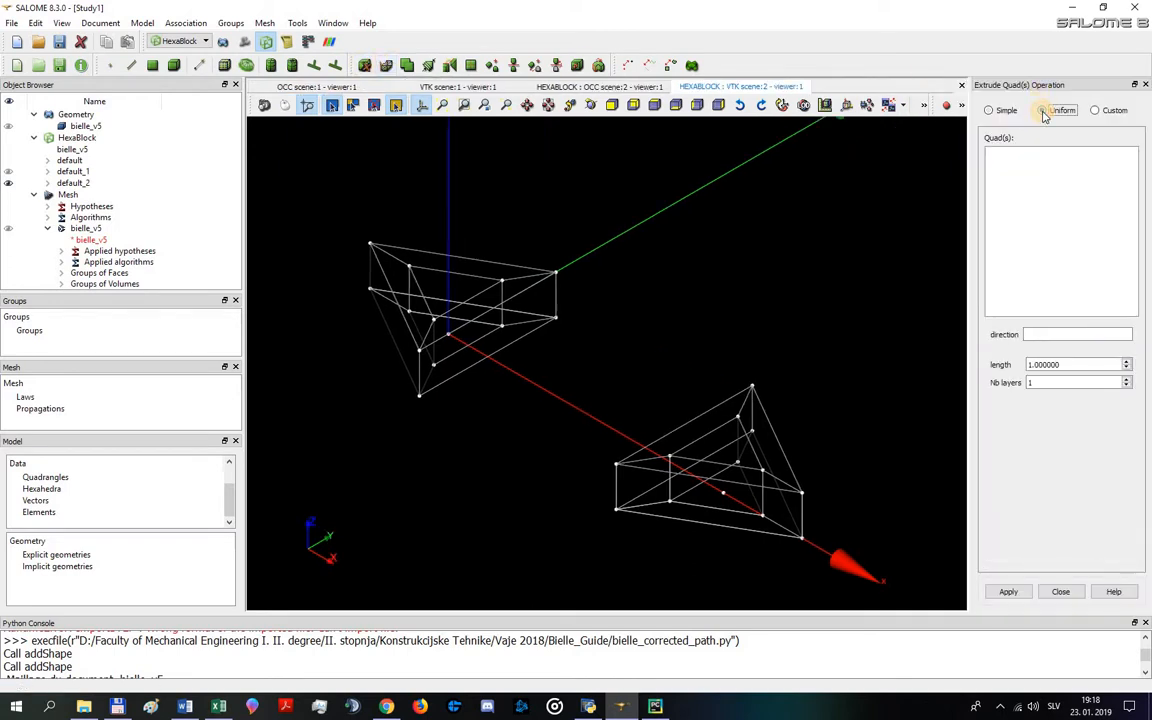
click(988, 110)
click(1059, 111)
click(1100, 111)
click(1054, 111)
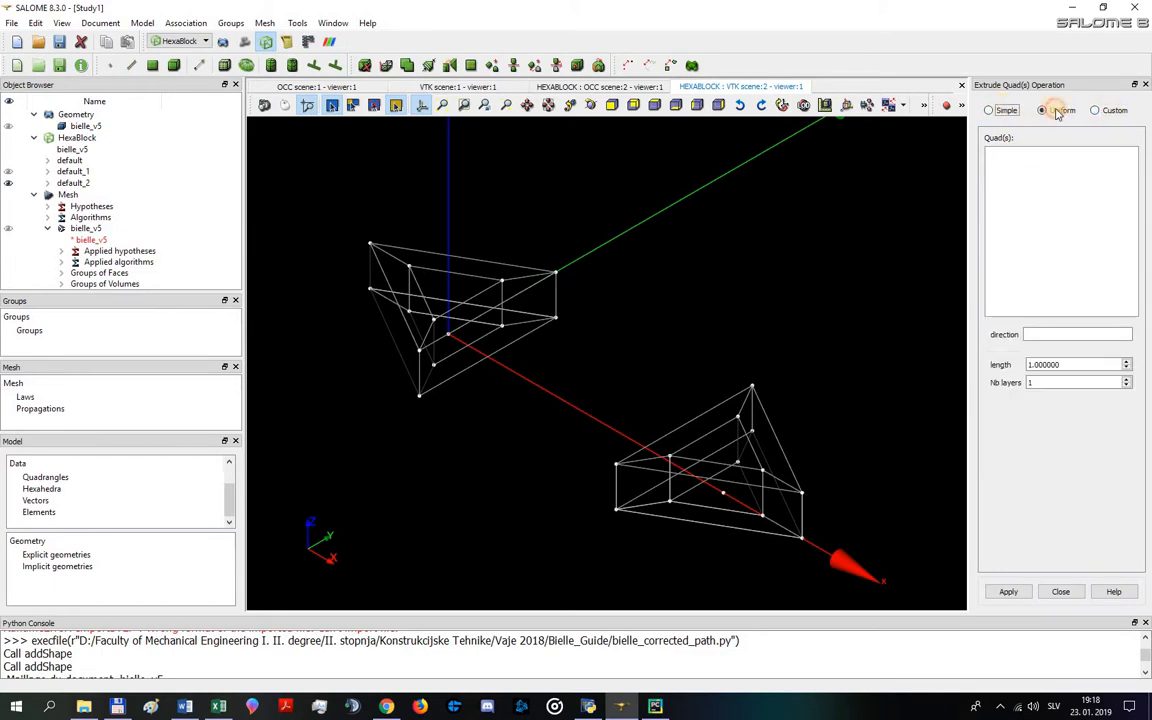
click(1003, 111)
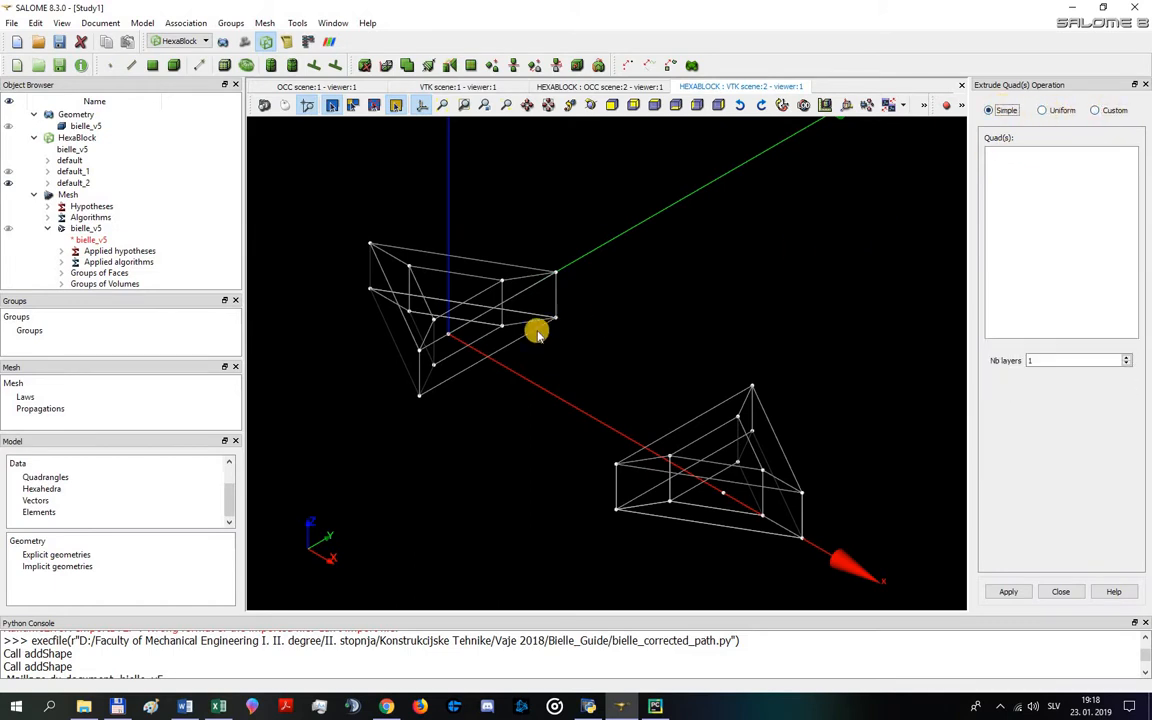
click(1052, 364)
click(1057, 218)
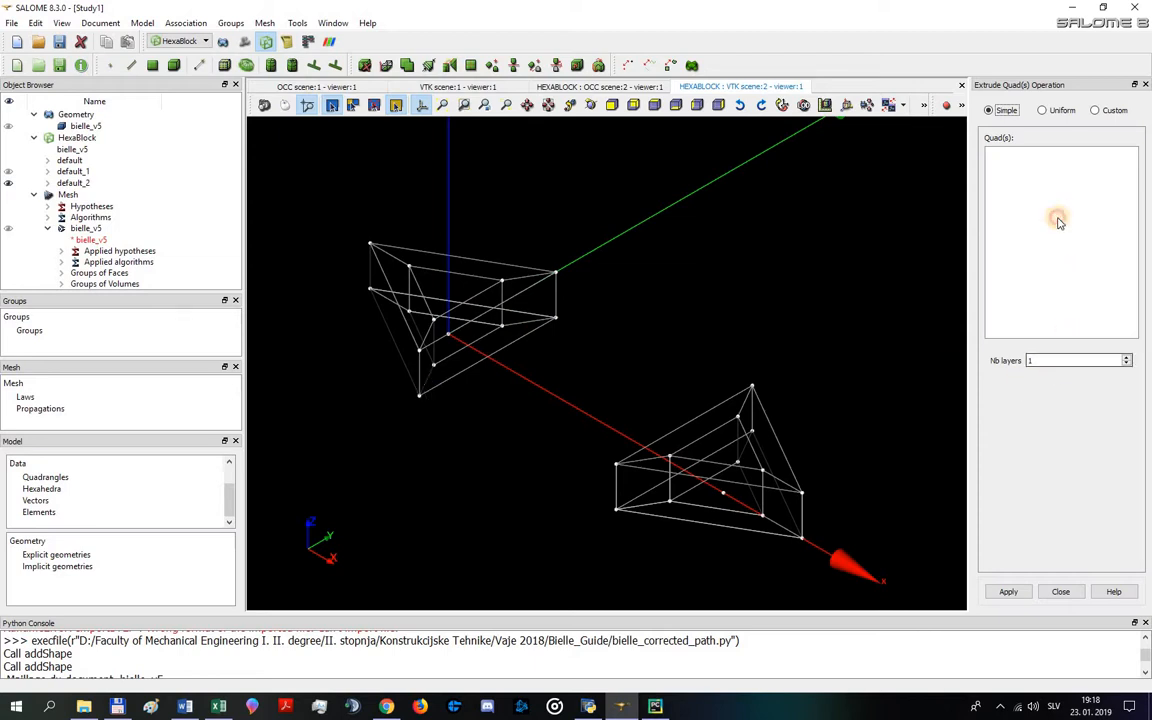
click(460, 361)
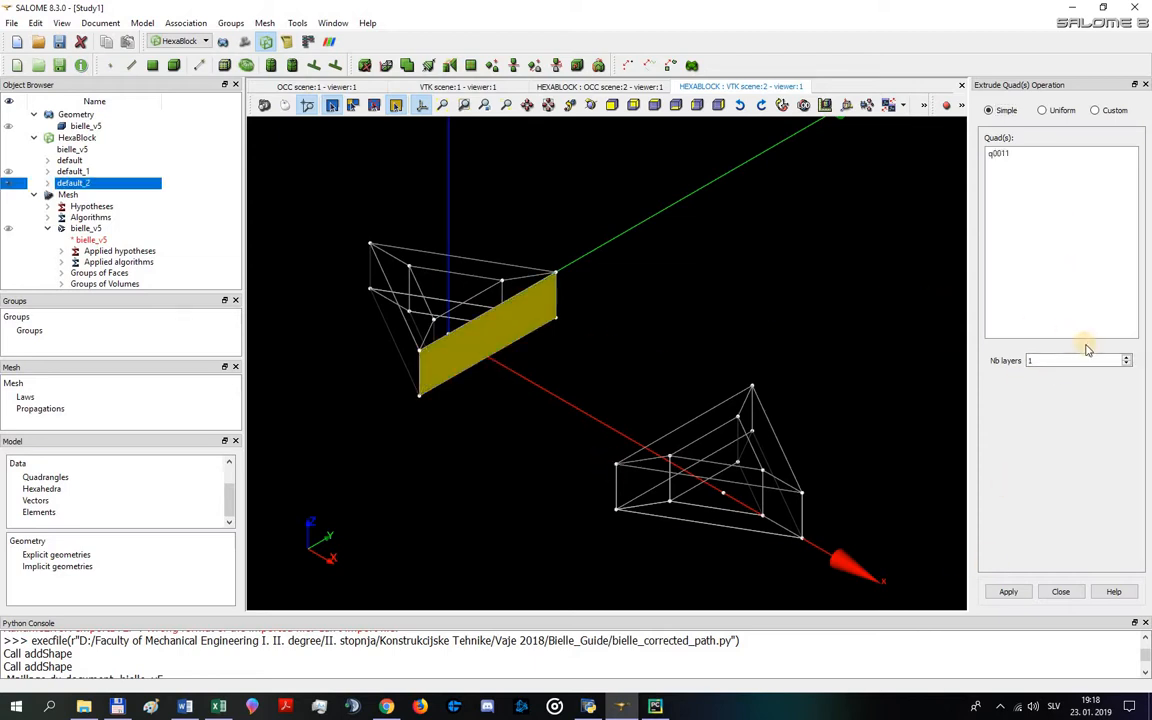
- Make the extrusion uniform and assign vecteur_gx as its direction
click(1056, 110)
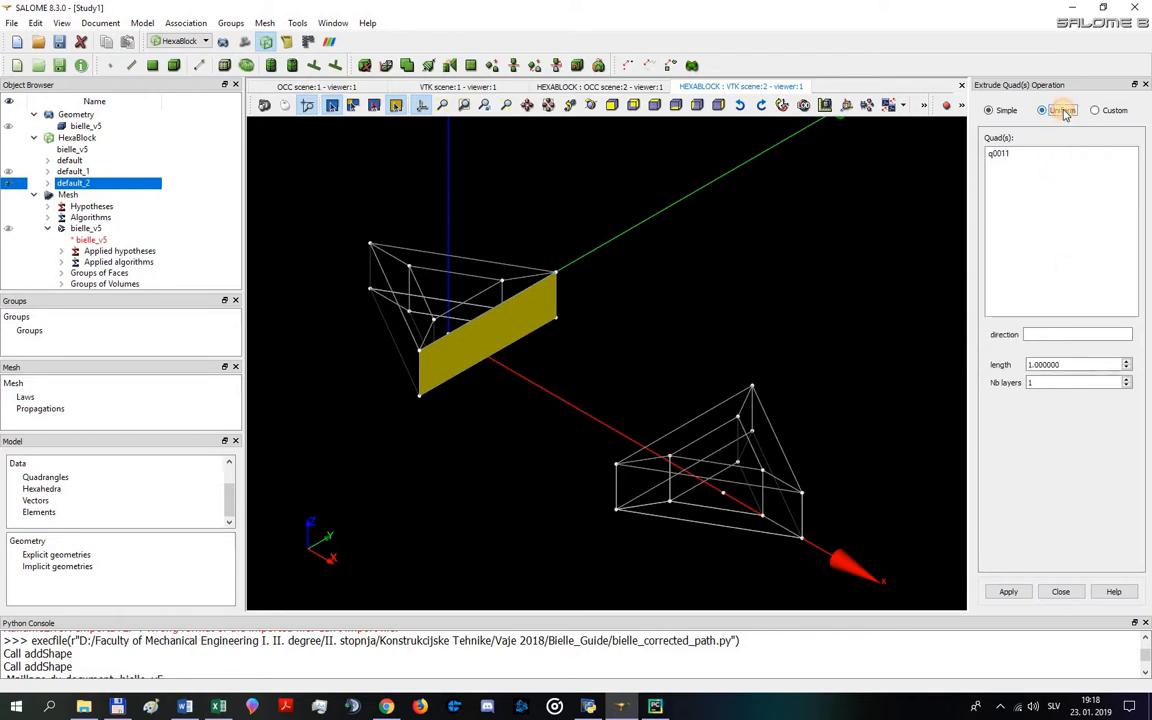
click(1040, 335)
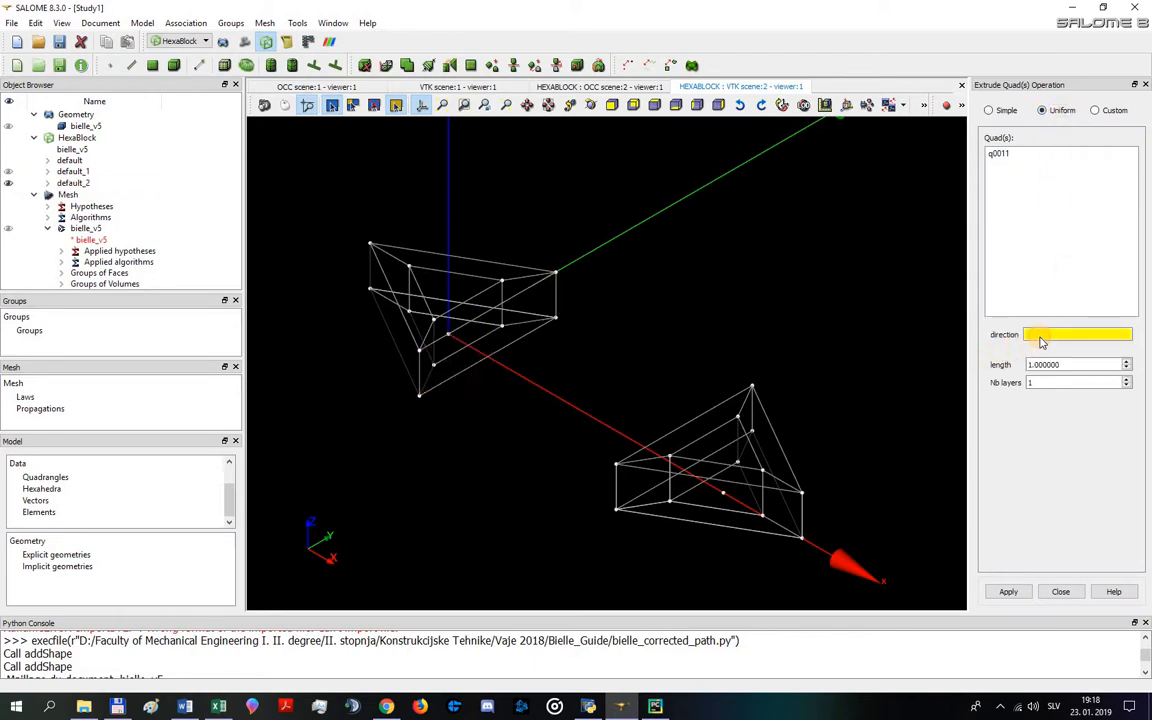
click(1060, 593)
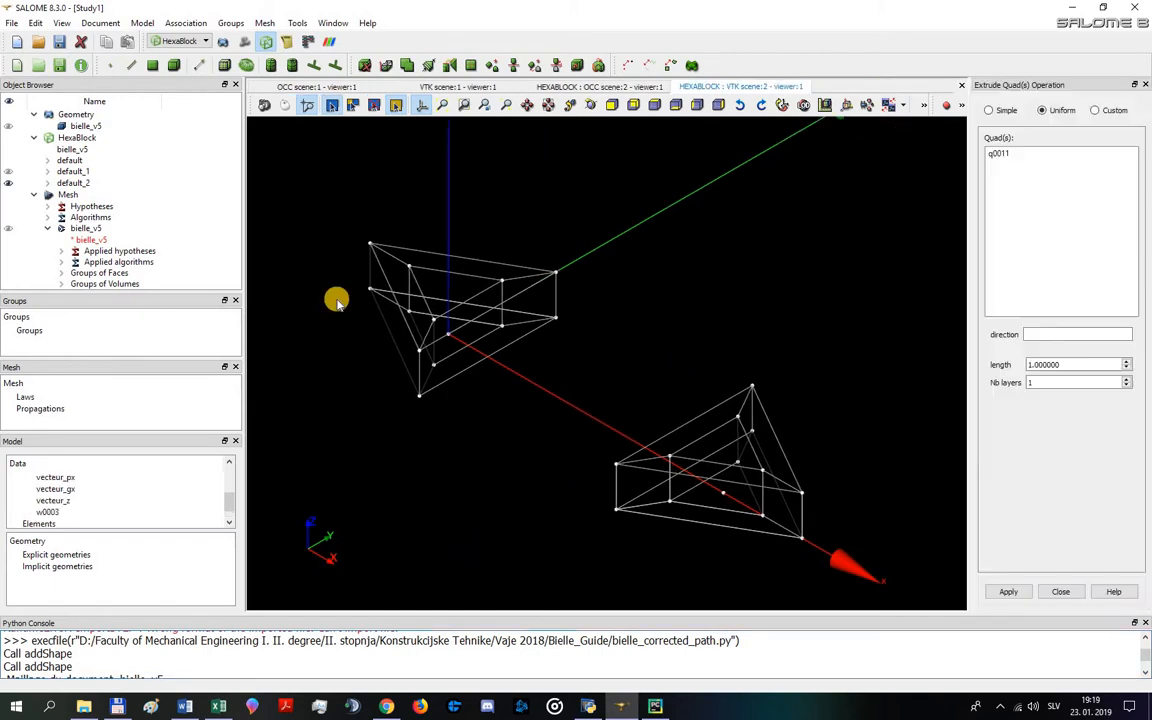
click(1039, 200)
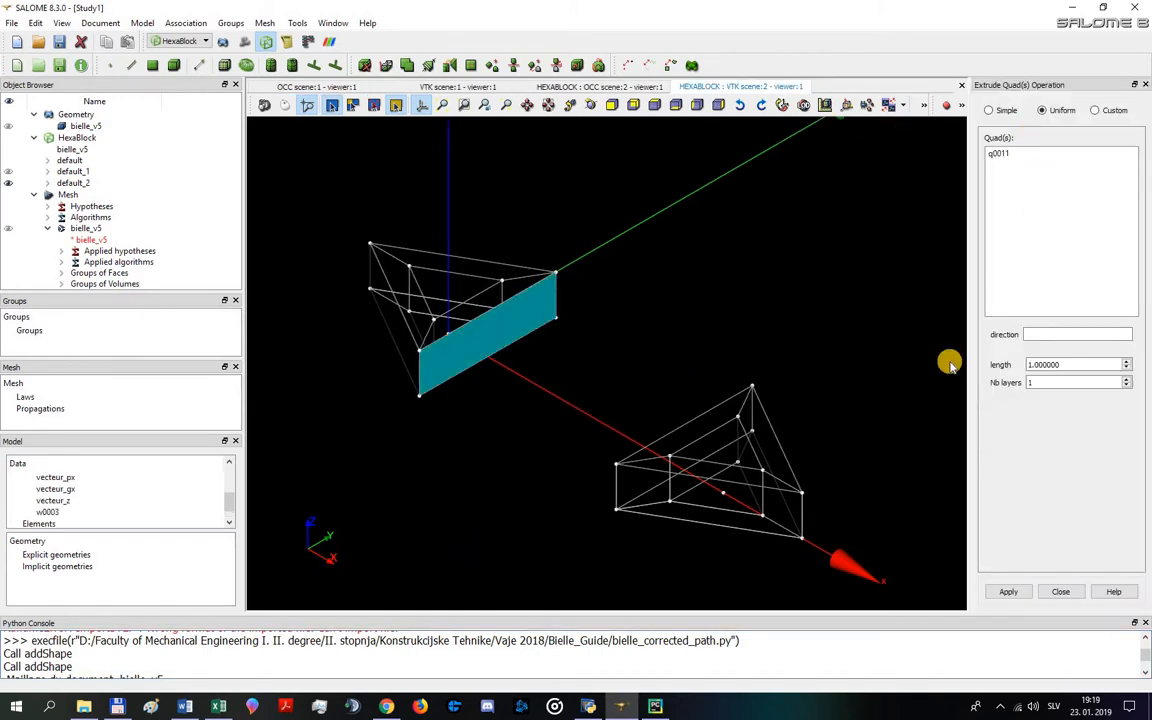
click(1056, 335)
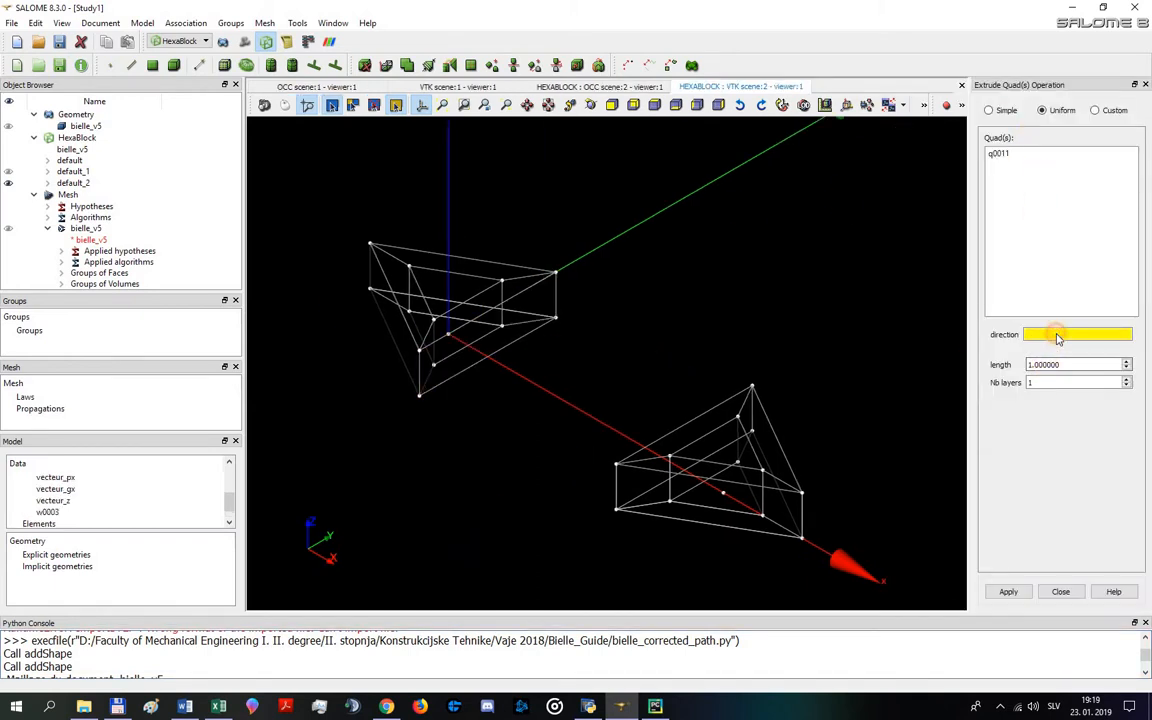
click(81, 492)
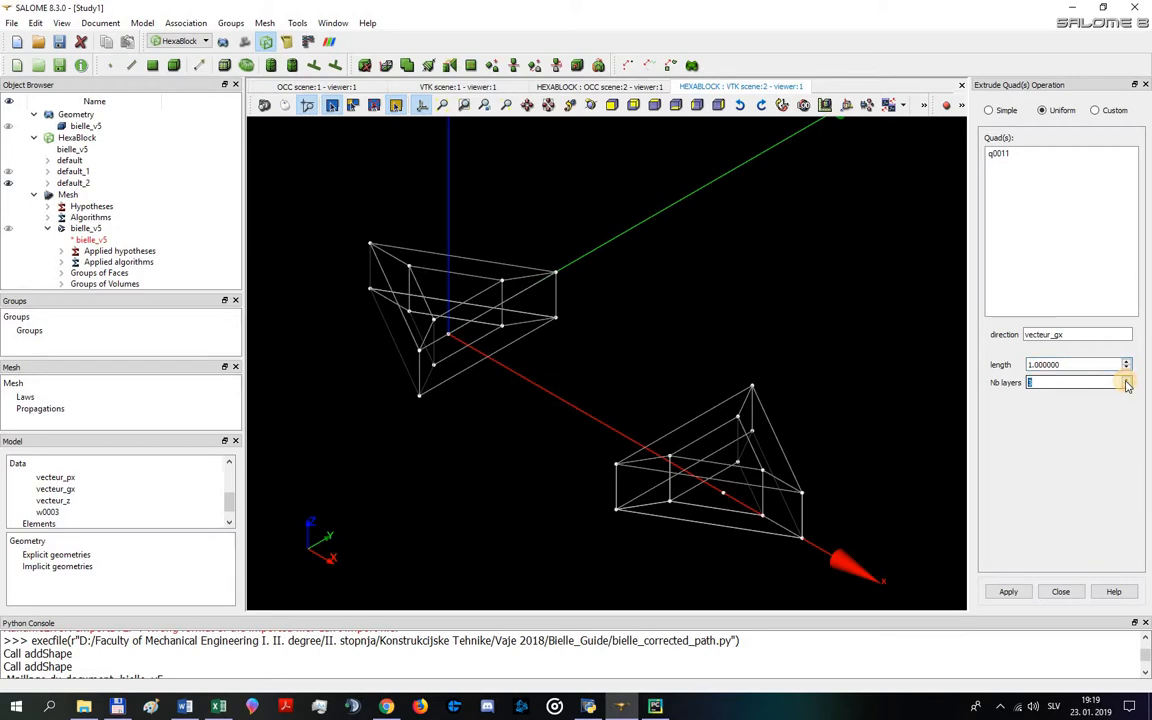
- Extrude the selected quad with length 1.667 and 3 layers, and finish the operation
click(1044, 363)
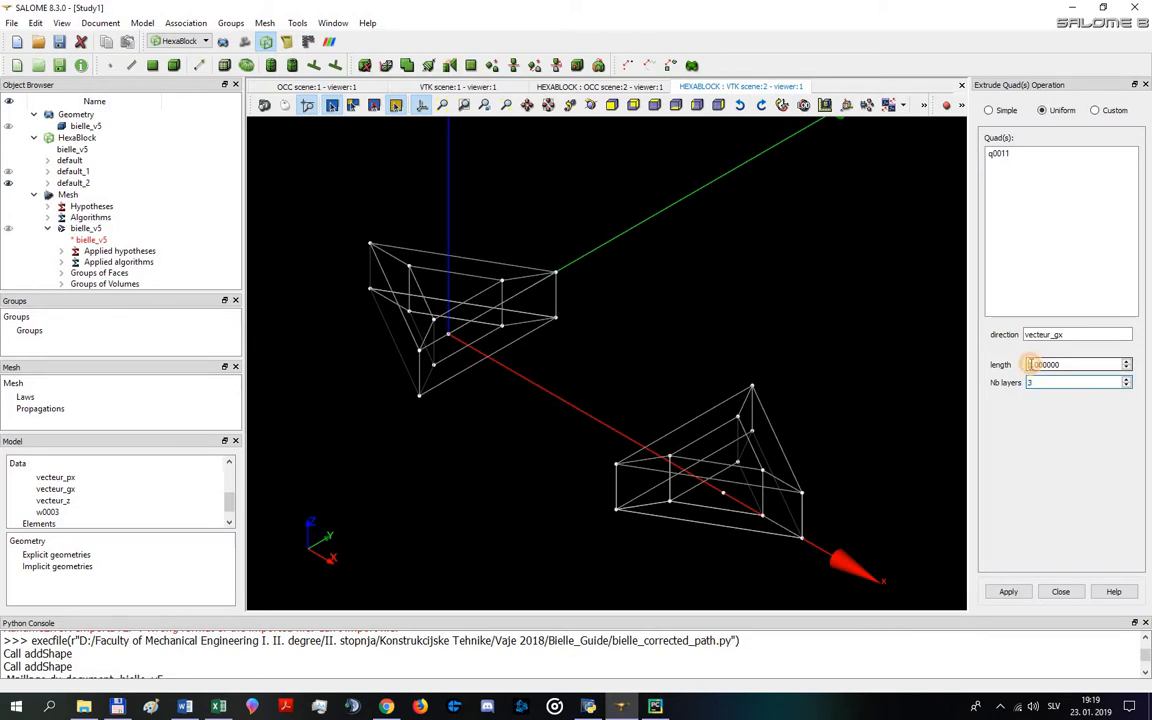
drag(1070, 365, 1038, 359)
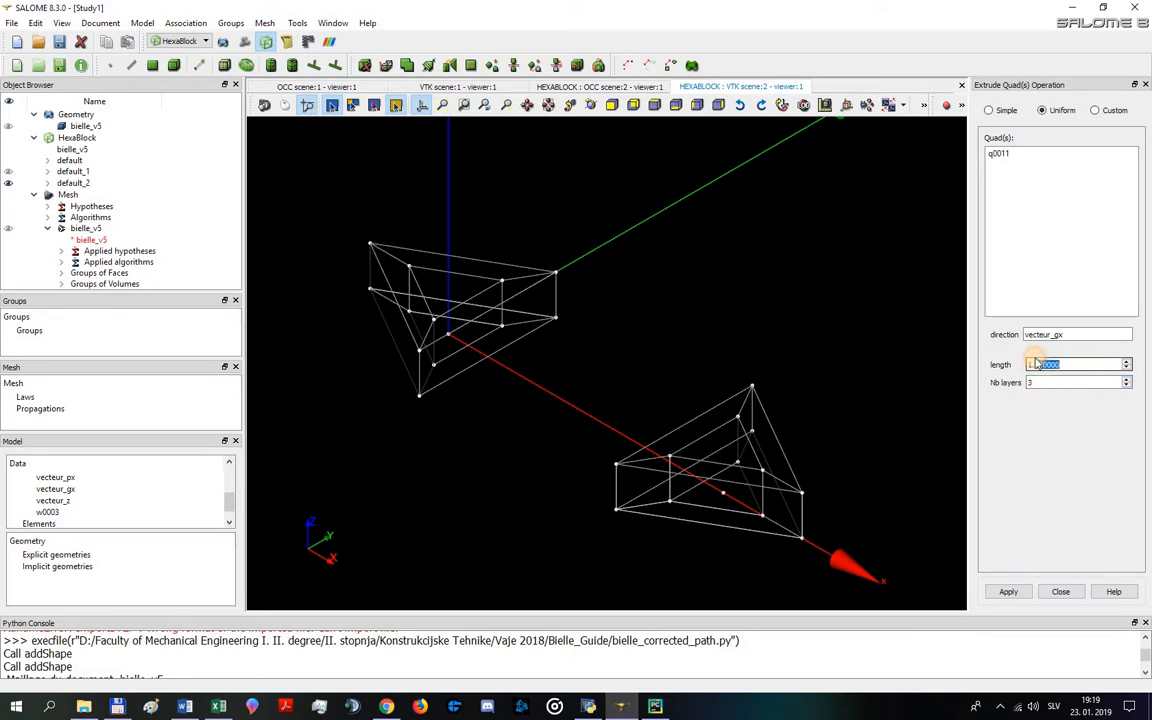
text(667)
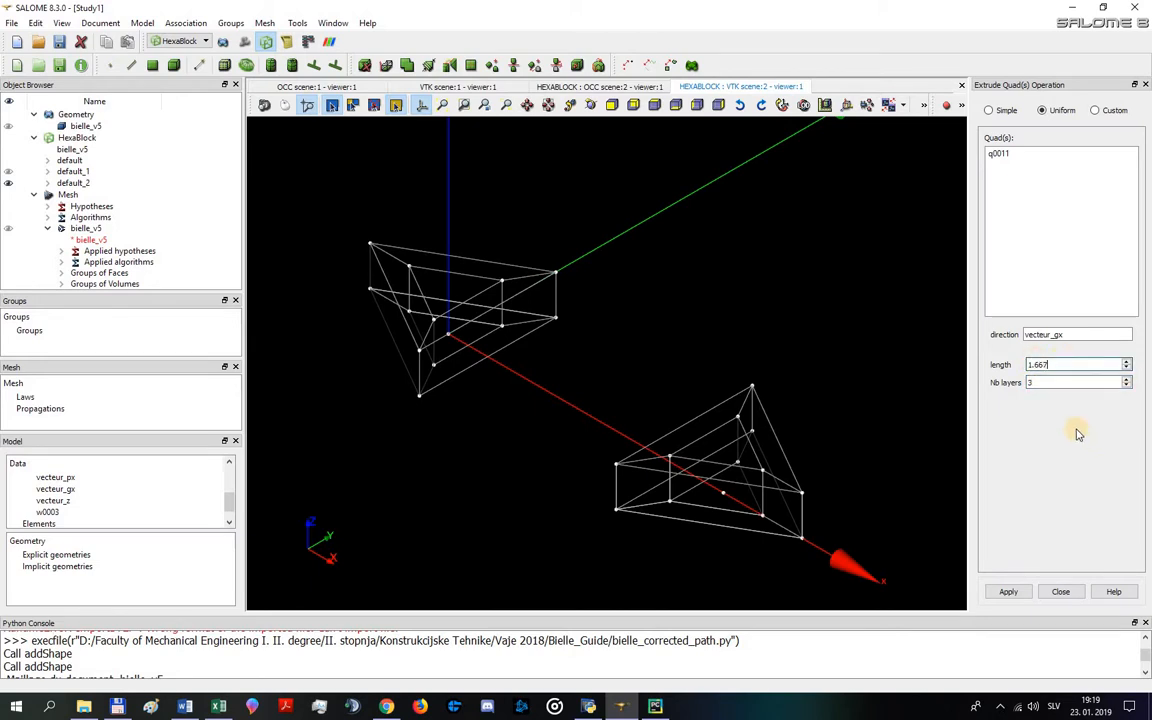
click(1007, 591)
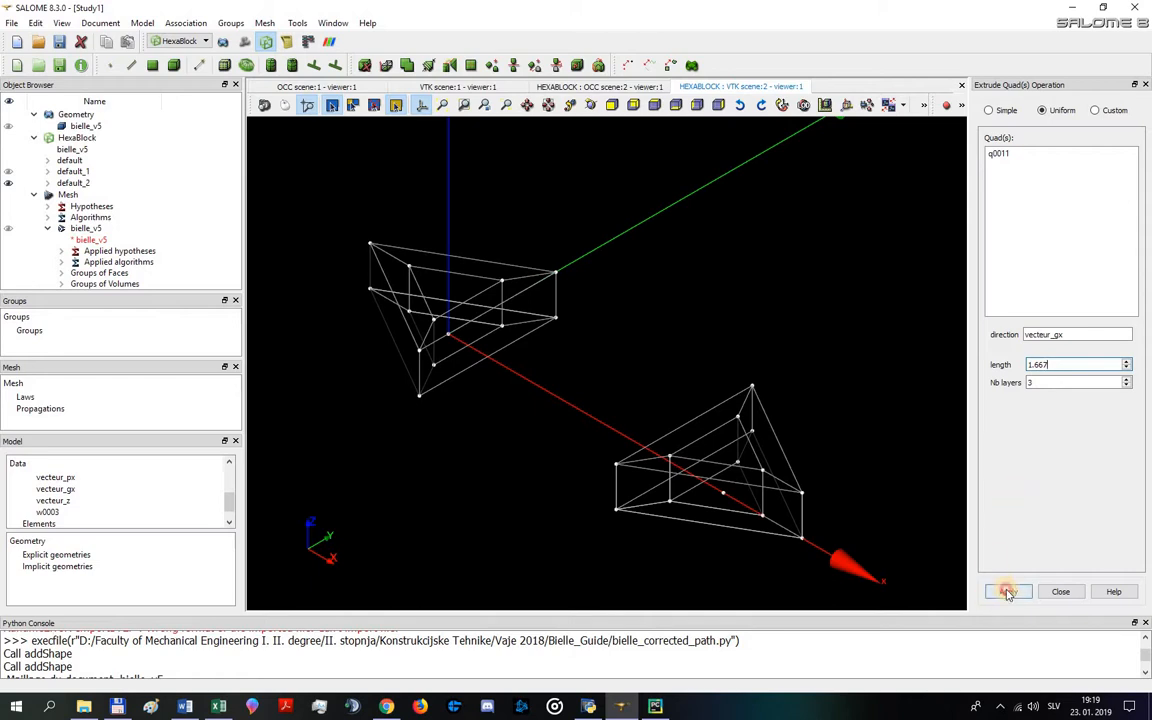
click(1061, 593)
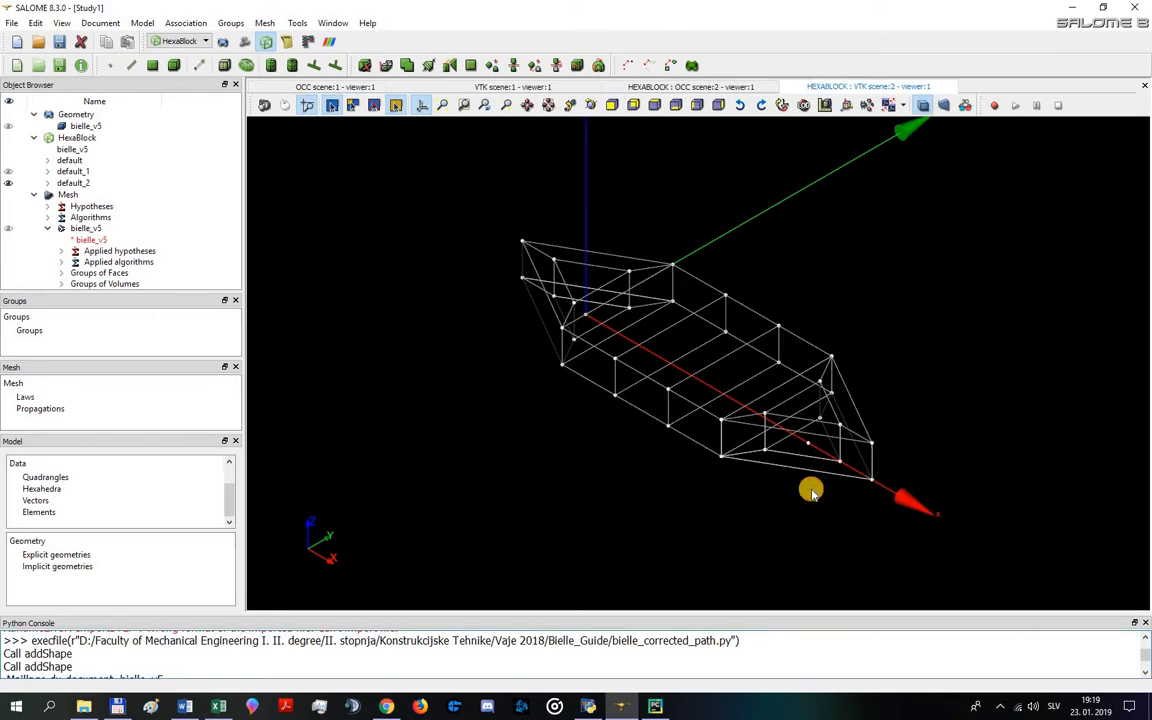
- Merge the second pipe's upper near corner vertex v0025 with the adjacent vertex v0037 of the extruded blocks
scroll(715, 404, up, 5)
scroll(700, 425, up, 5)
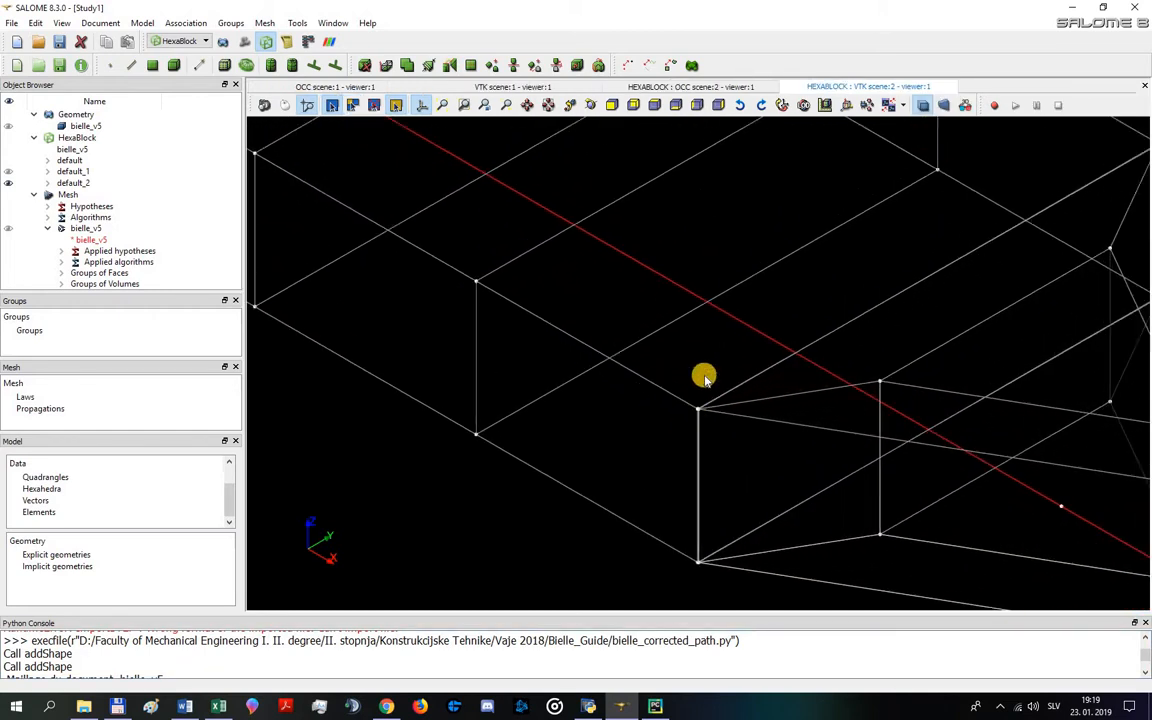
scroll(708, 510, up, 3)
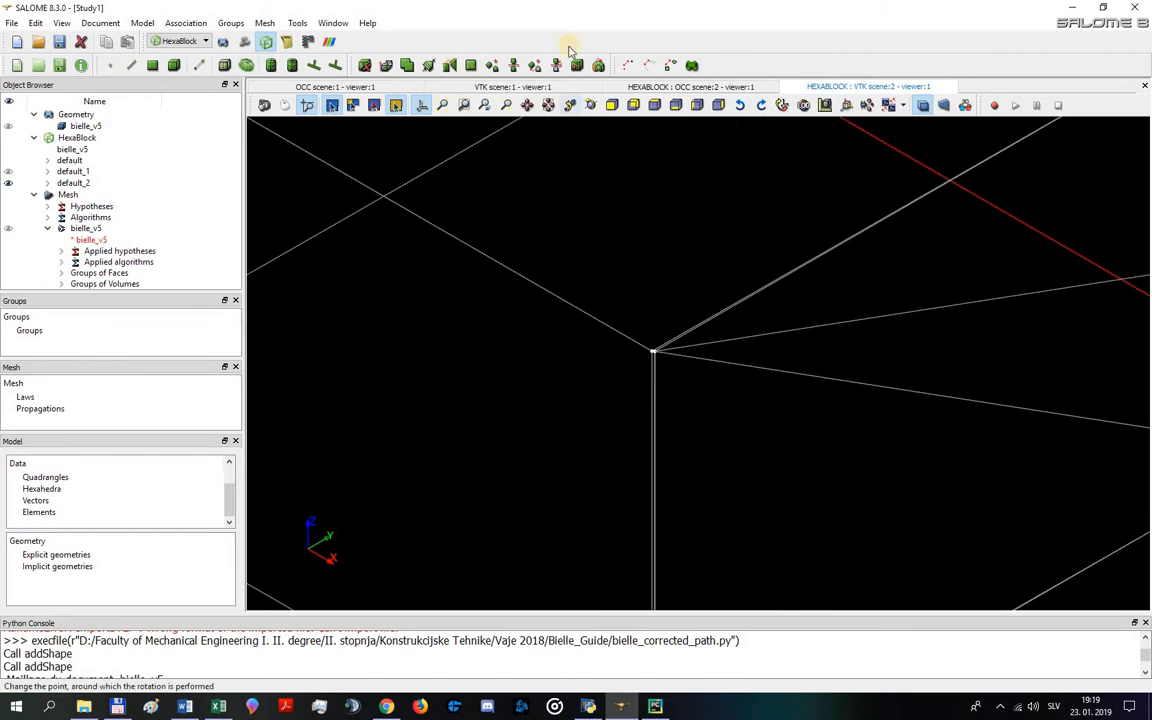
click(428, 66)
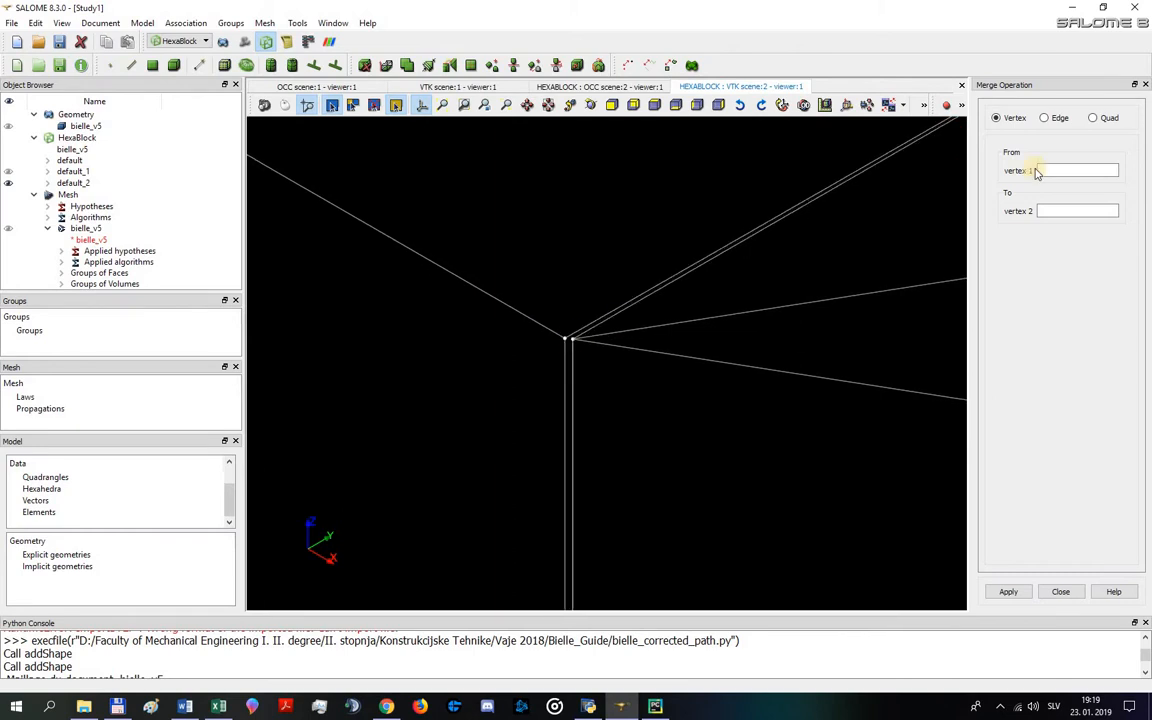
scroll(571, 339, up, 2)
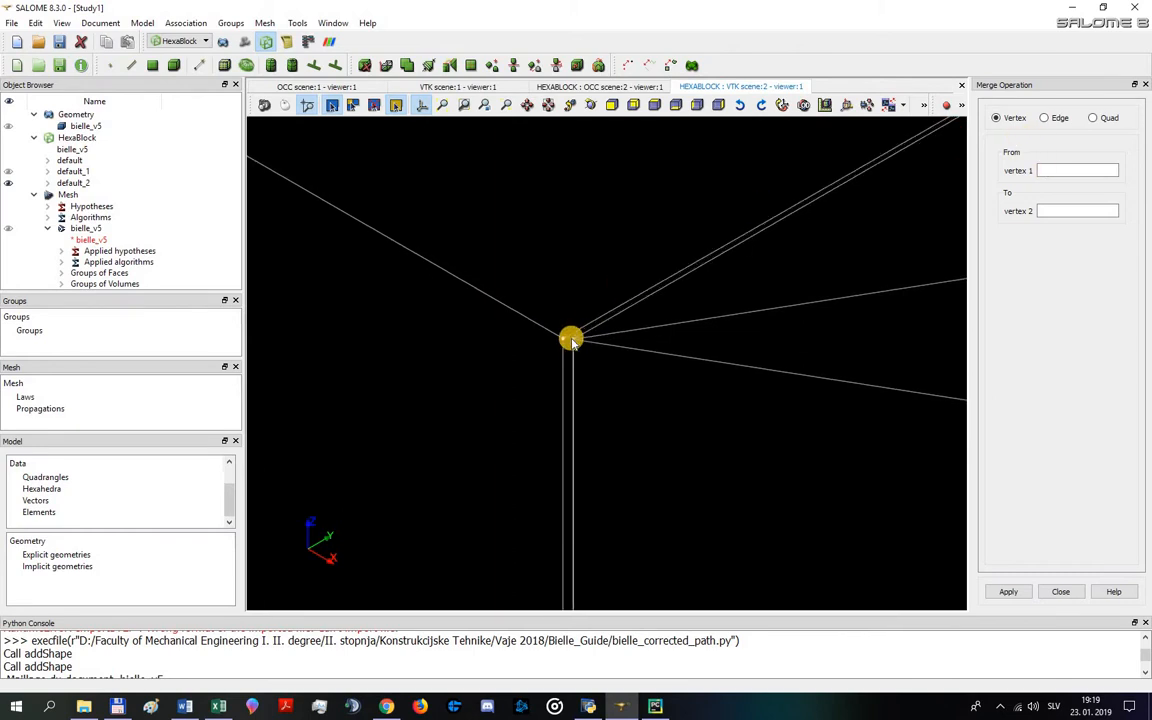
click(1077, 170)
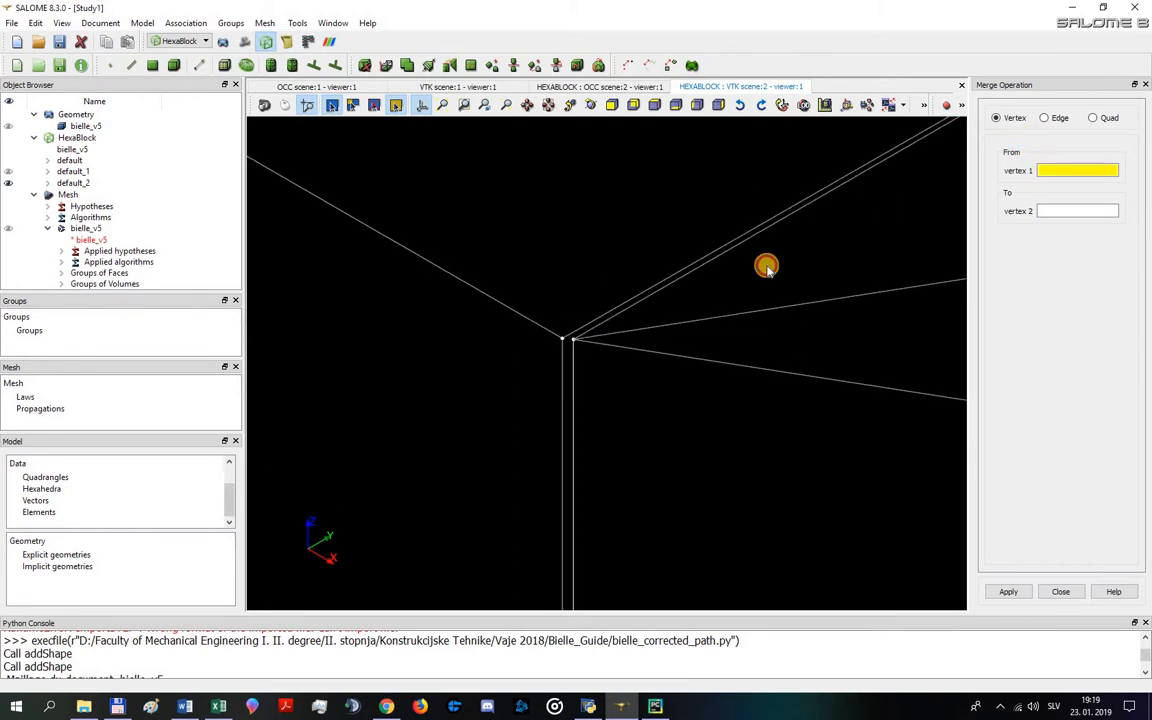
click(576, 343)
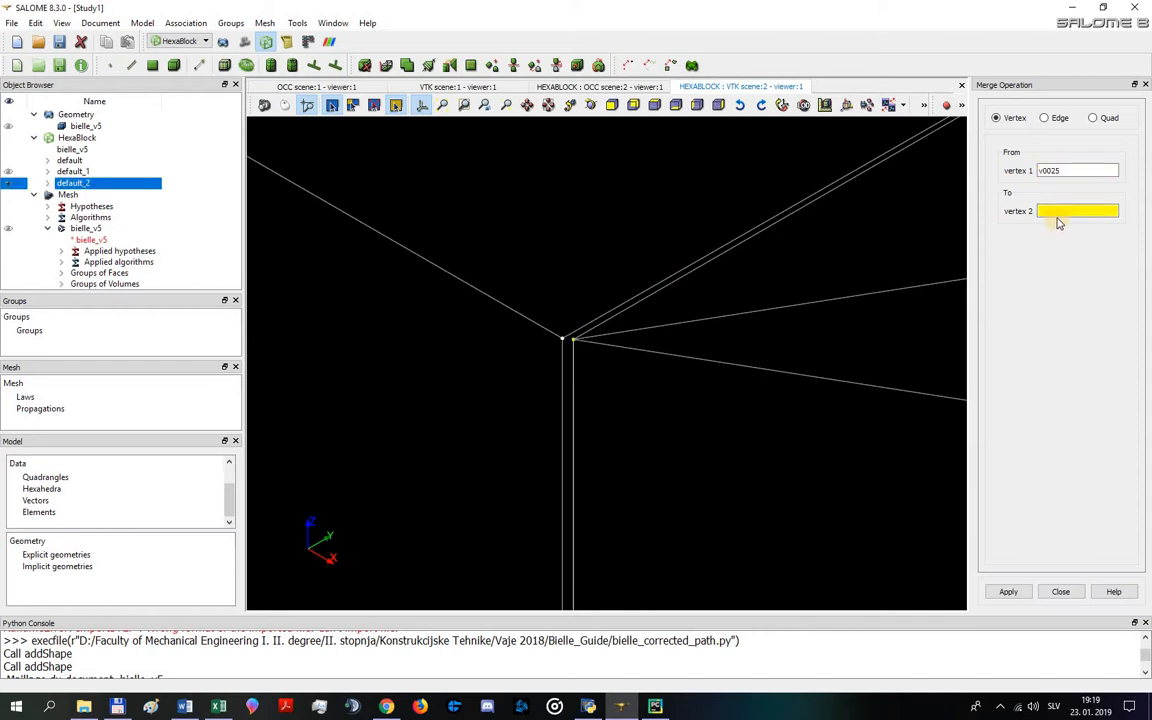
click(564, 342)
click(1008, 592)
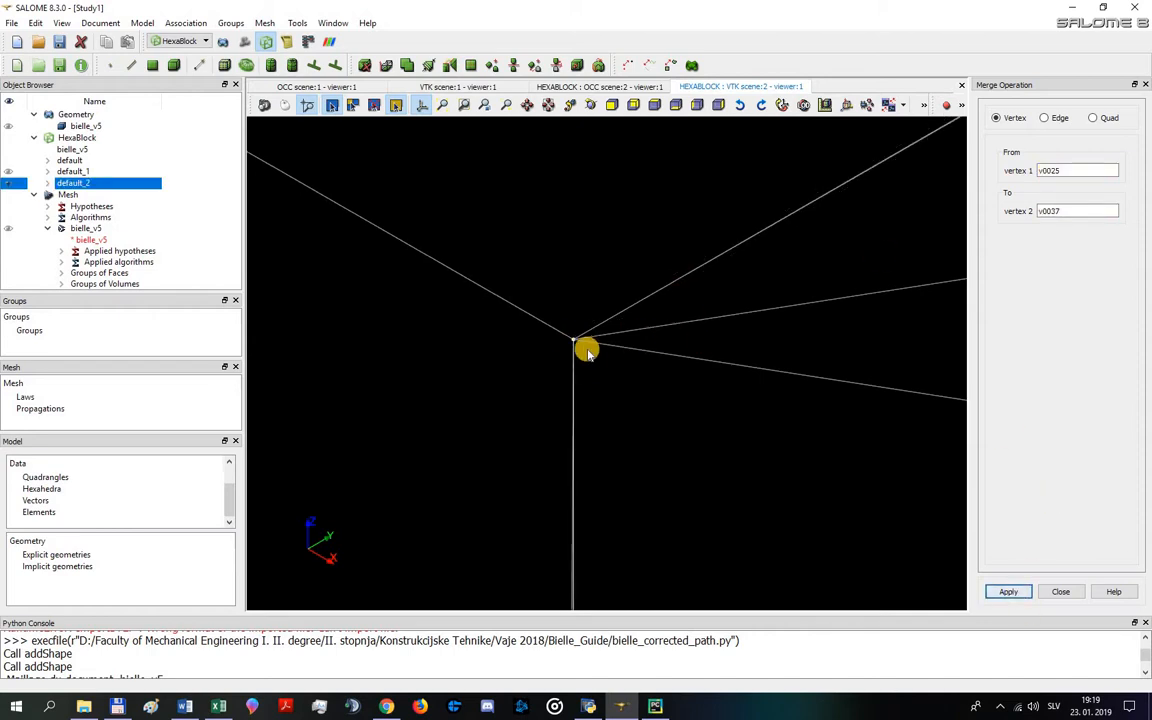
- Merge the second pipe's lower near corner vertex v0024 with the adjacent extruded block vertex v0028
scroll(582, 348, down, 5)
scroll(575, 372, down, 2)
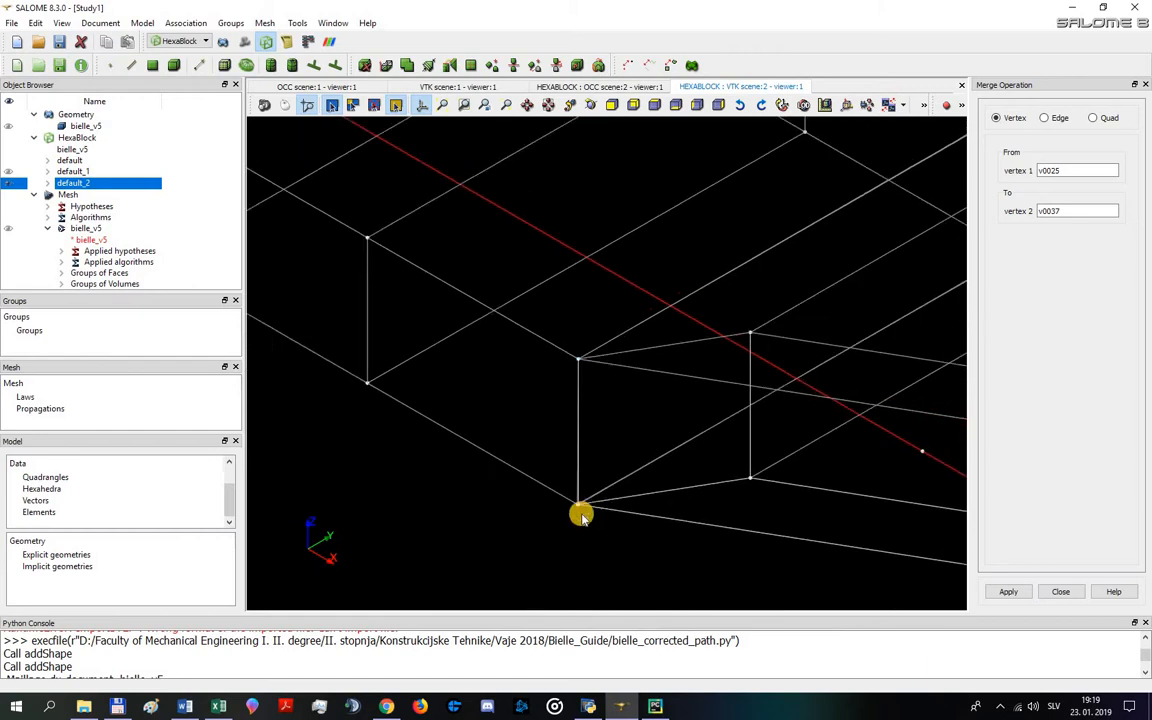
scroll(578, 512, up, 8)
scroll(576, 470, up, 2)
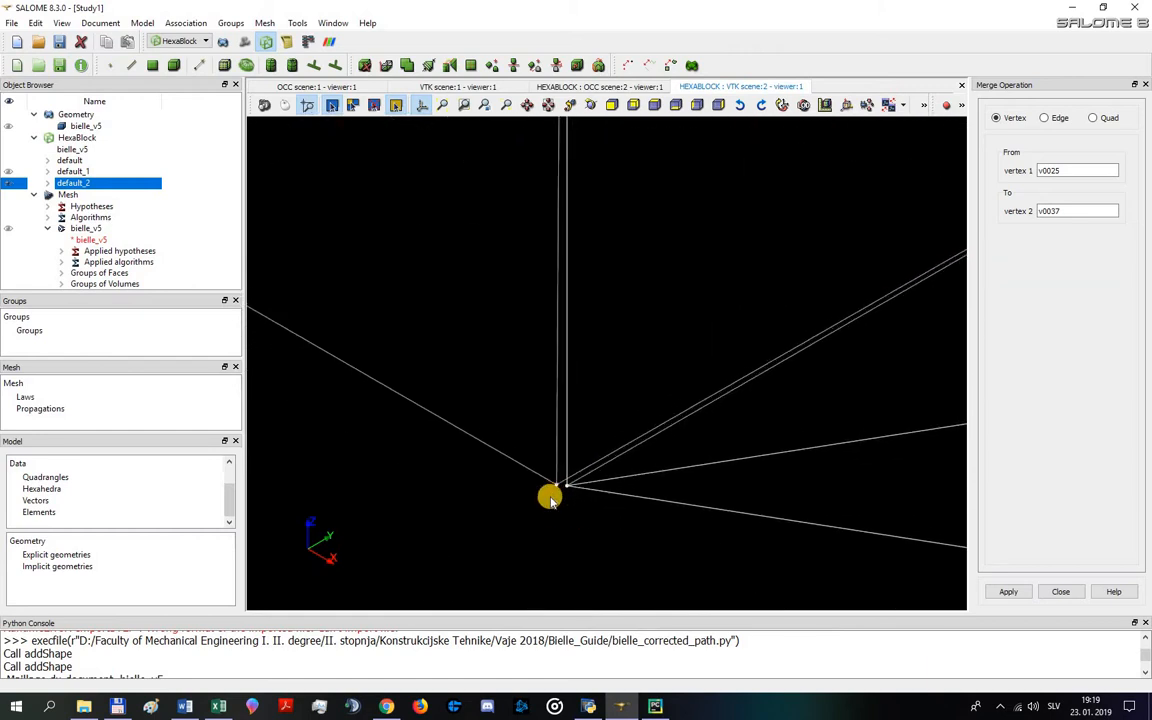
click(1076, 173)
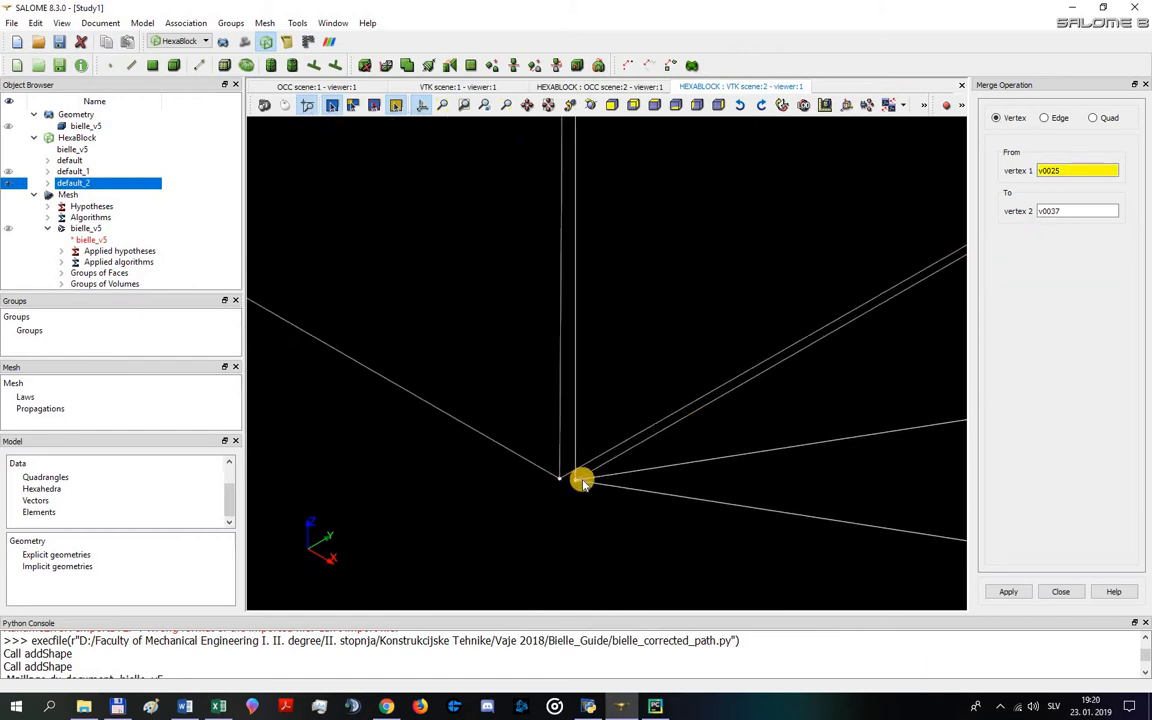
click(576, 478)
click(1062, 211)
click(561, 478)
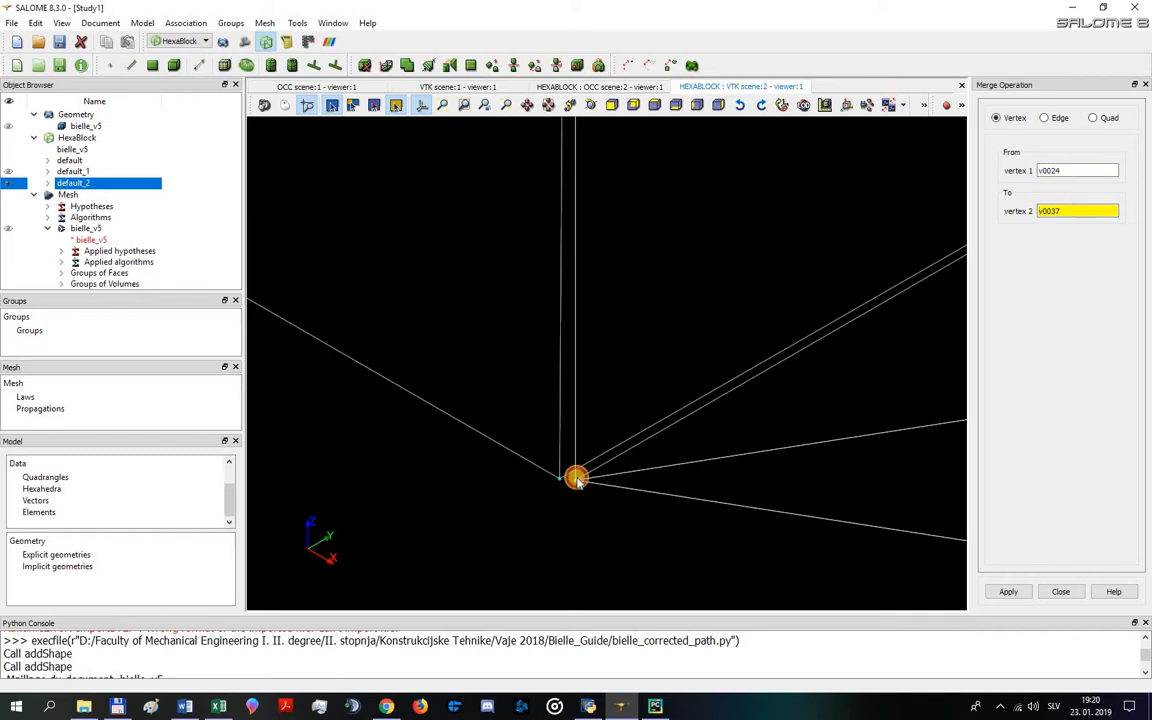
click(1008, 591)
- Merge vertex v0031 with the adjacent vertex v0020 at the second pipe's lower far corner
scroll(694, 396, down, 9)
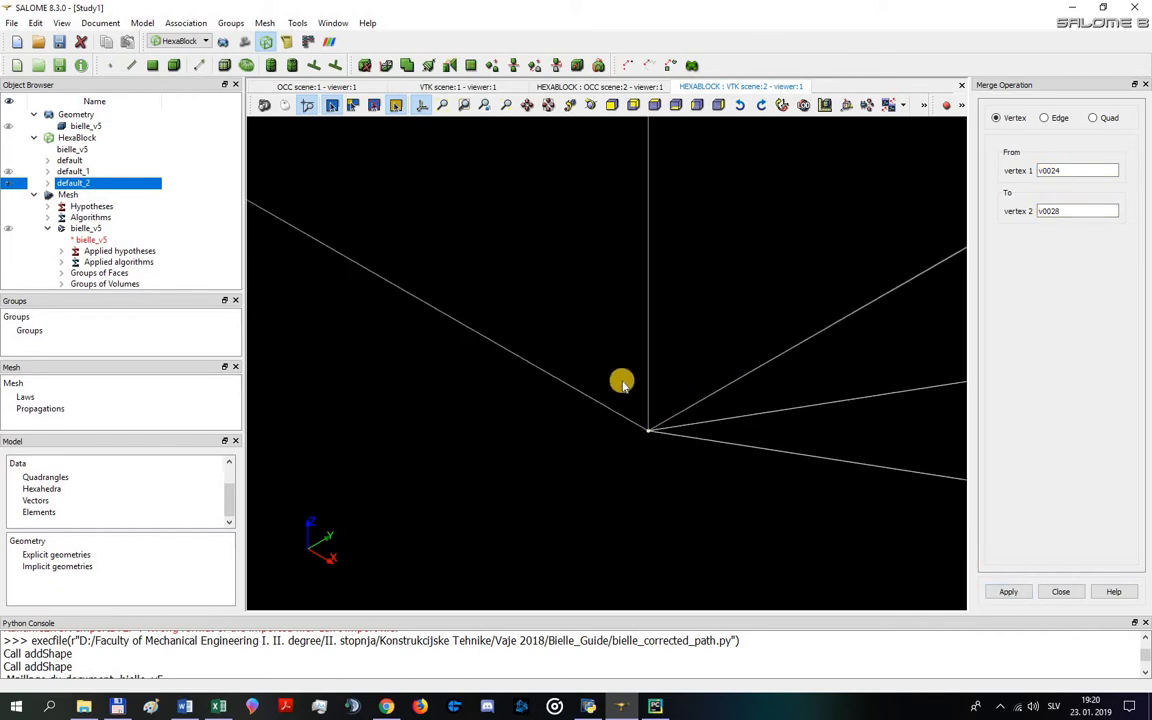
scroll(598, 360, down, 10)
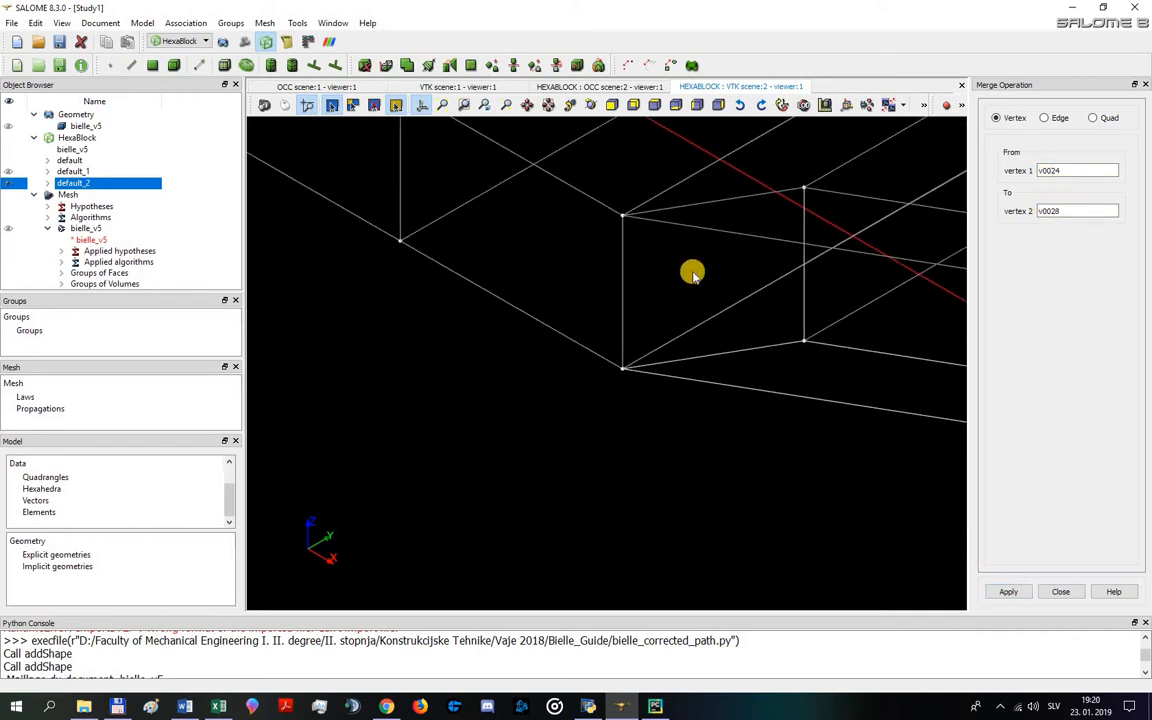
scroll(901, 216, up, 15)
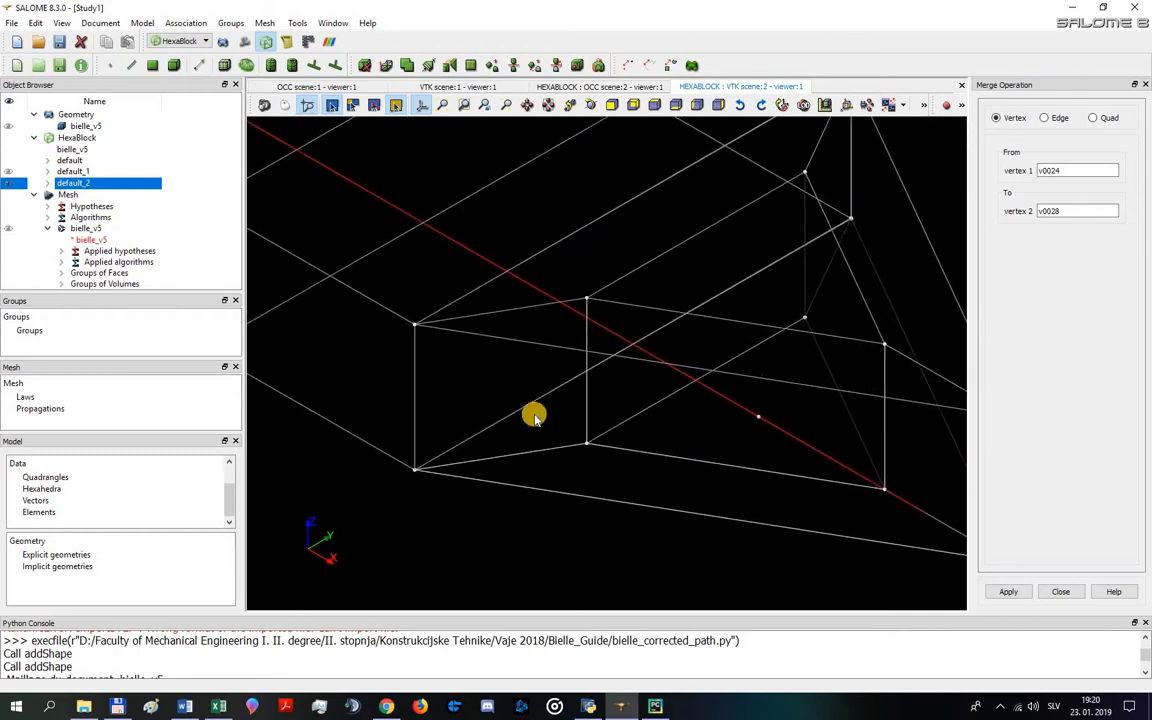
scroll(587, 446, up, 6)
scroll(630, 345, down, 10)
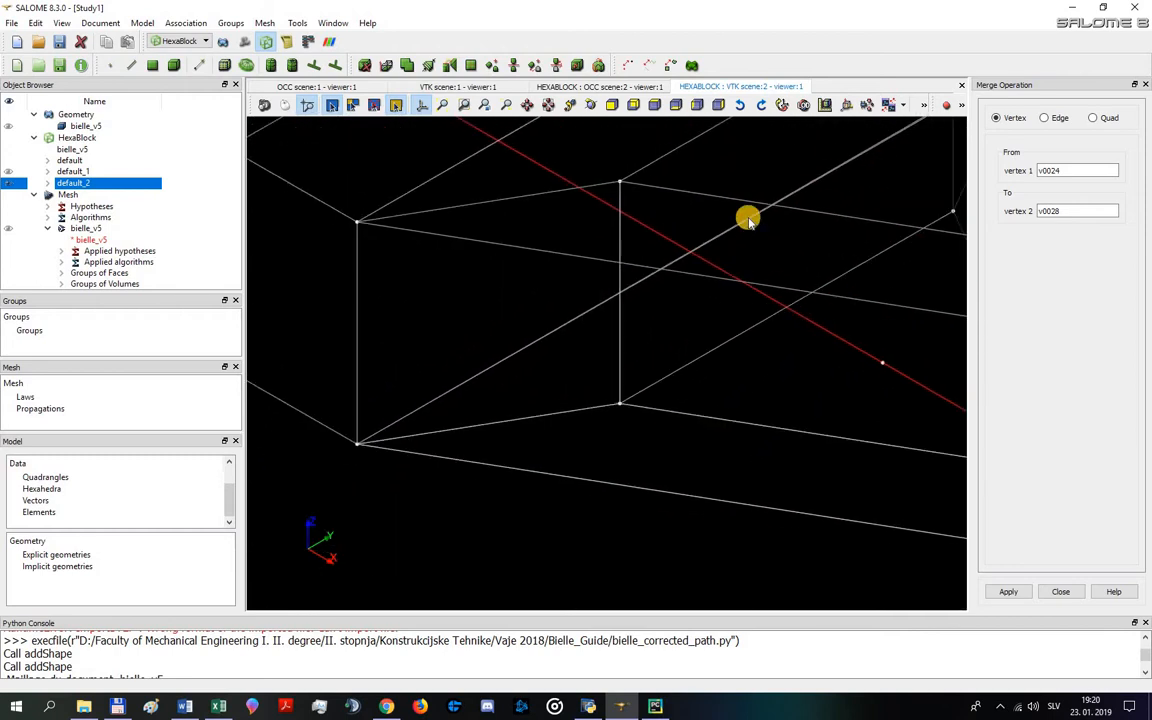
scroll(942, 160, up, 3)
scroll(861, 180, up, 10)
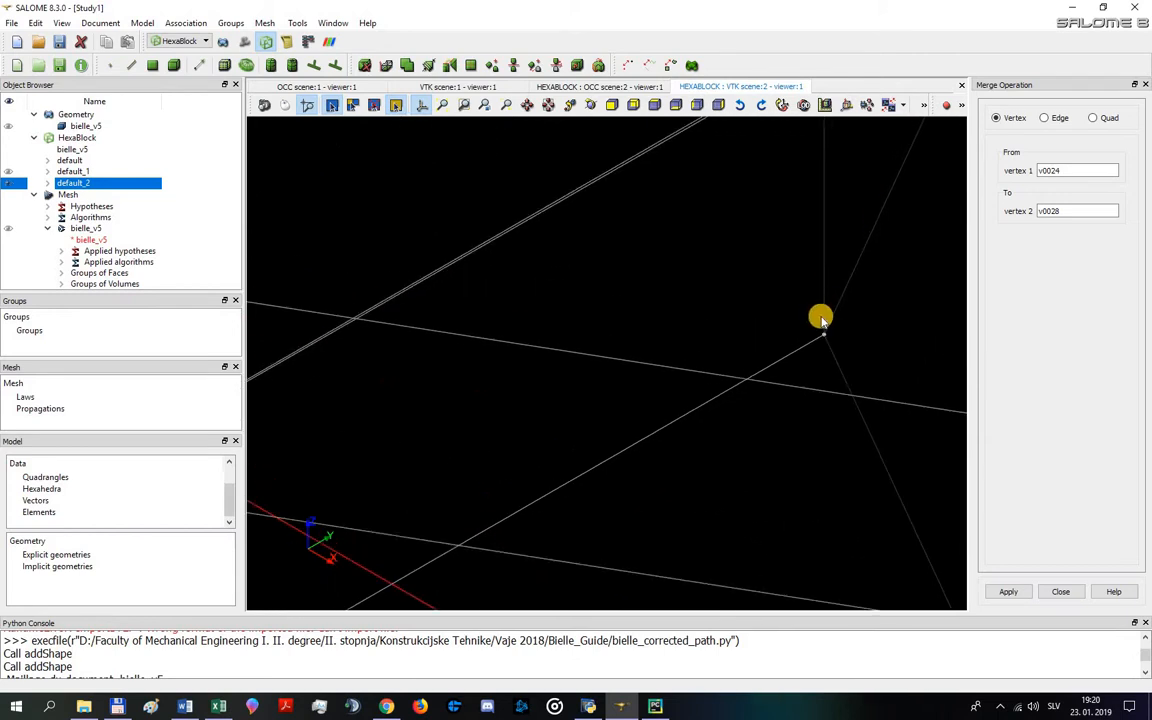
scroll(835, 345, down, 10)
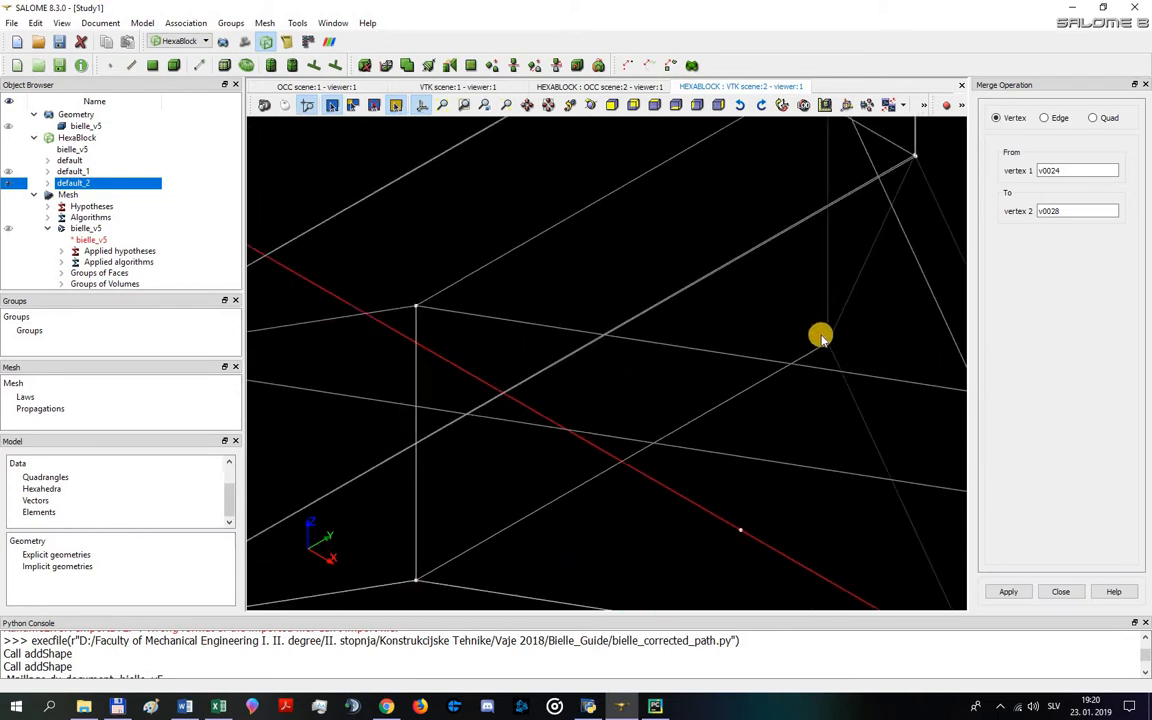
scroll(913, 178, up, 8)
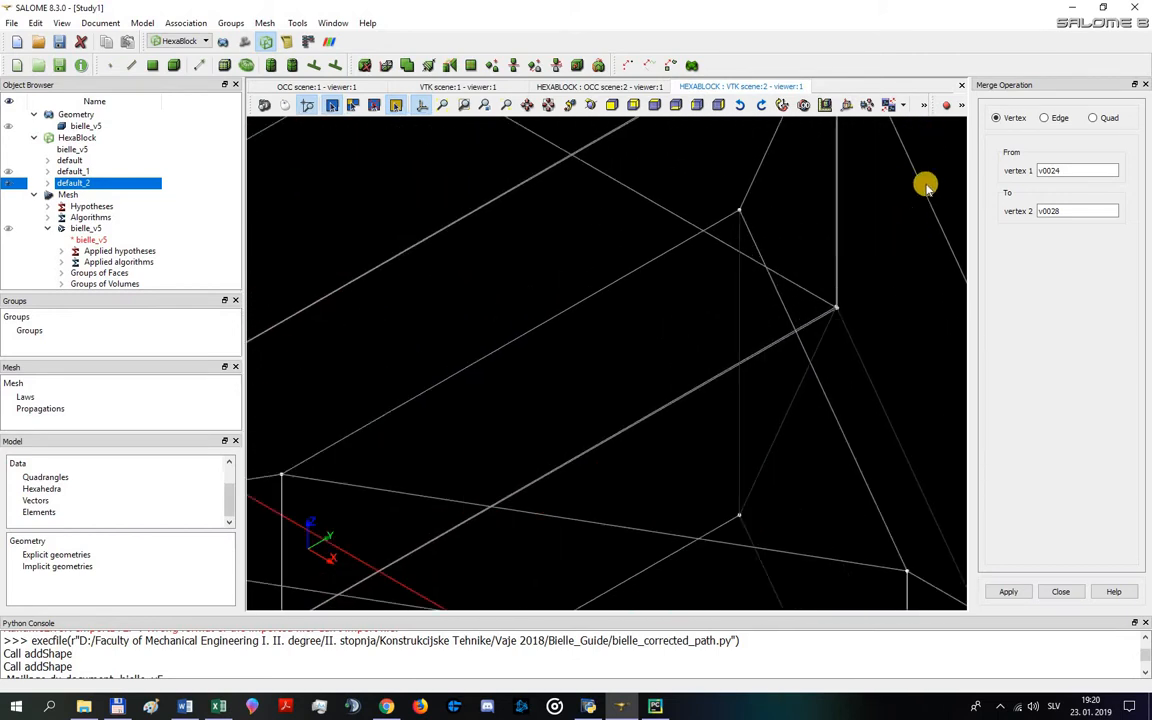
click(1075, 170)
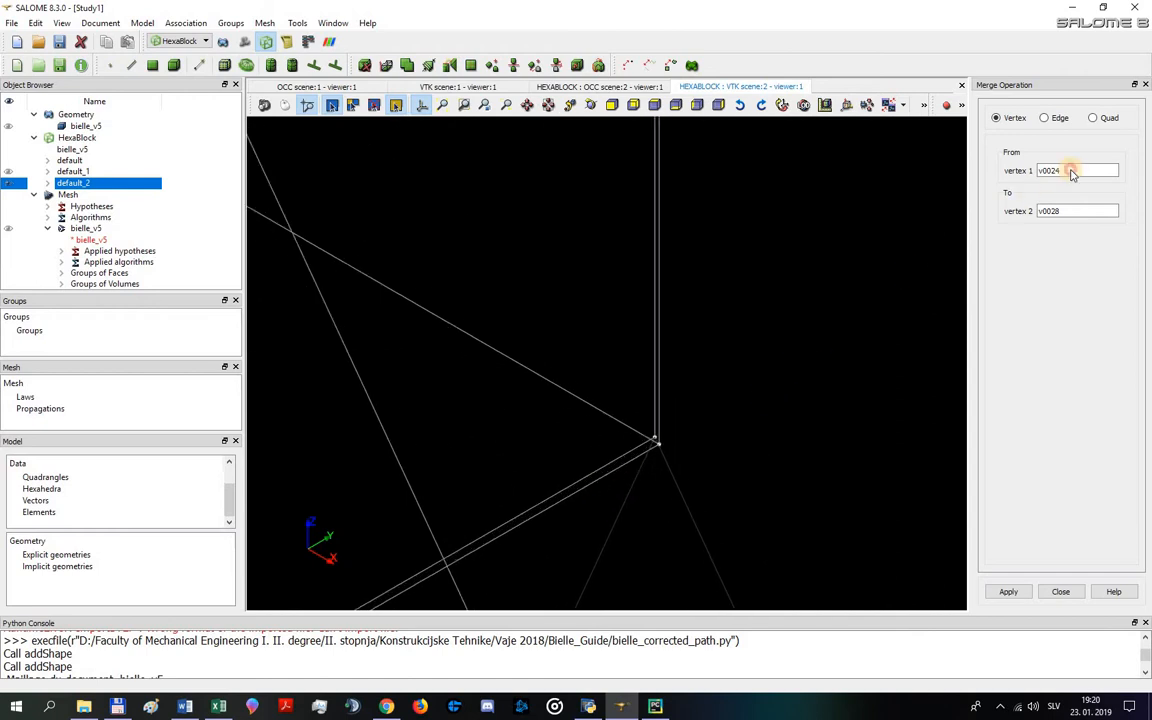
scroll(660, 447, up, 2)
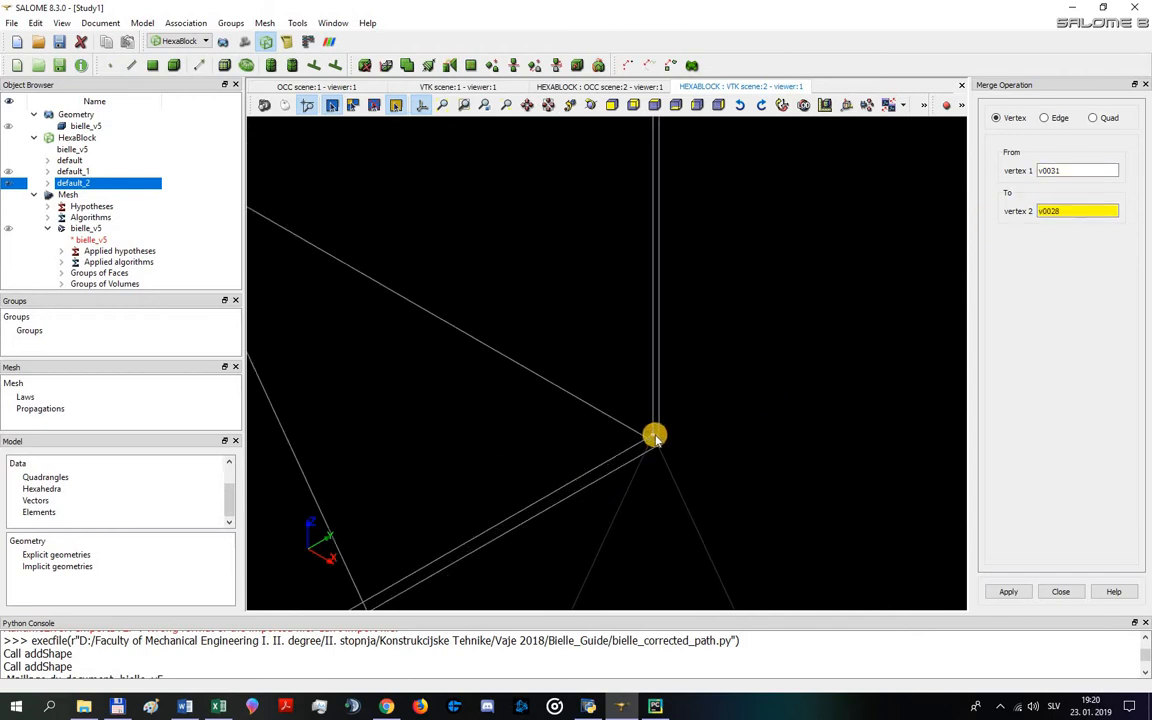
click(1005, 587)
scroll(708, 370, down, 5)
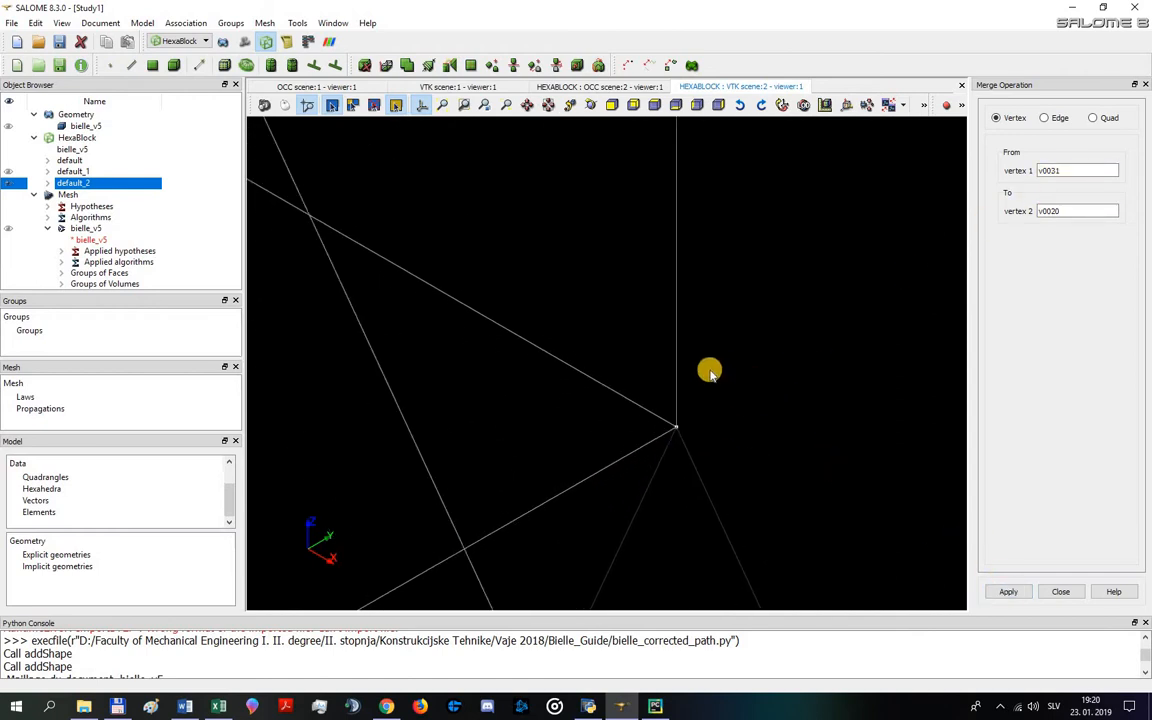
- Inspect the second pipe's upper far corner and the whole block model for unmerged vertices, and end the merge operation
scroll(696, 374, down, 5)
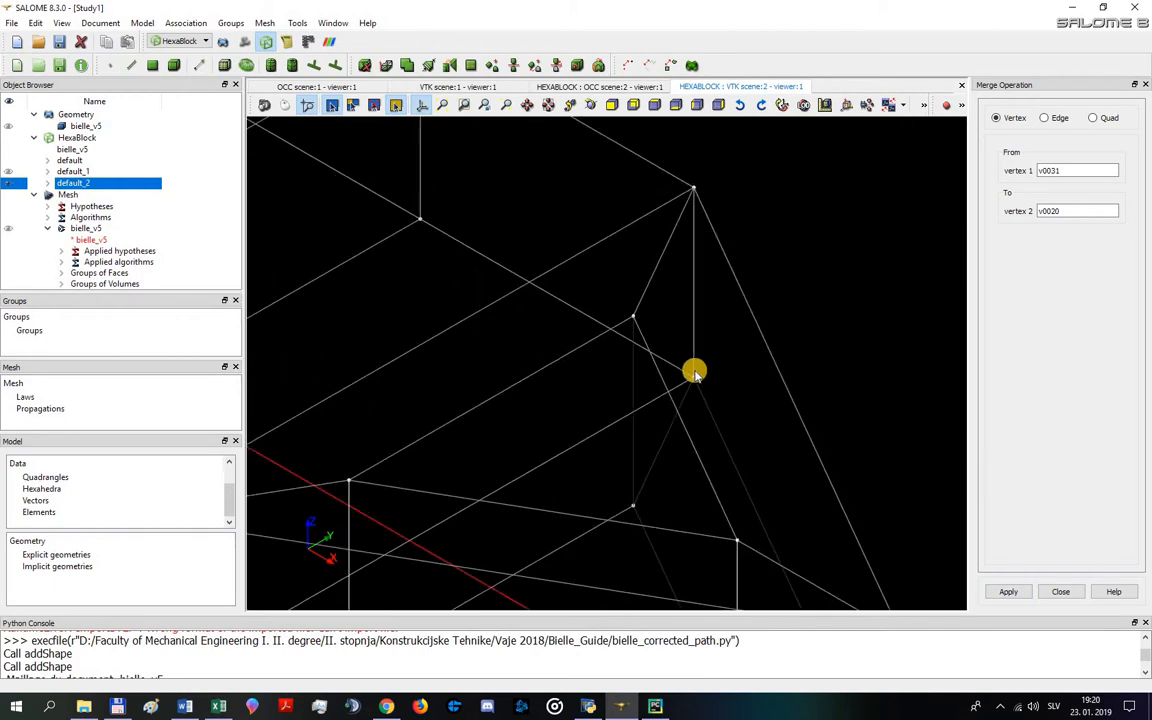
scroll(700, 190, up, 6)
scroll(698, 276, up, 4)
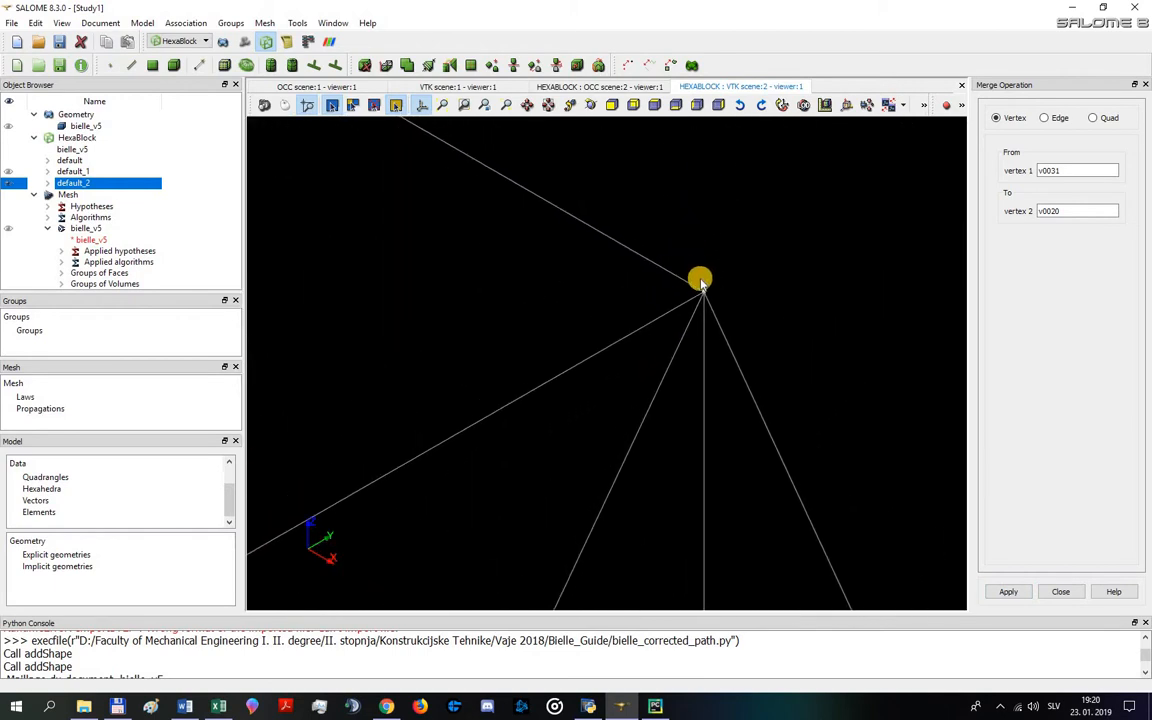
scroll(720, 314, up, 4)
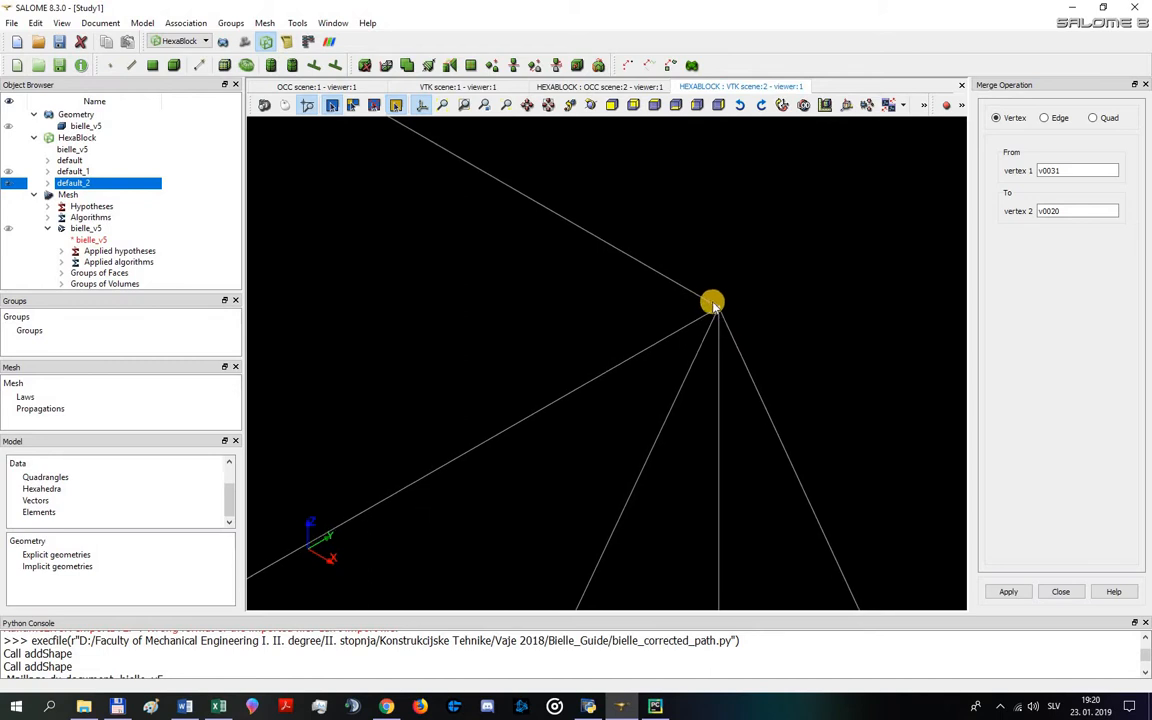
scroll(717, 312, up, 2)
scroll(498, 422, down, 2)
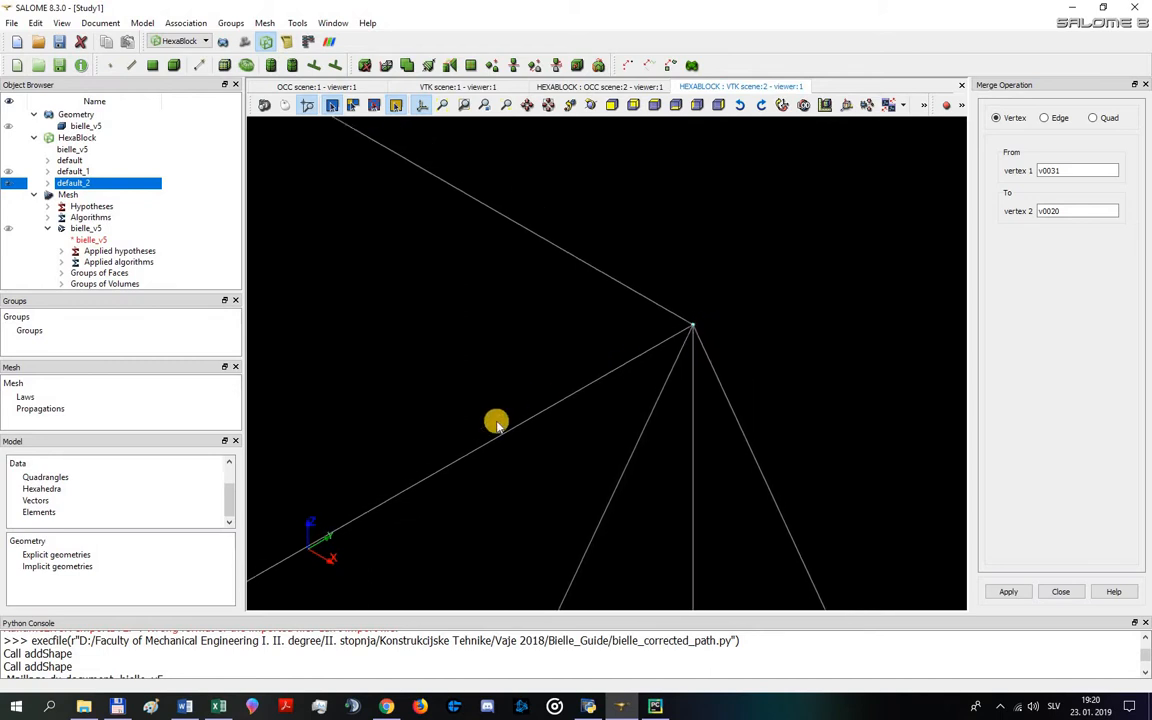
scroll(571, 402, down, 7)
scroll(565, 410, down, 6)
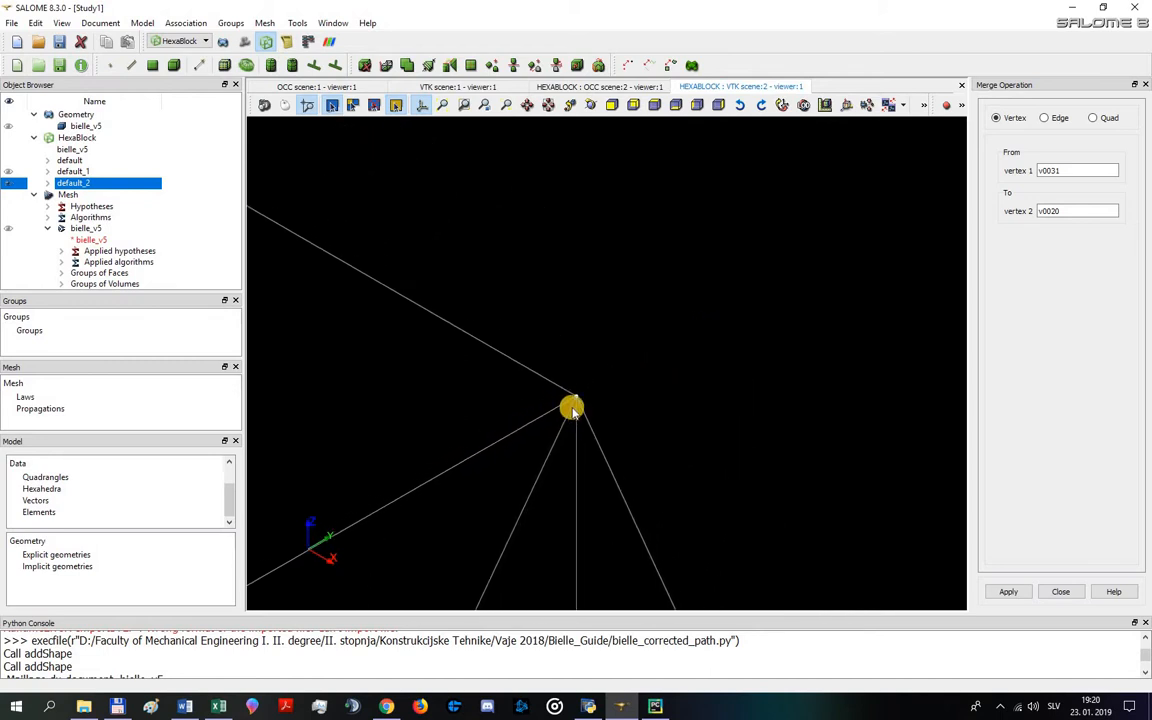
scroll(570, 504, down, 8)
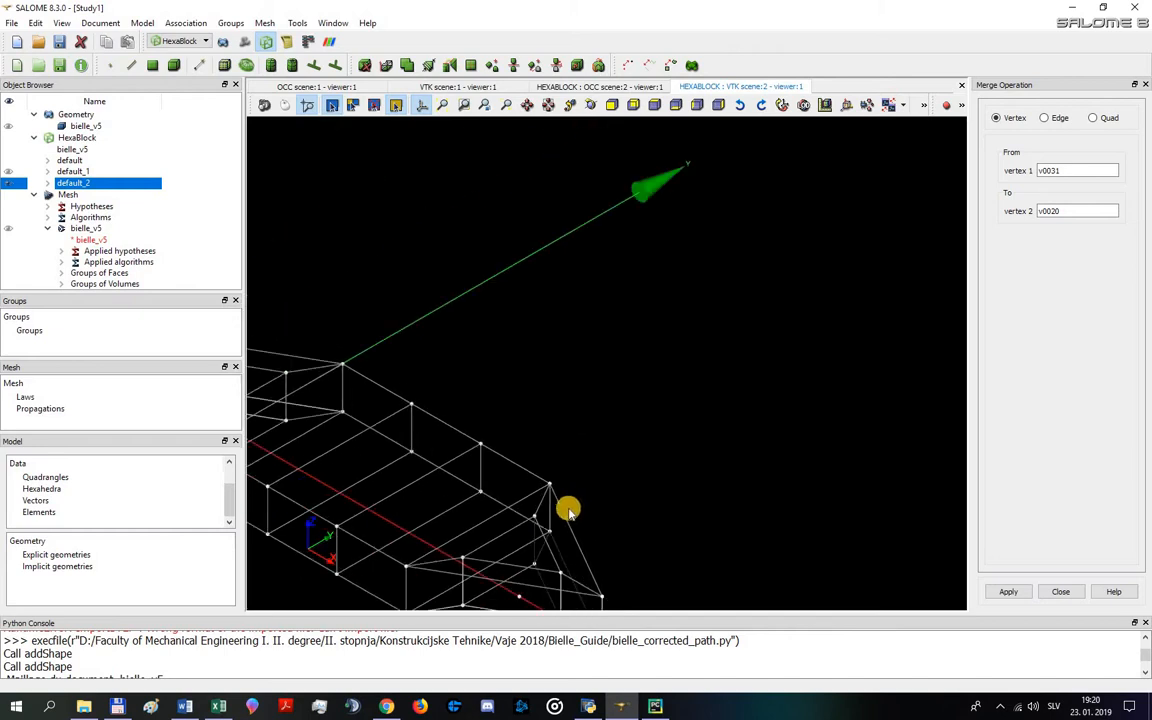
scroll(420, 578, up, 3)
scroll(455, 585, up, 1)
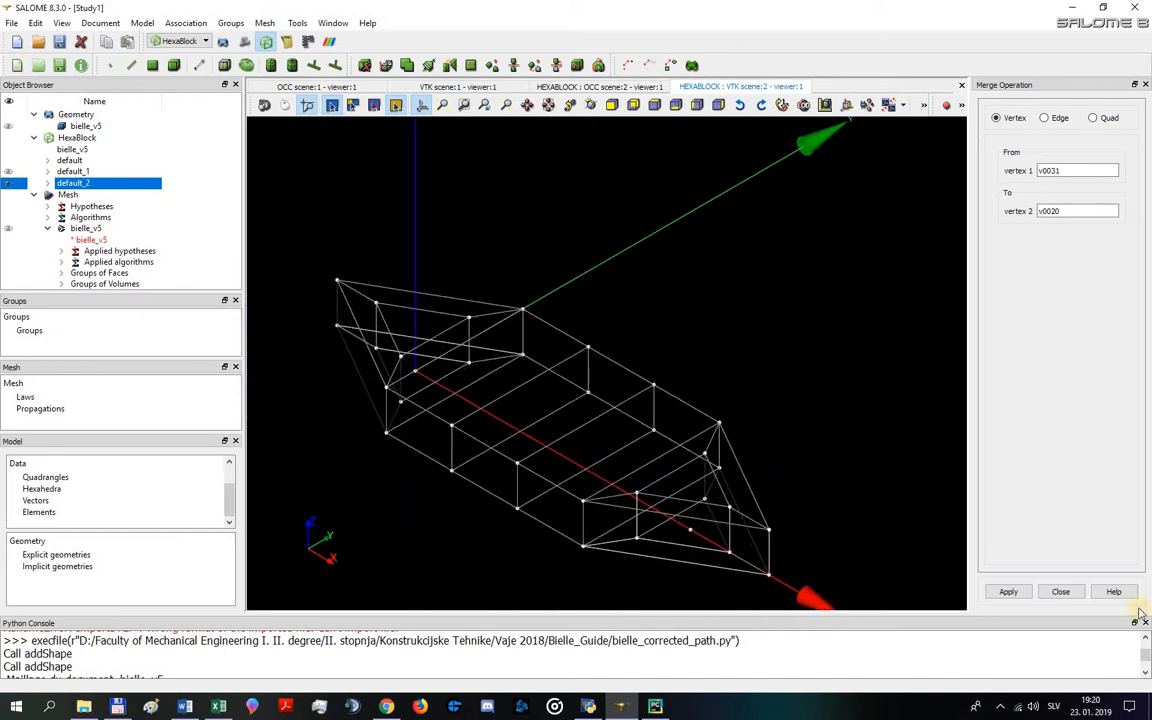
click(1060, 592)
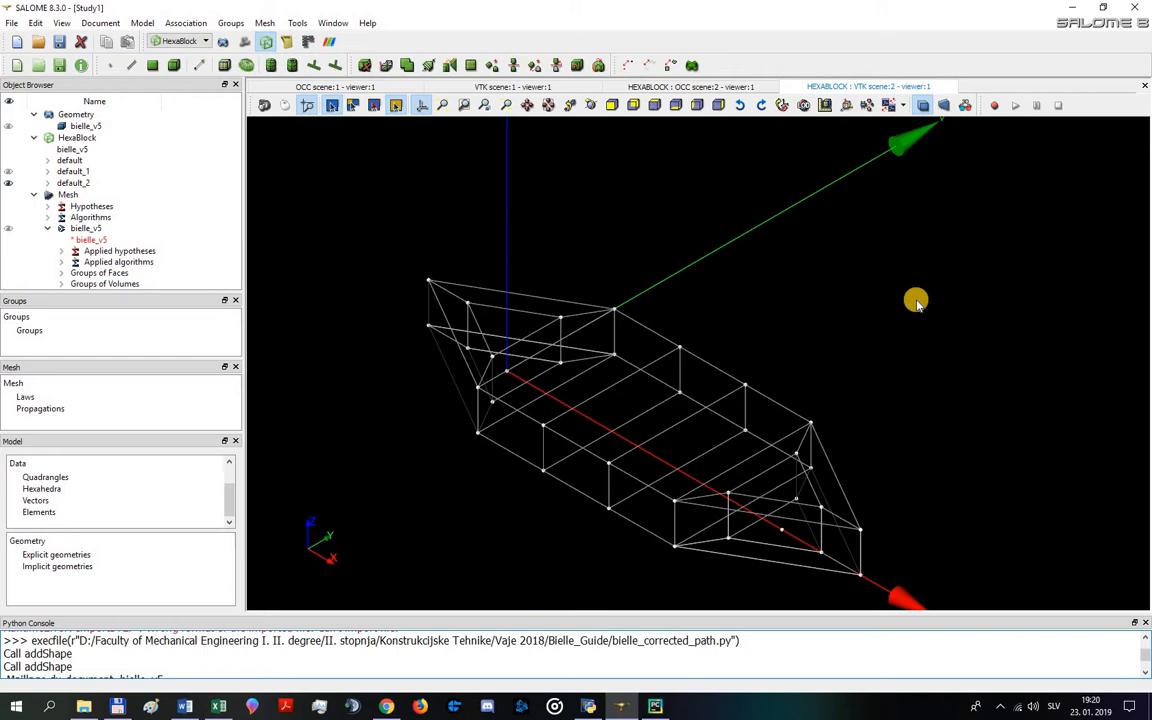
- Add the bielle_v5 geometry to the block model for association, and finish the operation
scroll(601, 447, down, 2)
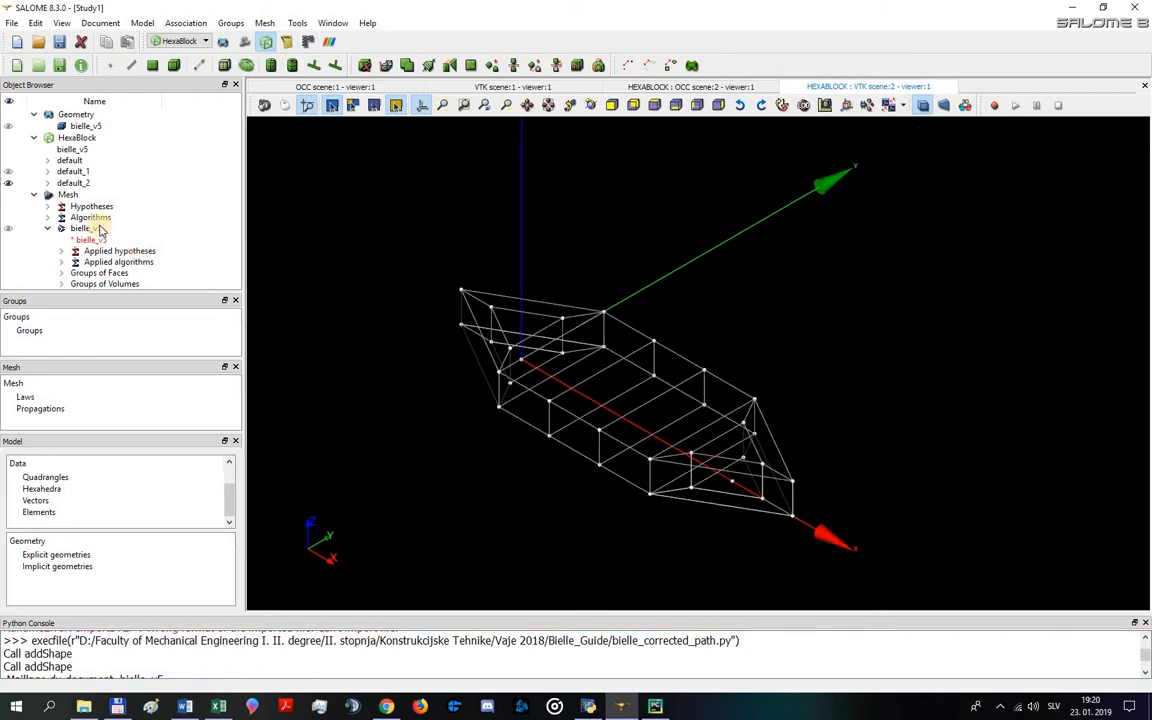
click(204, 24)
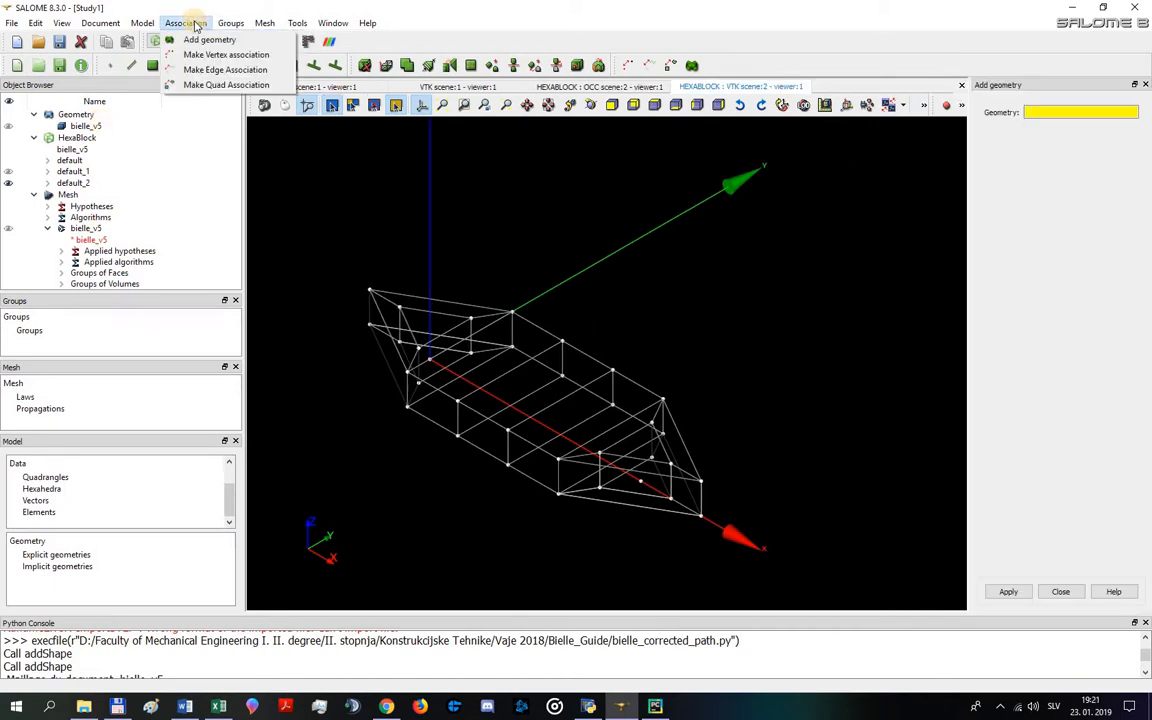
click(1050, 118)
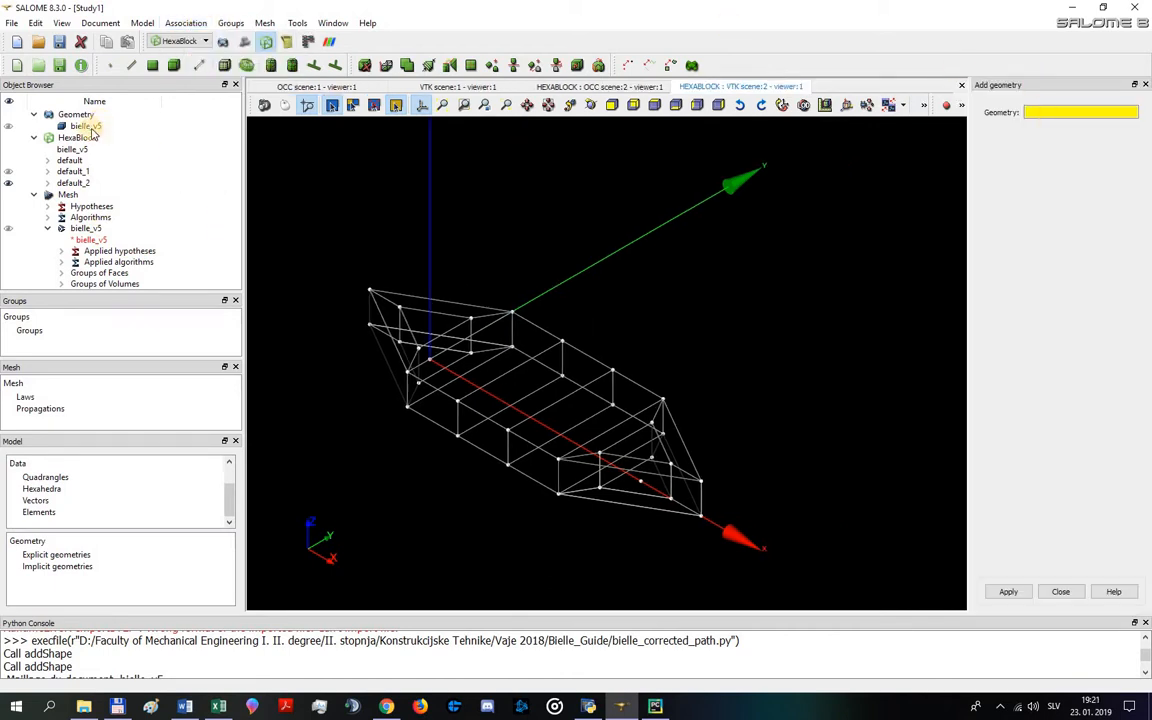
click(86, 126)
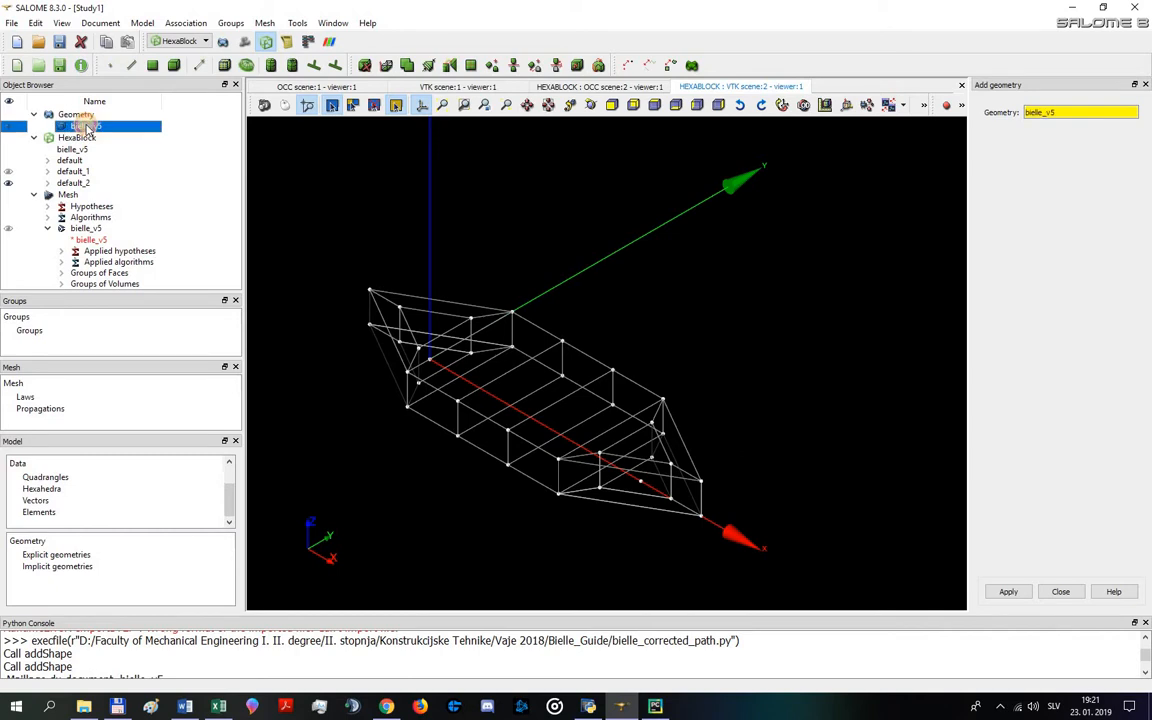
click(1008, 592)
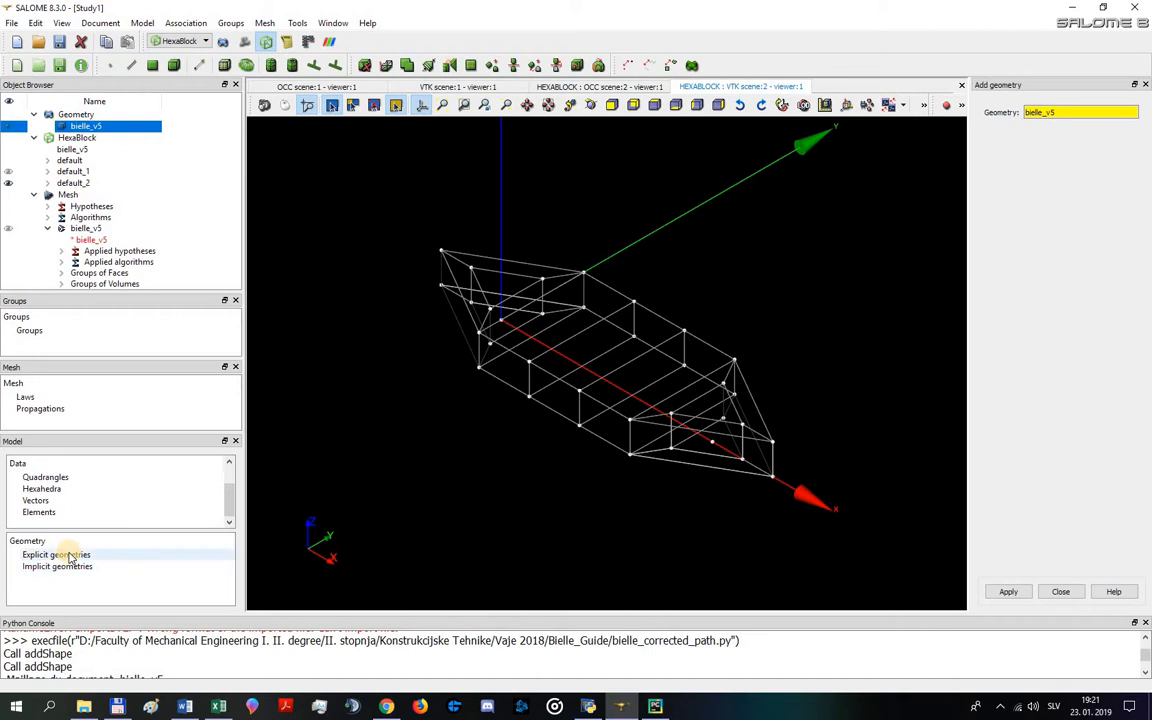
click(1060, 592)
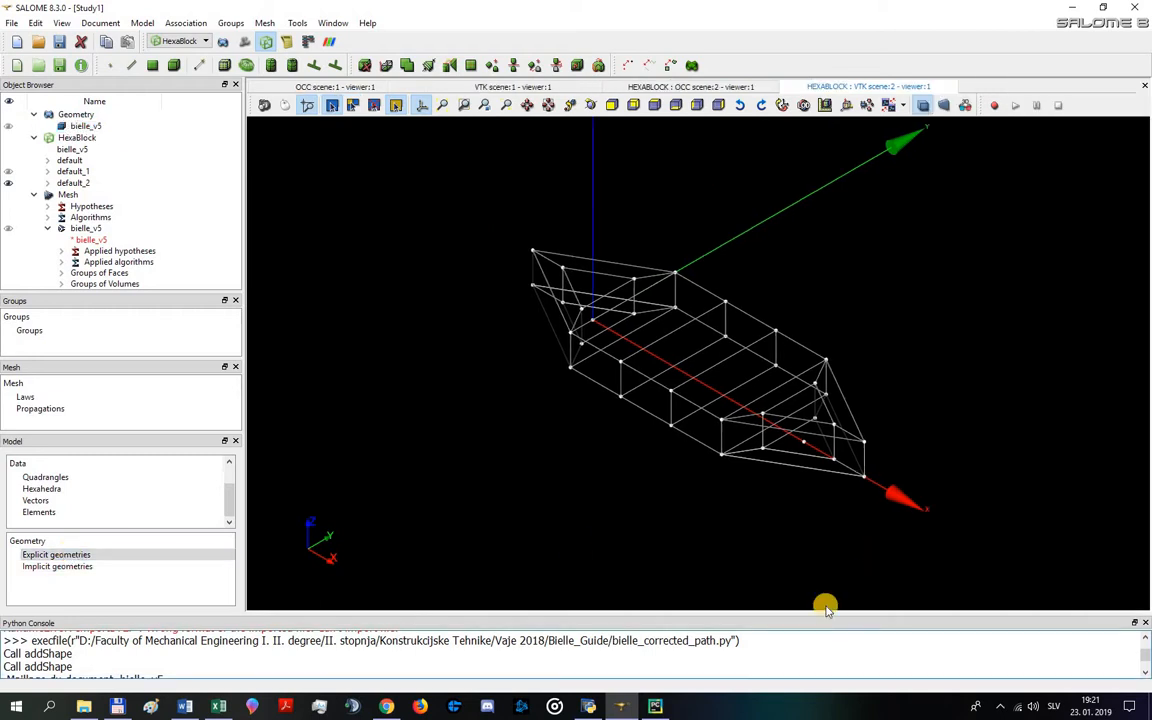
- Expand bielle_v5 under the explicit geometries to list its vertices, edges and quadrangles
double_click(77, 556)
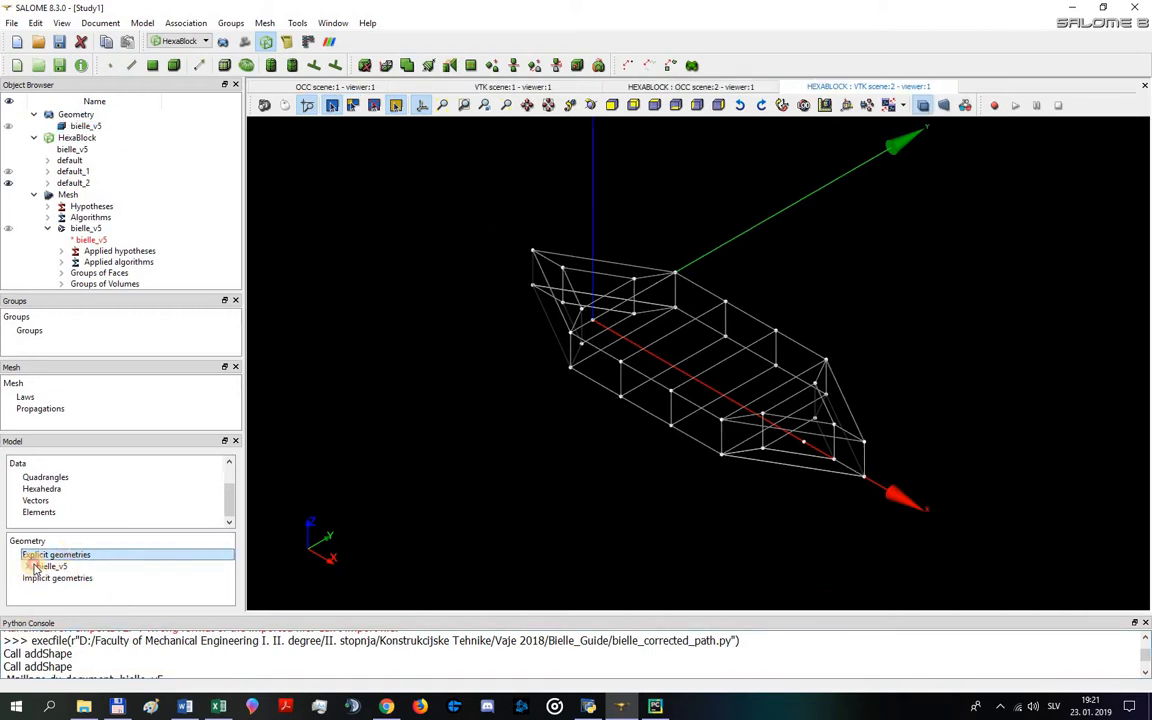
click(32, 567)
scroll(43, 567, down, 1)
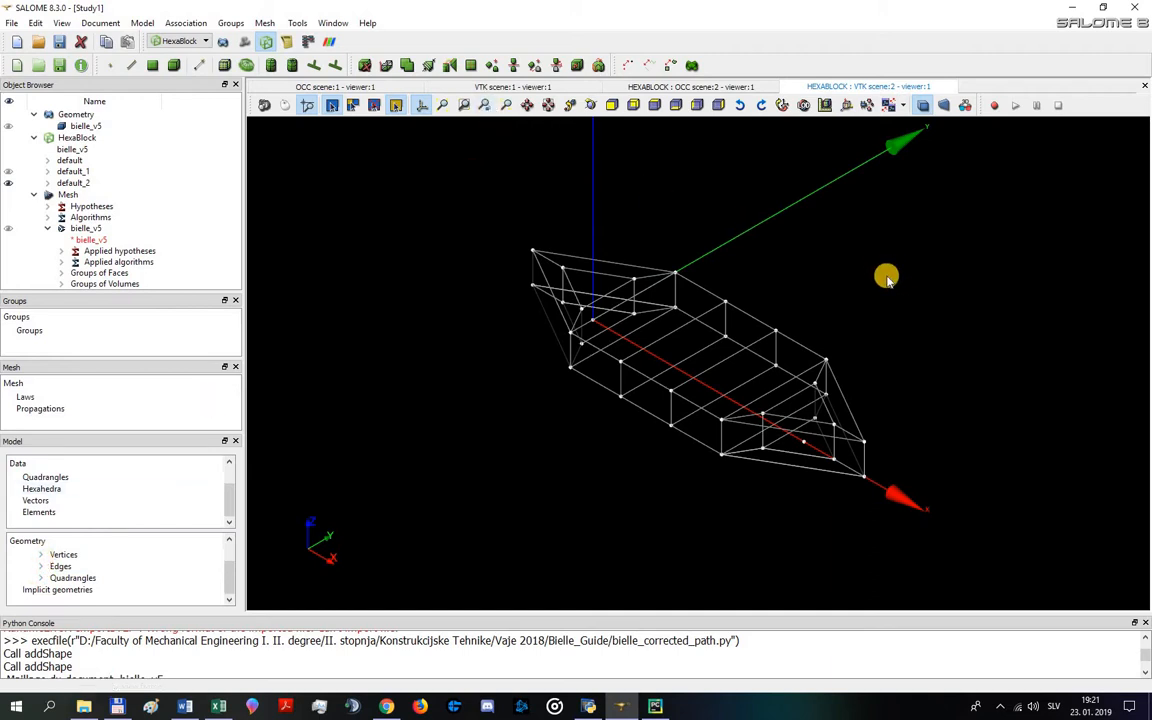
- Browse the model's vertices and edges, and show the information for edge e0005
scroll(175, 485, up, 1)
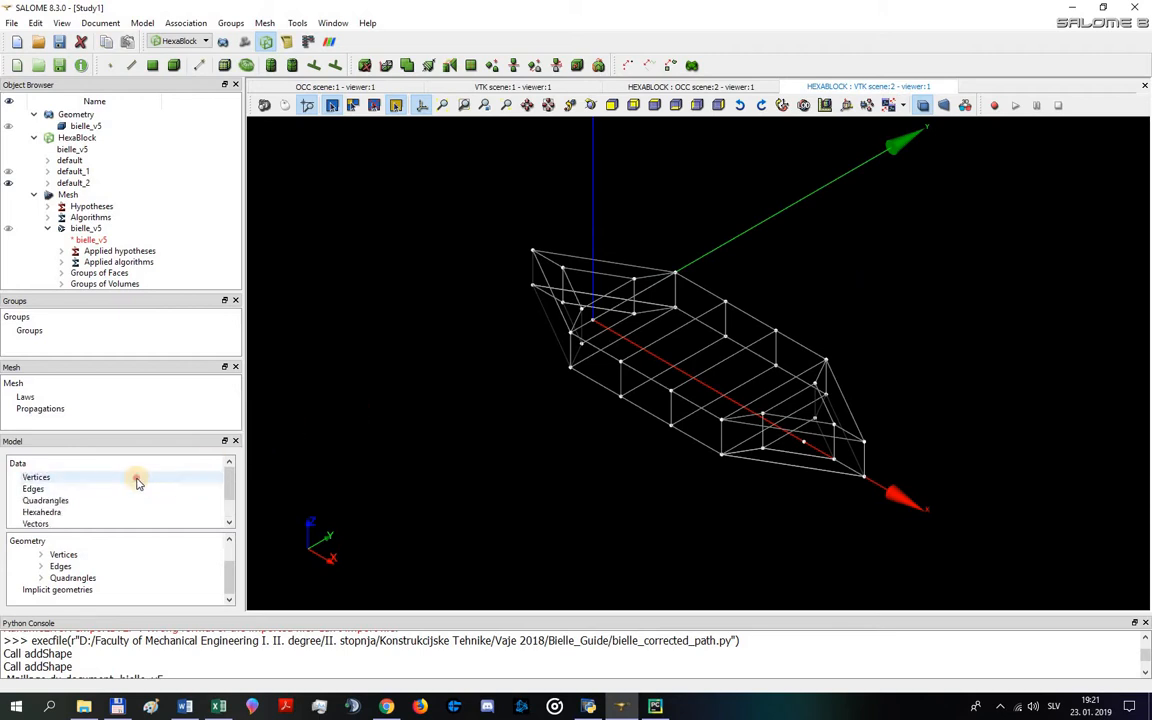
double_click(137, 481)
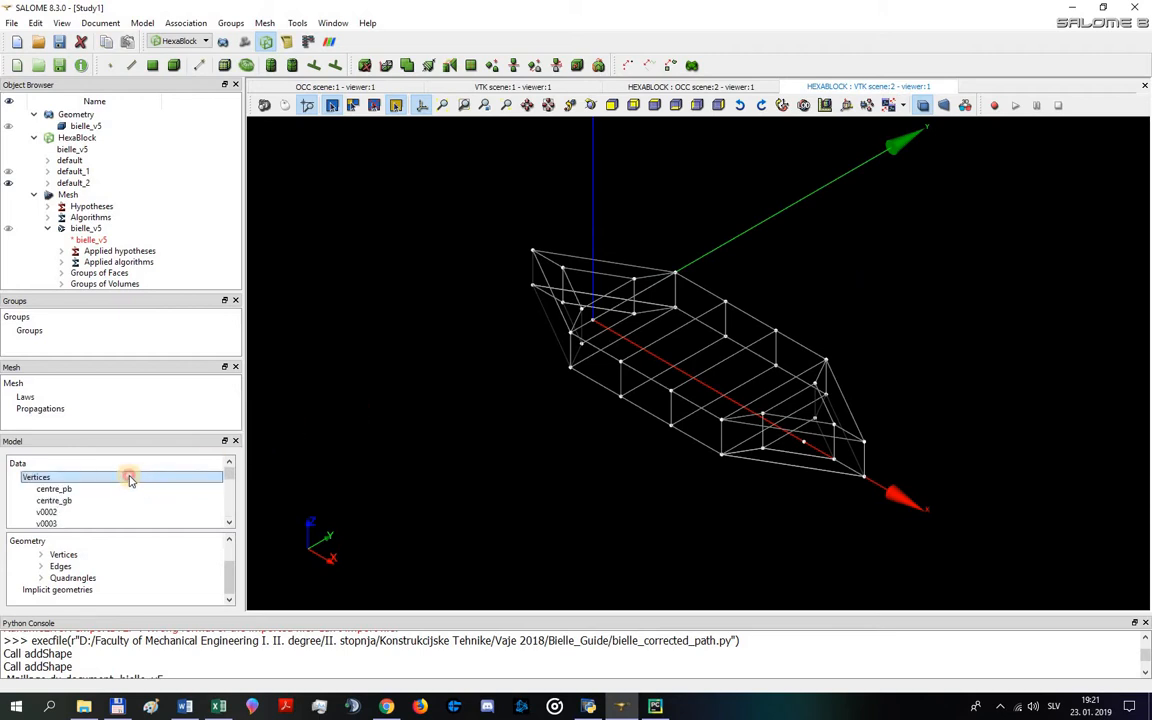
double_click(130, 480)
double_click(78, 489)
scroll(78, 494, down, 2)
click(78, 489)
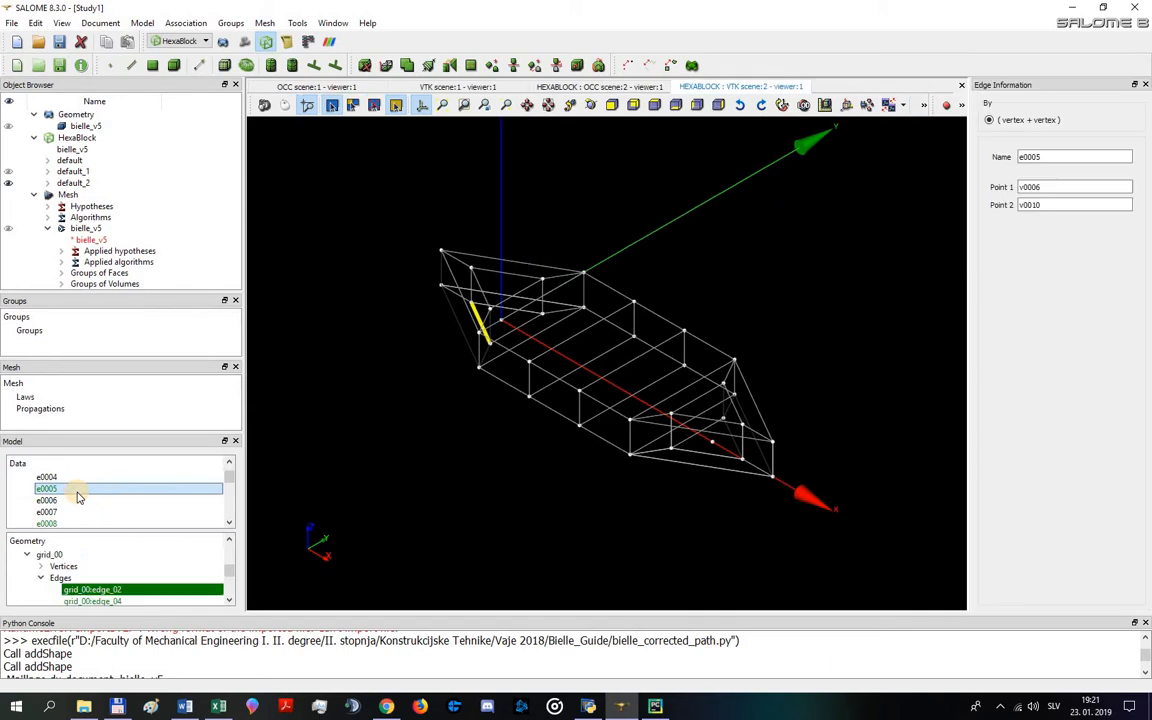
- Close the OCC scene:1 and VTK scene:1 viewers, and split the workspace vertically to show both HEXABLOCK viewers together
right_click(692, 88)
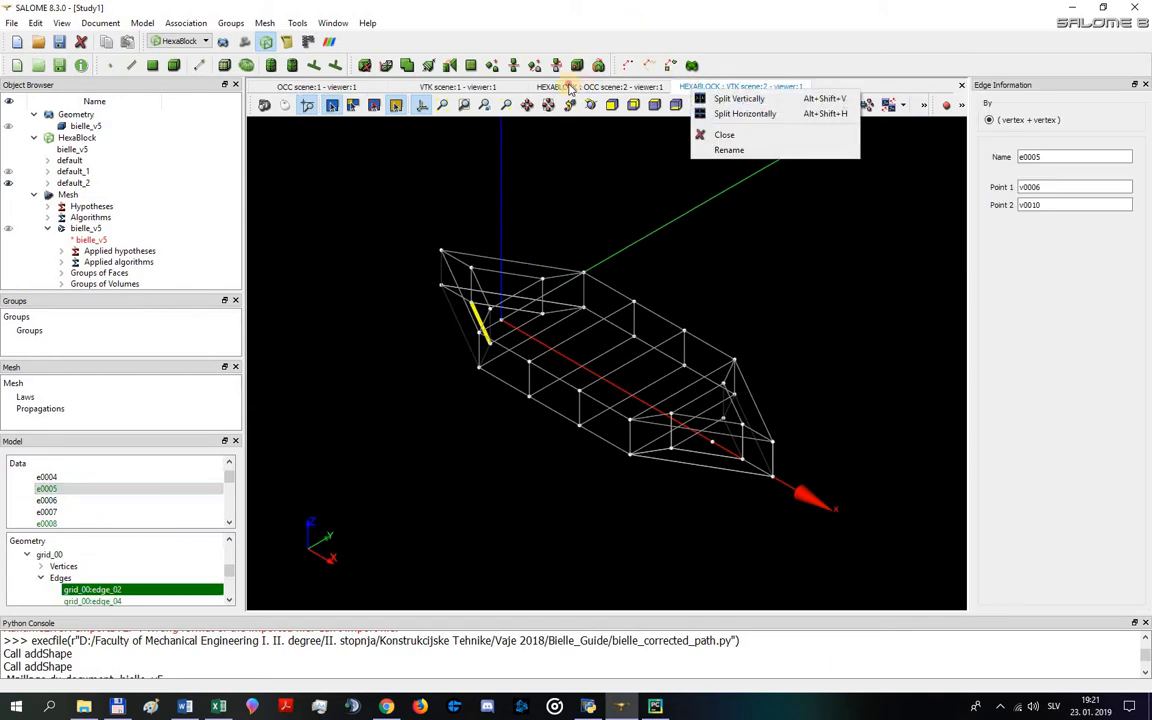
click(545, 87)
click(460, 88)
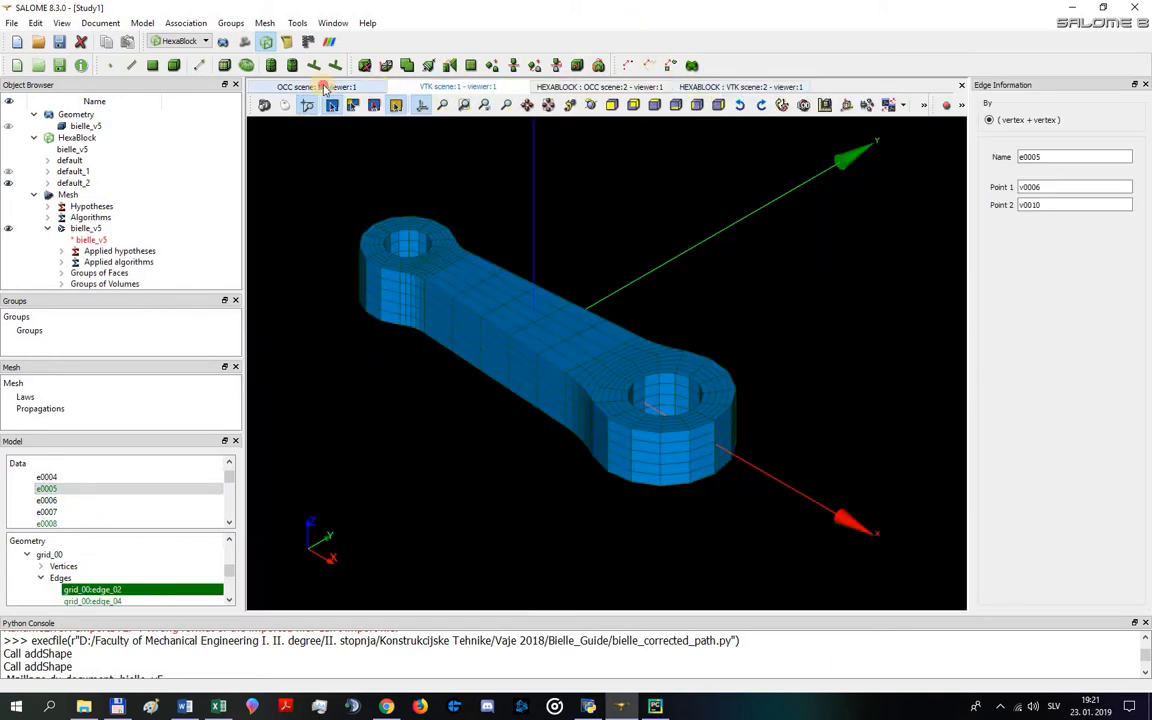
click(324, 88)
right_click(380, 92)
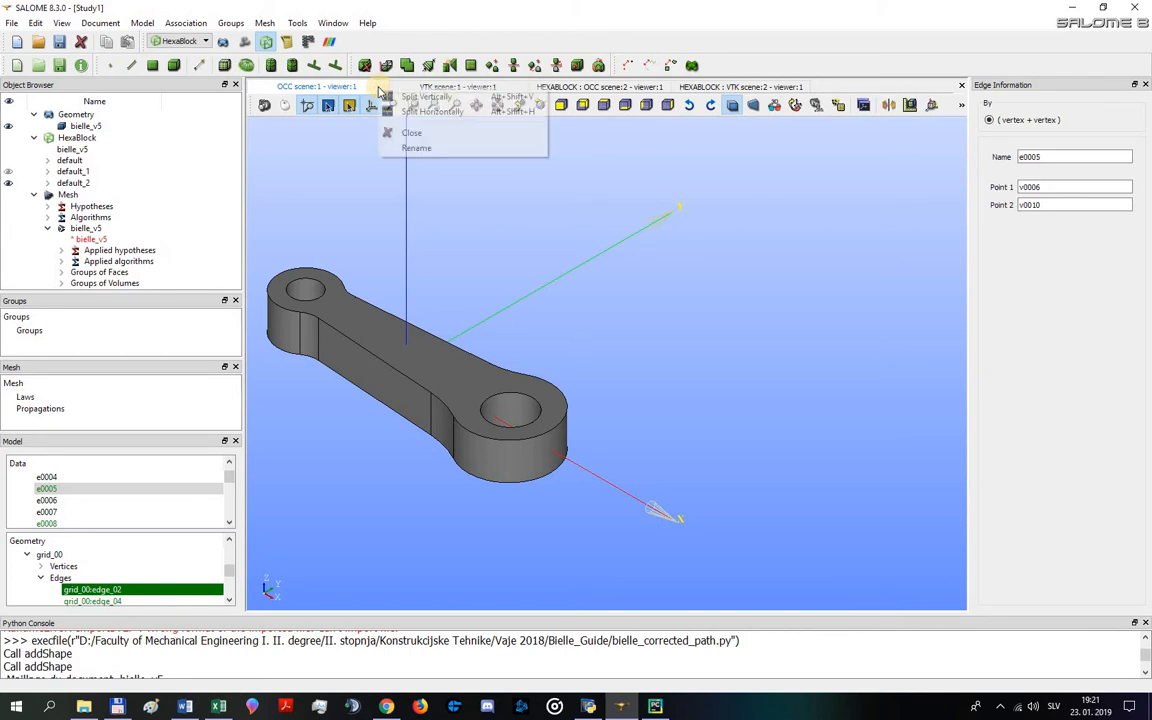
click(400, 128)
right_click(373, 89)
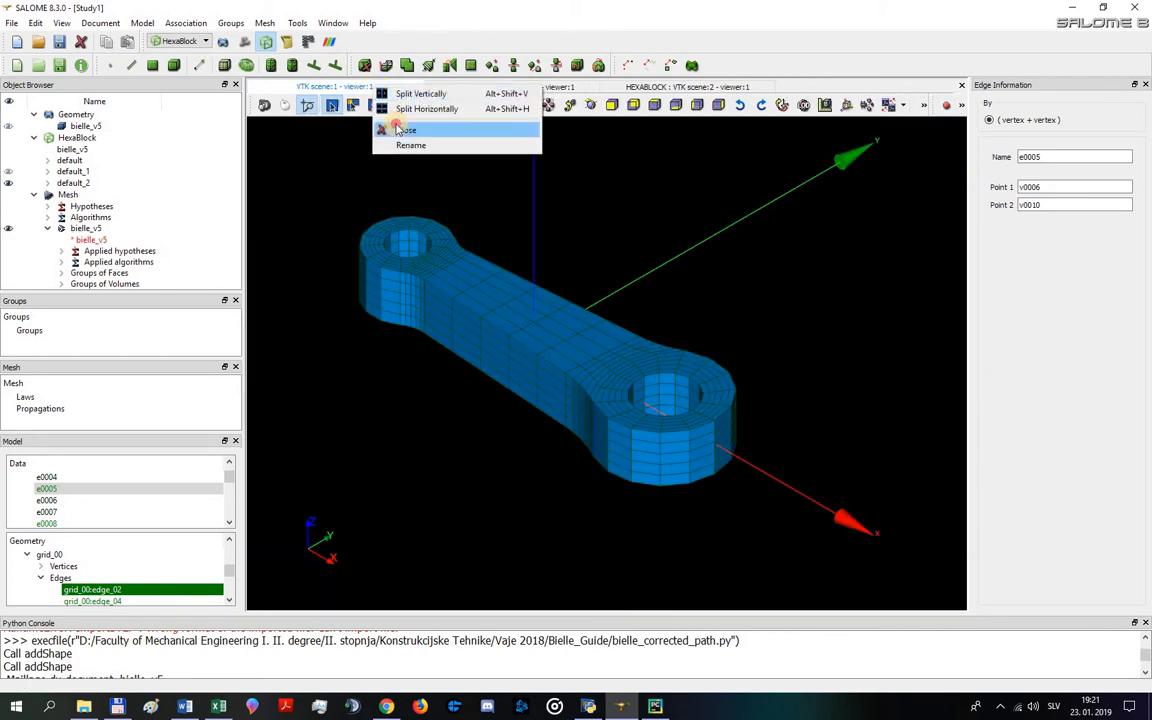
click(395, 128)
right_click(688, 88)
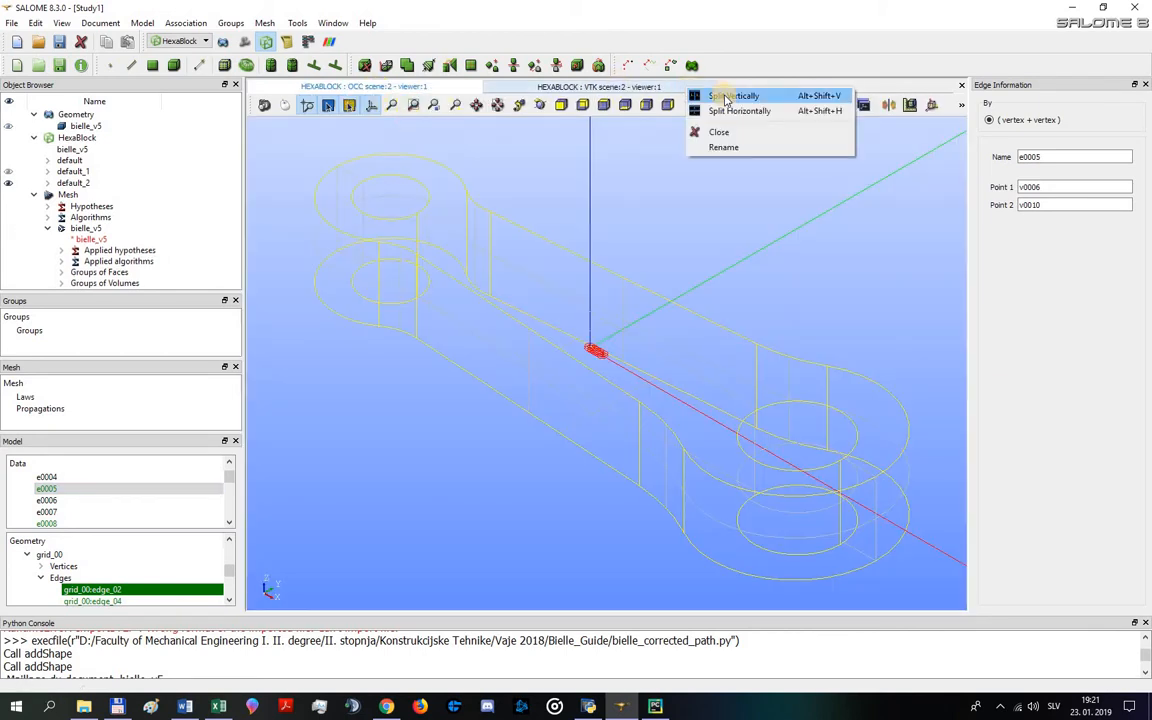
click(727, 97)
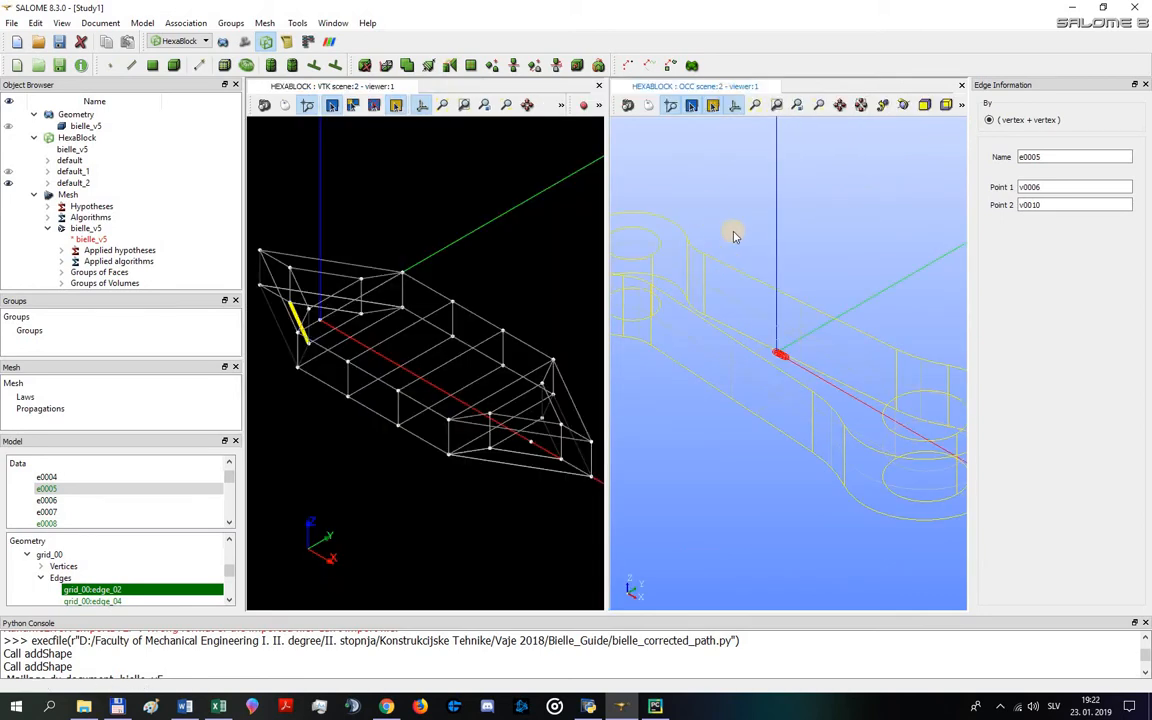
- Compare the block model with the bielle_v5 geometry by selecting geometry edge bielle_v5:edge_14 and block edge e0057
scroll(403, 179, down, 3)
scroll(439, 146, up, 3)
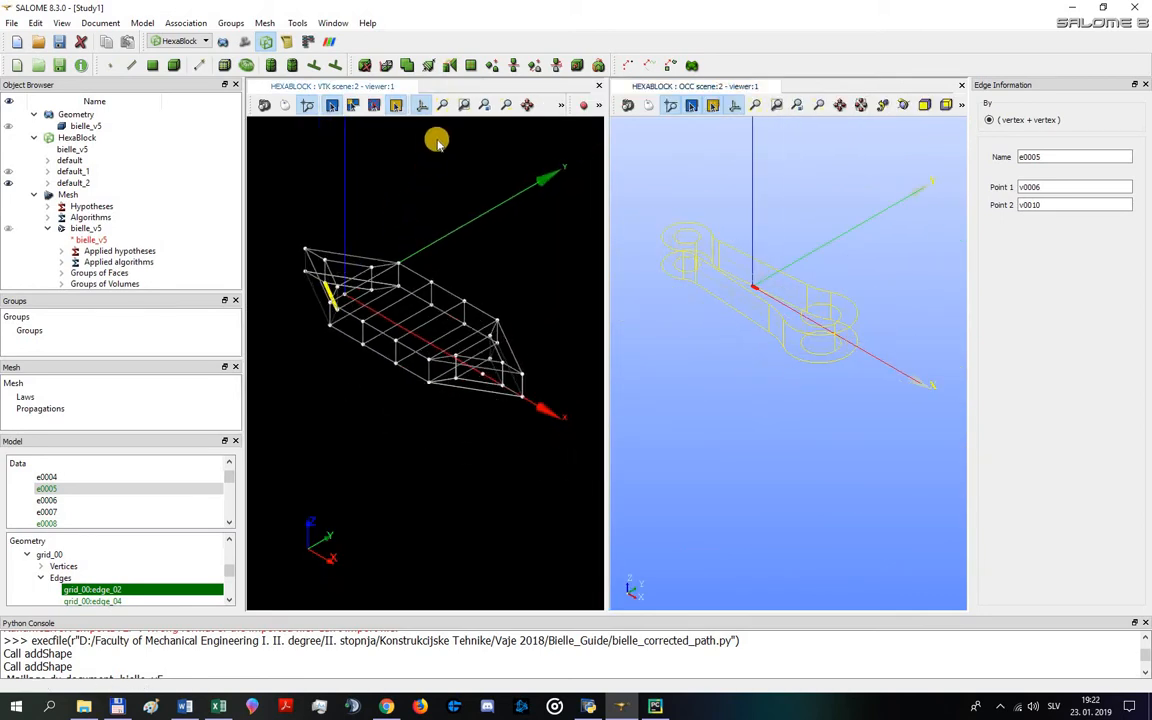
click(743, 362)
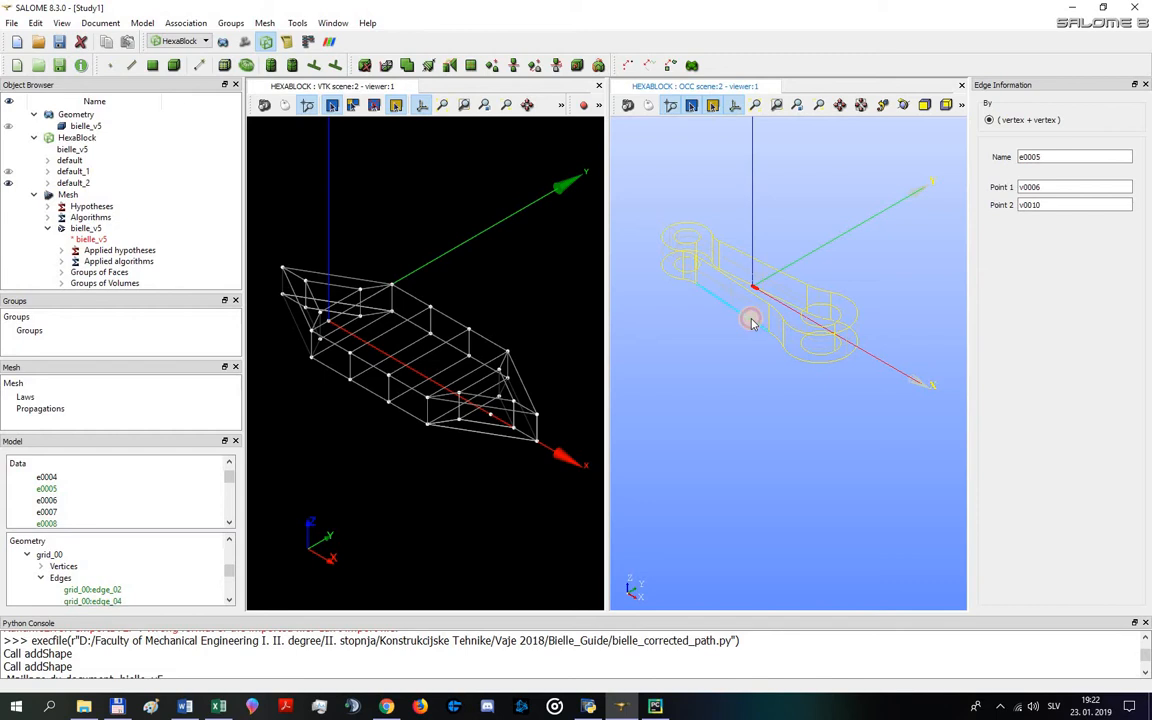
click(752, 322)
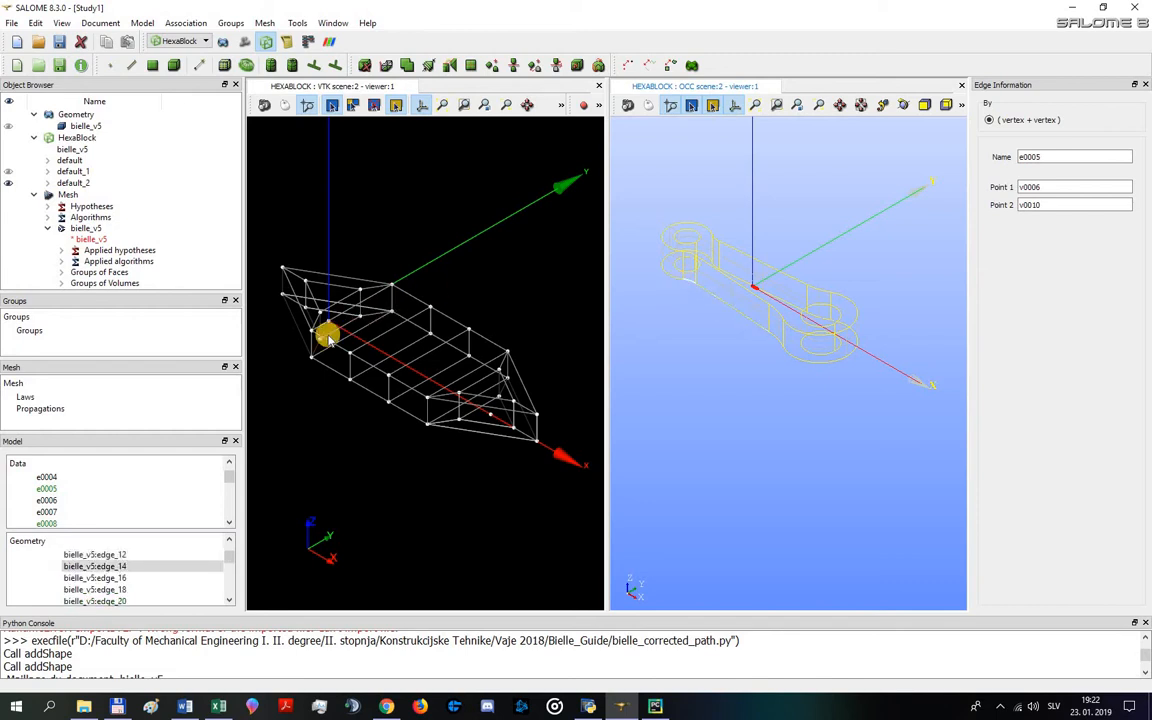
click(330, 340)
click(384, 447)
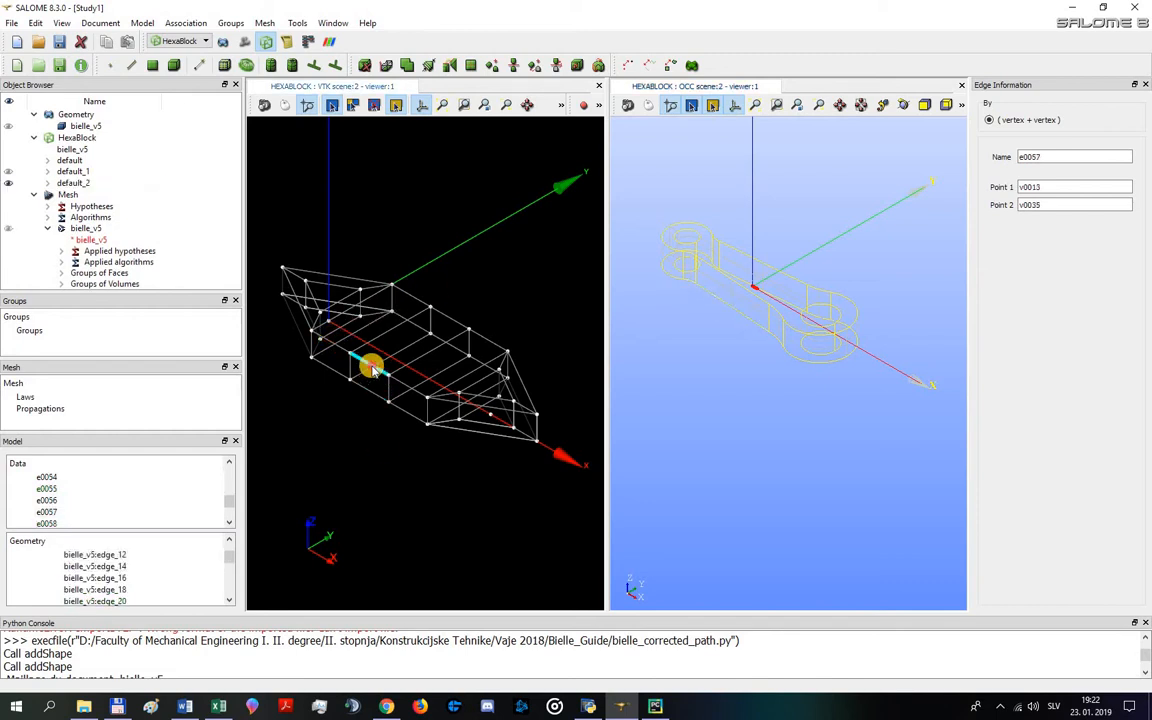
click(370, 366)
click(141, 500)
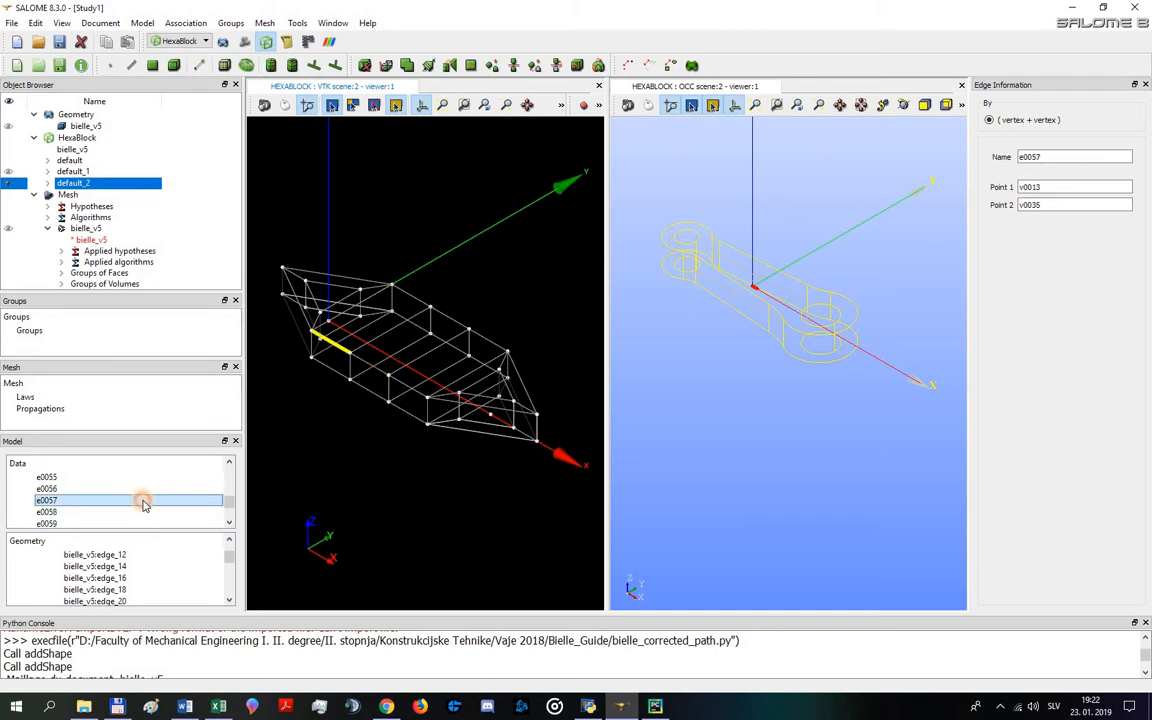
- Remove all associations from the block model's edges, confirm the clearing, and look through the edge list to check it
scroll(143, 505, down, 1)
scroll(140, 505, up, 6)
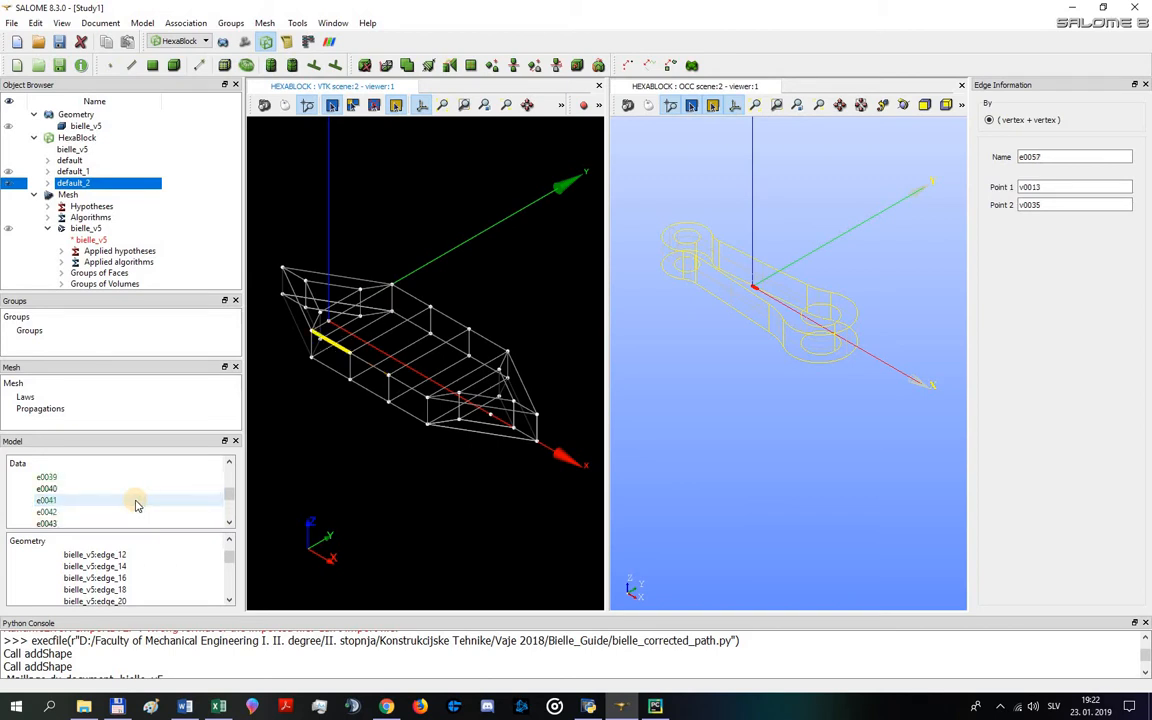
scroll(139, 502, up, 5)
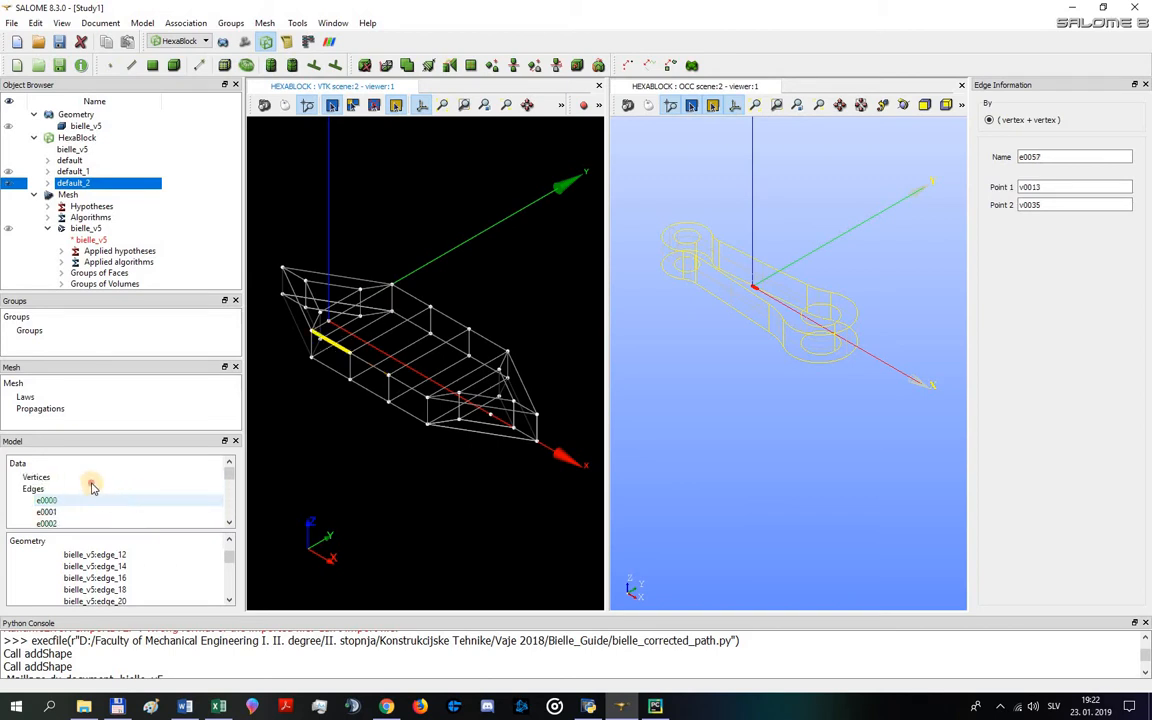
click(52, 499)
right_click(48, 490)
click(36, 488)
right_click(44, 488)
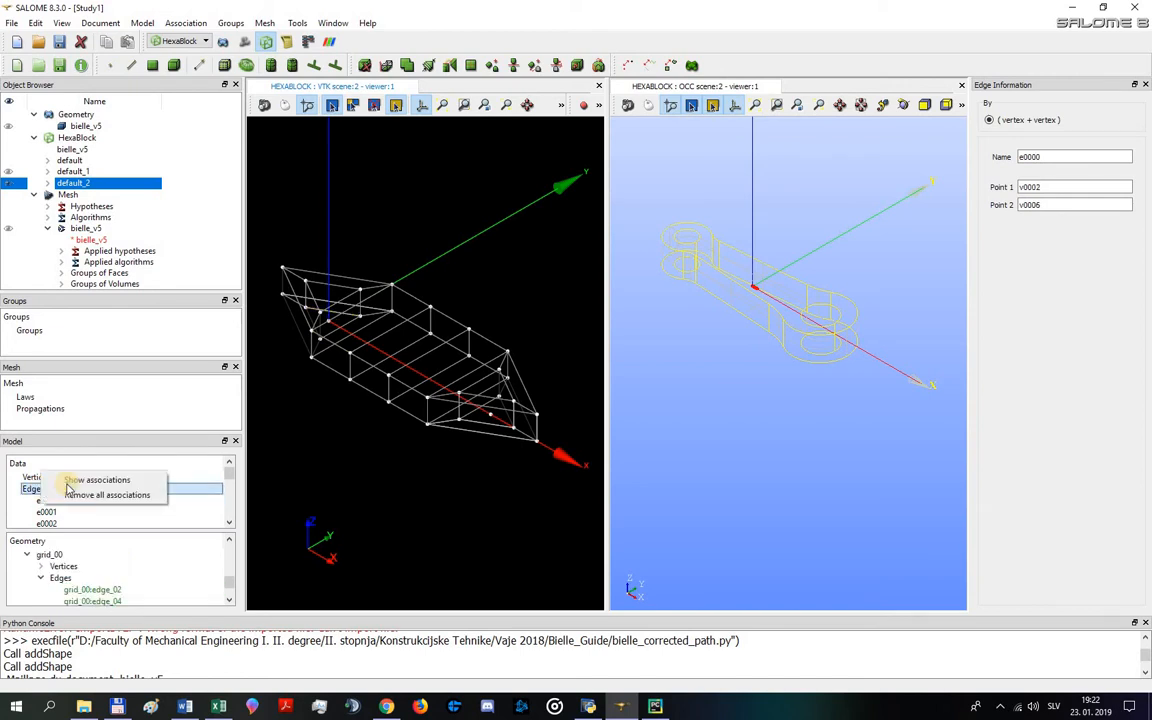
click(84, 497)
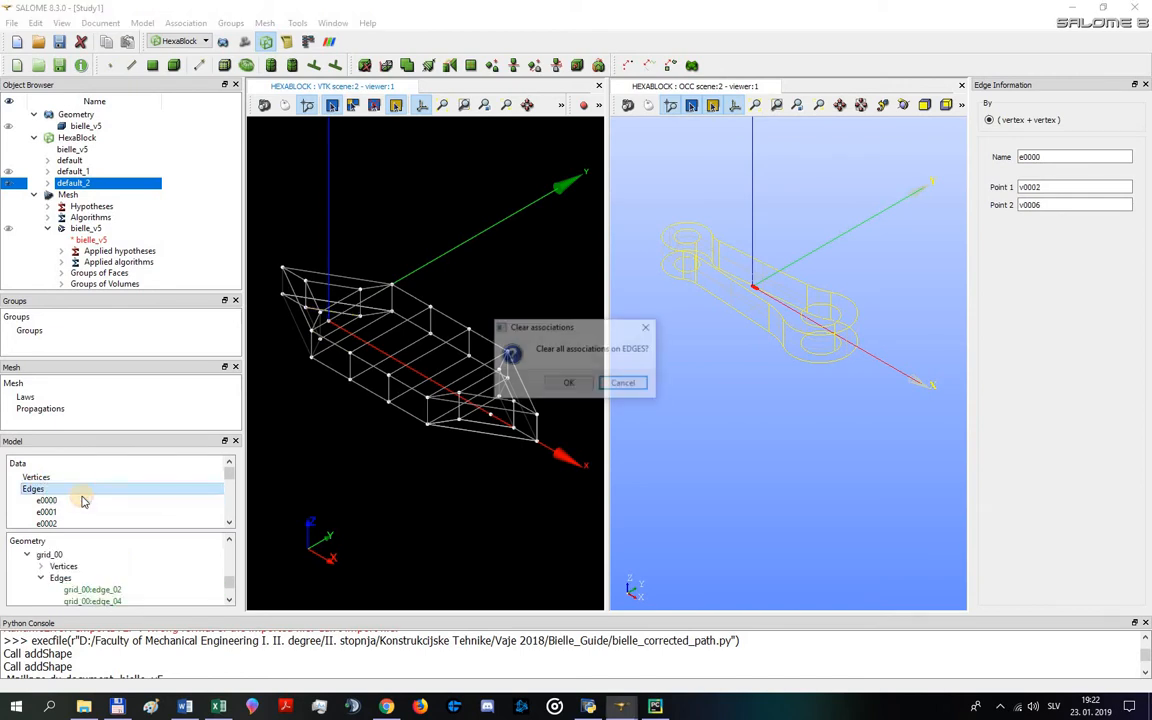
click(566, 382)
click(126, 488)
click(95, 477)
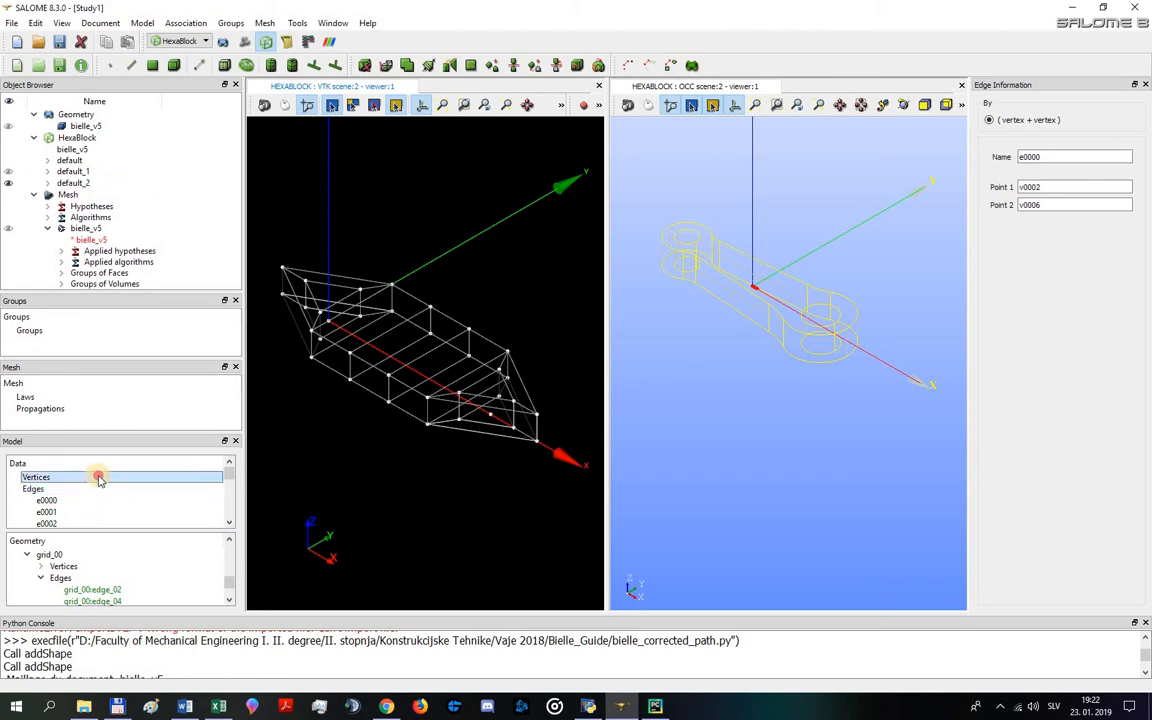
scroll(112, 482, down, 7)
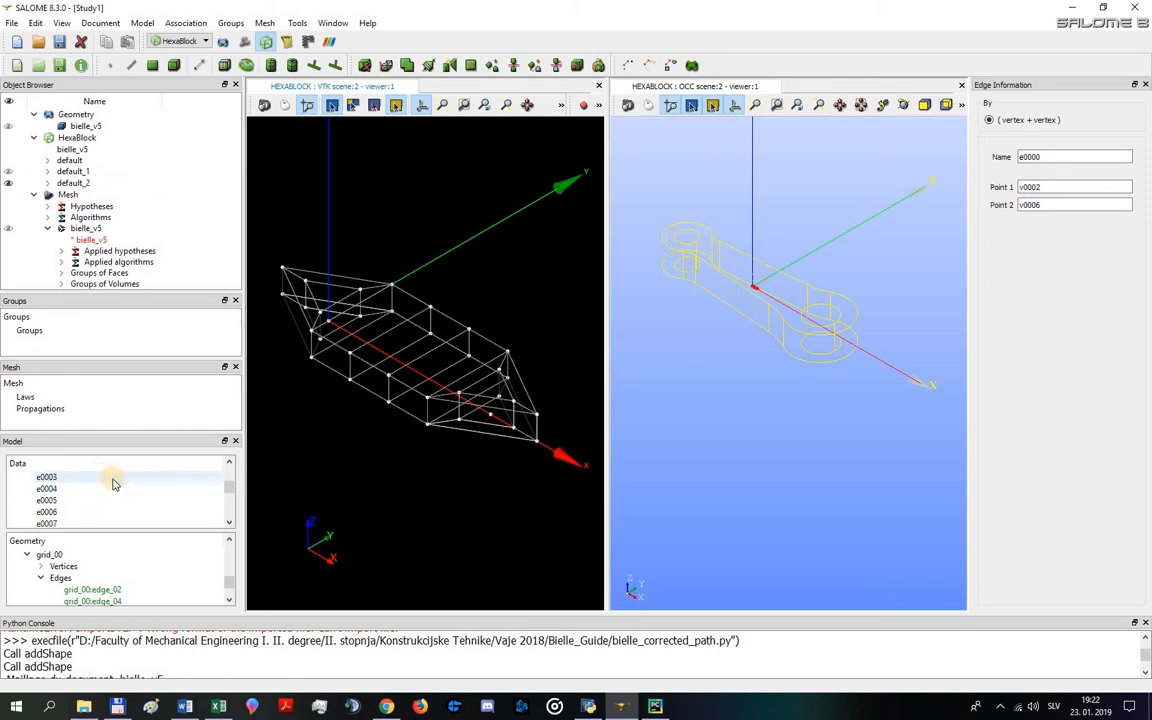
scroll(113, 484, down, 7)
scroll(782, 386, up, 2)
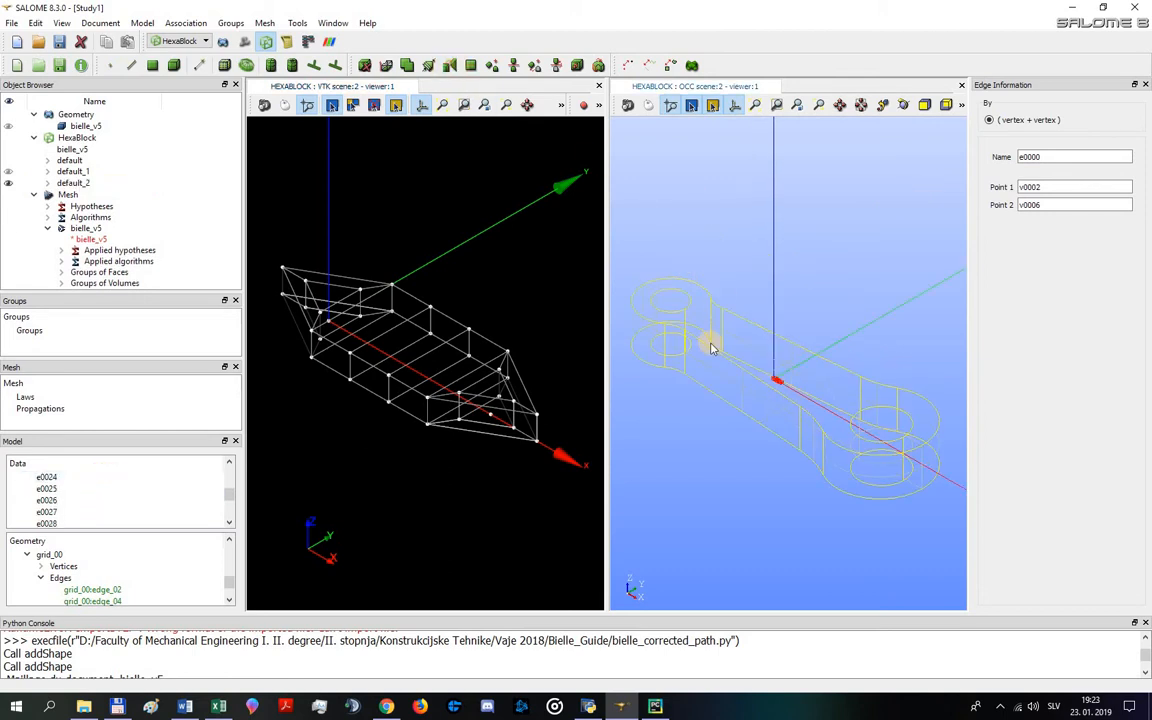